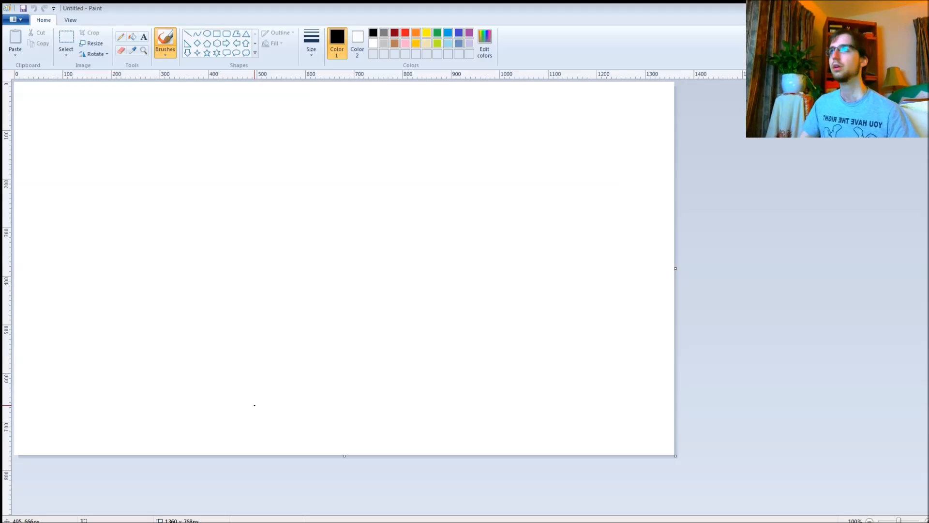
Step: Paint a solid gold blob near the bottom centre of the canvas using the thickest brush size
click(313, 53)
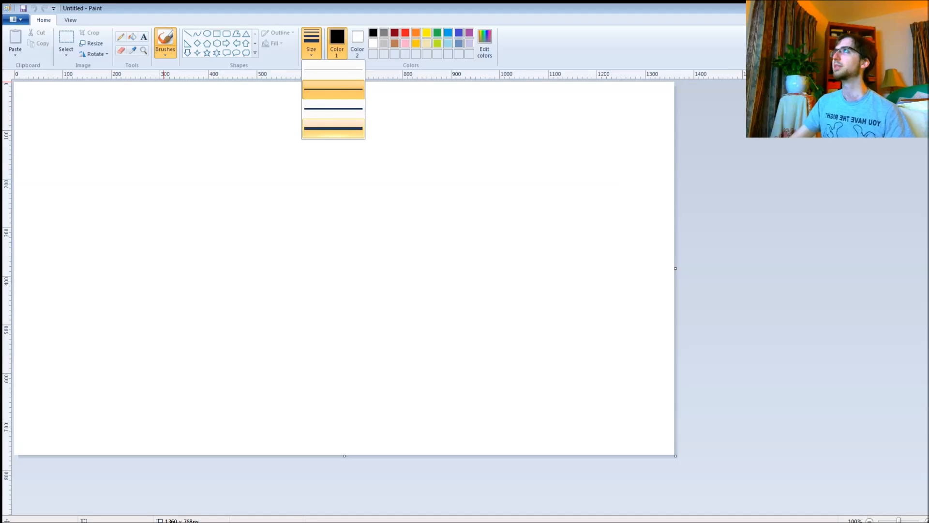
click(333, 126)
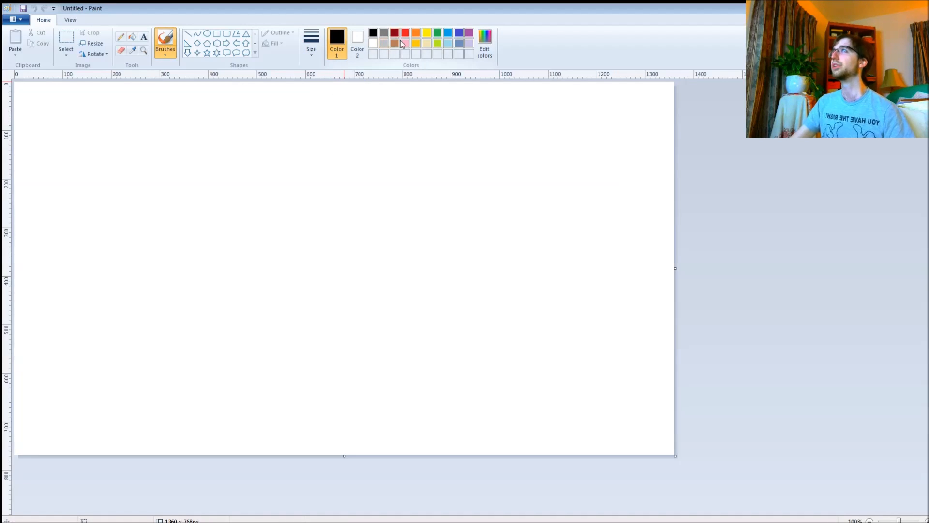
click(417, 43)
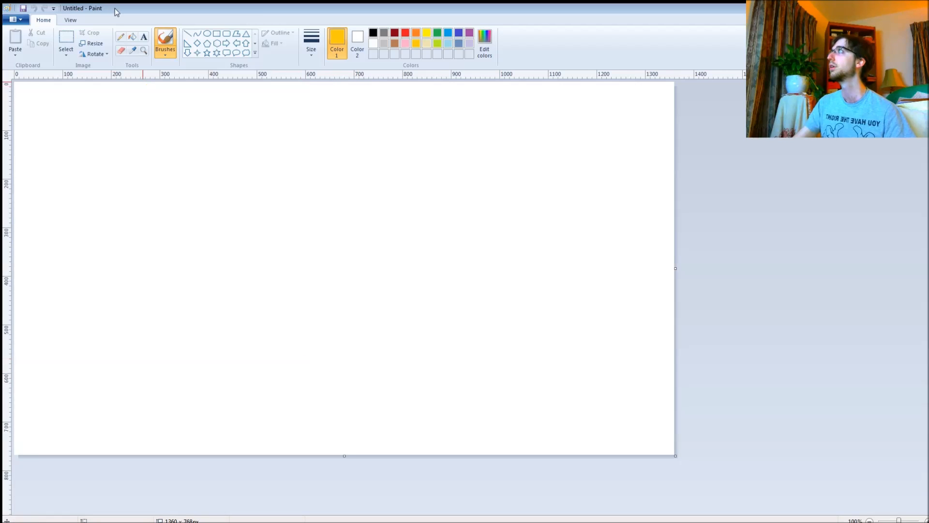
click(166, 53)
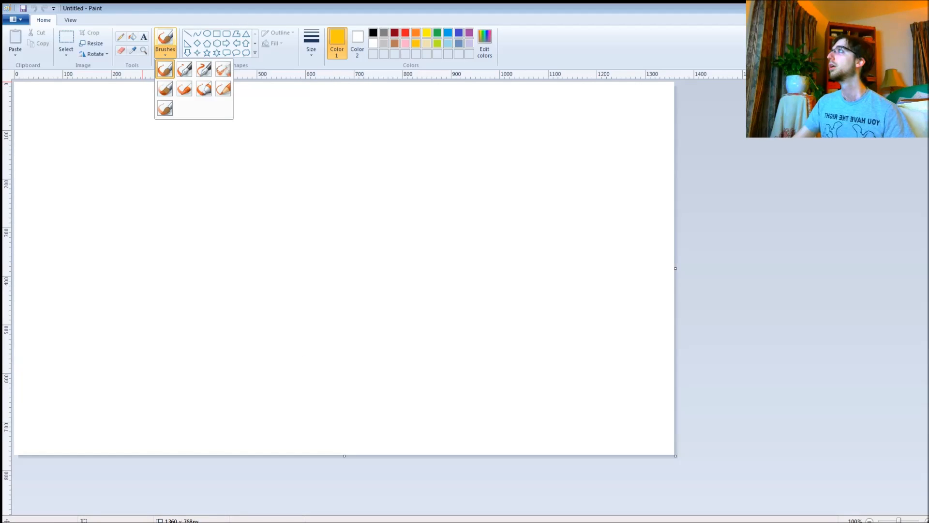
click(167, 54)
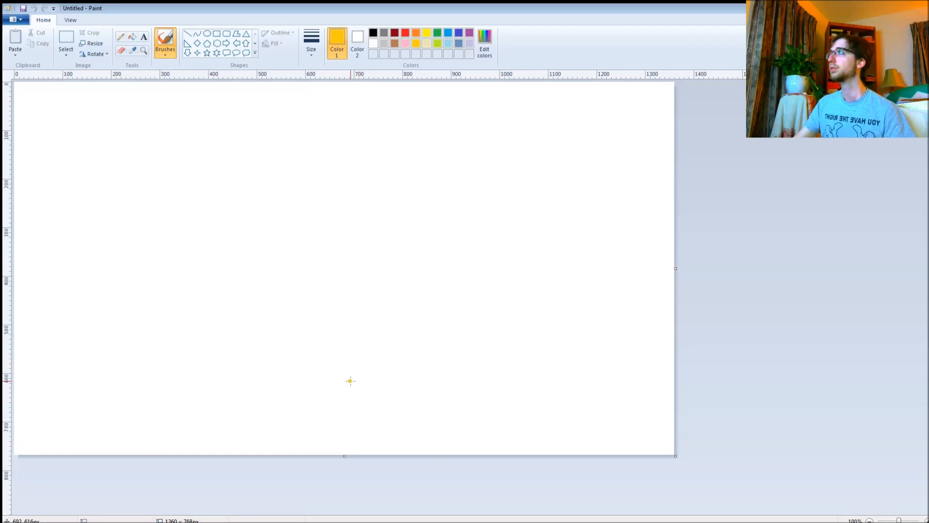
mouse_move(350, 381)
mouse_down()
mouse_move(352, 402)
mouse_move(349, 389)
mouse_move(359, 395)
mouse_move(344, 397)
mouse_up()
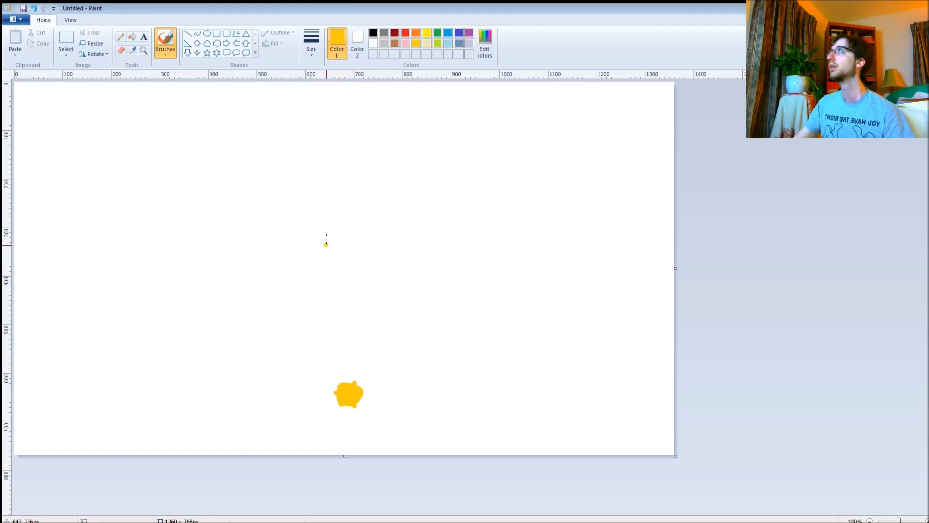
Step: Place a small green dot inside the lower part of the gold blob
click(437, 33)
click(352, 398)
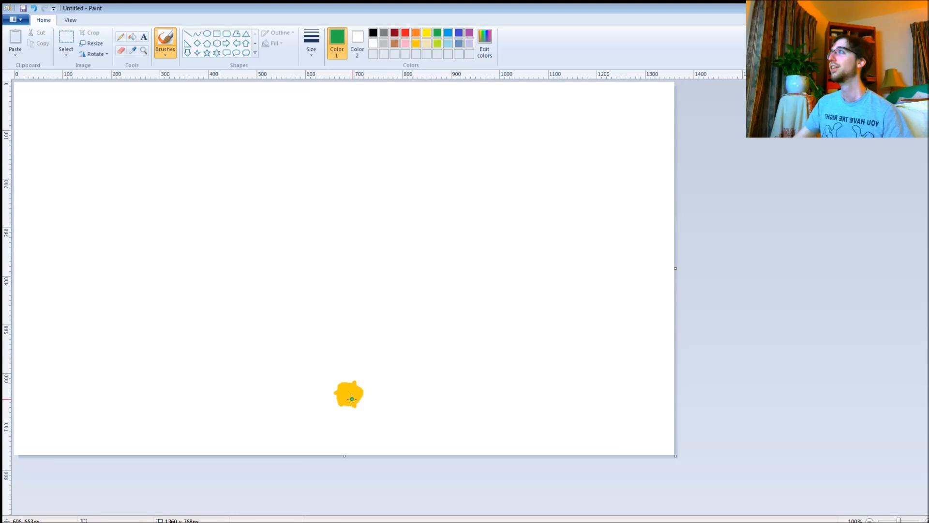
click(415, 43)
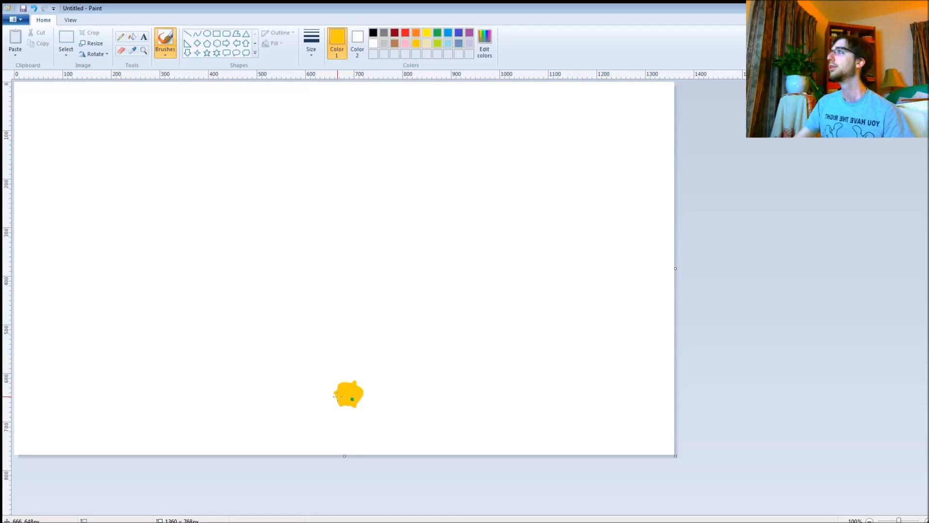
Step: Paint a winding green path leftward from the gold blob, ending in a small thick cap, with four short dashes below its end
click(437, 33)
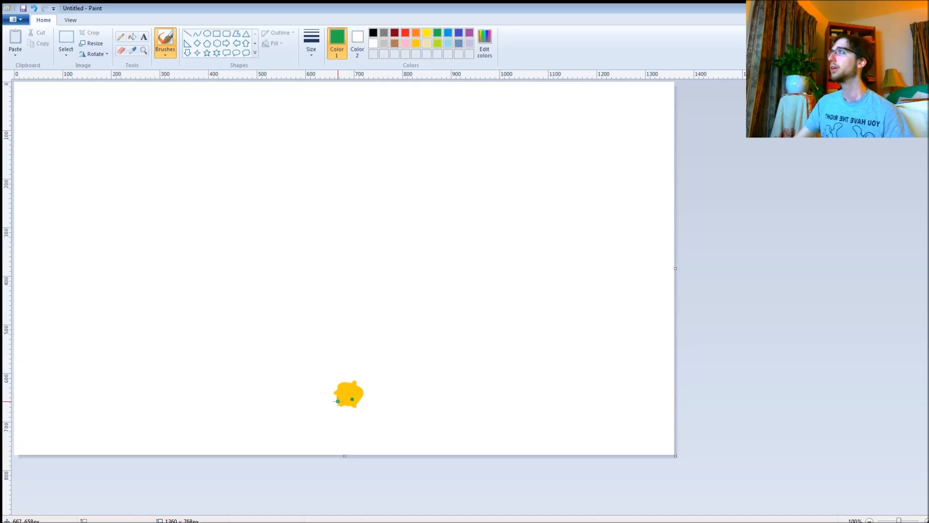
mouse_move(336, 396)
mouse_down()
mouse_move(296, 404)
mouse_move(286, 379)
mouse_move(265, 386)
mouse_up()
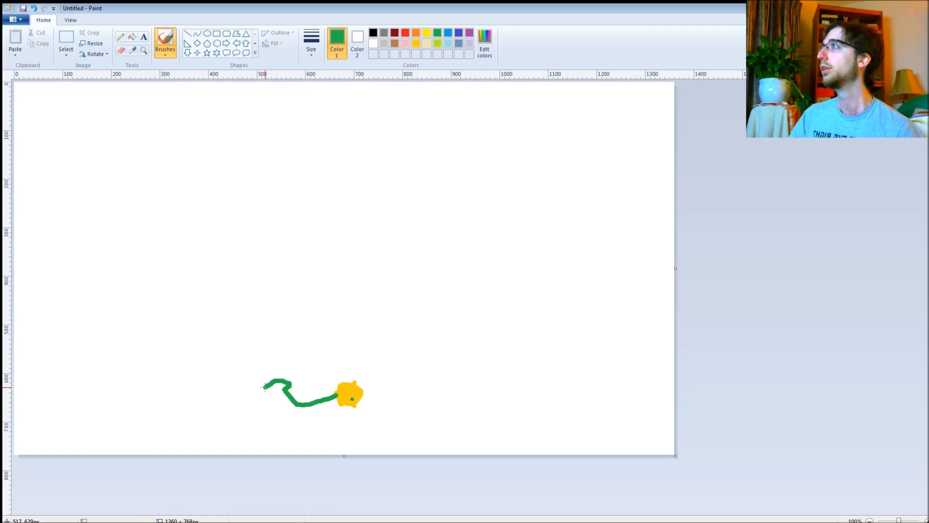
mouse_move(265, 387)
mouse_down()
mouse_move(271, 400)
mouse_move(257, 409)
mouse_move(239, 401)
mouse_up()
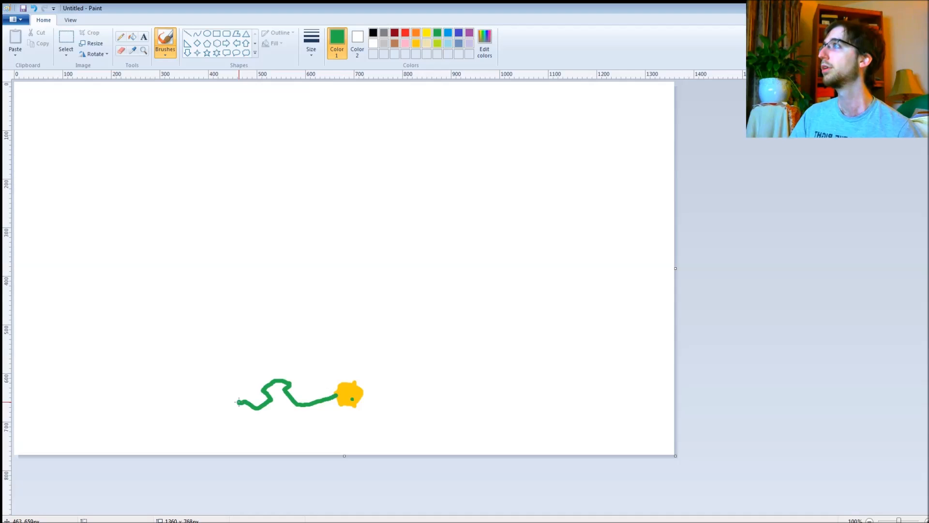
mouse_move(242, 414)
mouse_down()
mouse_move(256, 421)
mouse_move(247, 430)
mouse_move(254, 437)
mouse_move(237, 424)
mouse_move(236, 434)
mouse_up()
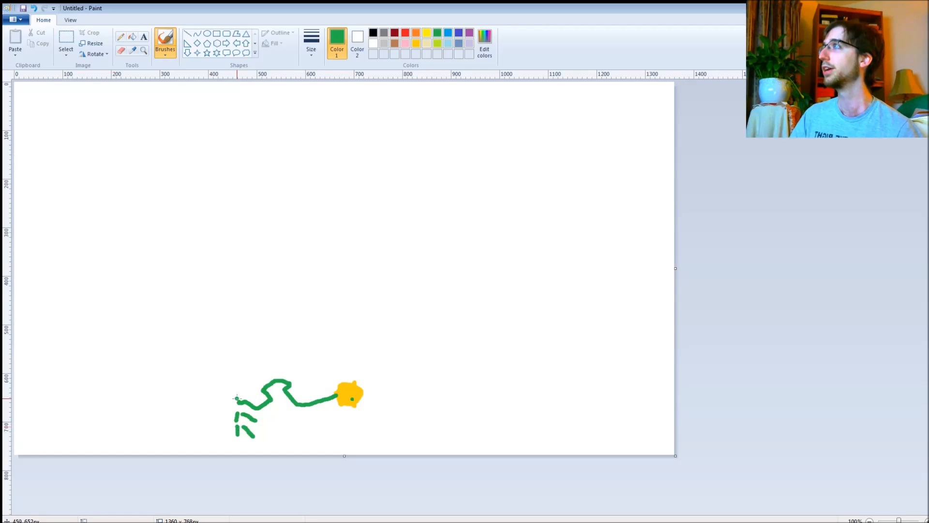
drag(239, 402, 232, 388)
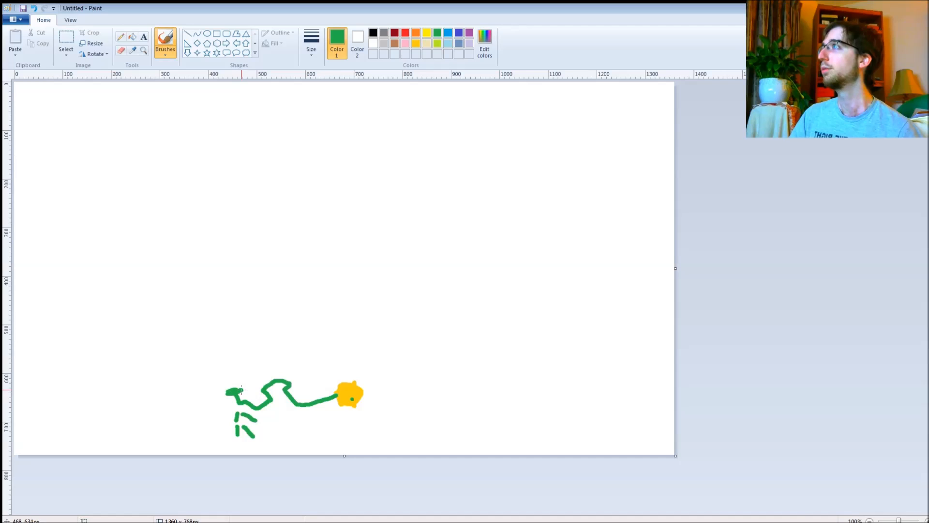
Step: Paint a green diamond, a zigzag and a slanted narrow outline above the path's left end, and mark the leftmost tip with a light-blue X
mouse_move(251, 383)
mouse_down()
mouse_move(265, 371)
mouse_move(252, 373)
mouse_move(260, 359)
mouse_move(266, 371)
mouse_up()
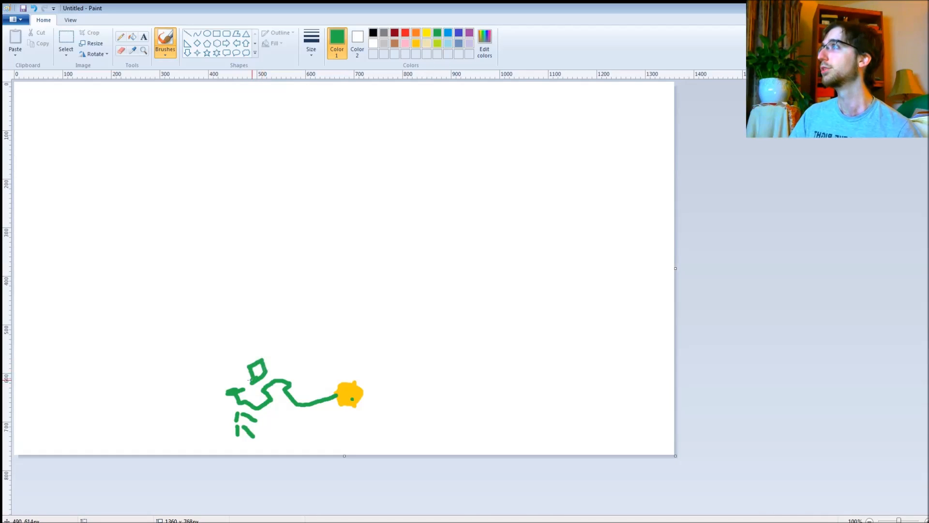
mouse_move(246, 384)
mouse_down()
mouse_move(237, 376)
mouse_move(207, 390)
mouse_move(233, 362)
mouse_move(217, 371)
mouse_up()
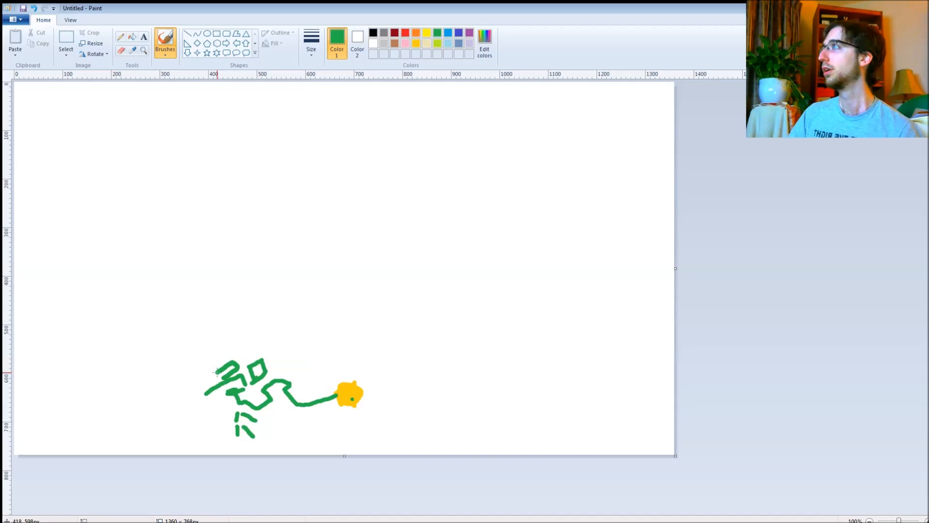
mouse_move(200, 376)
mouse_down()
mouse_move(206, 384)
mouse_move(185, 405)
mouse_move(200, 375)
mouse_move(181, 403)
mouse_move(189, 406)
mouse_up()
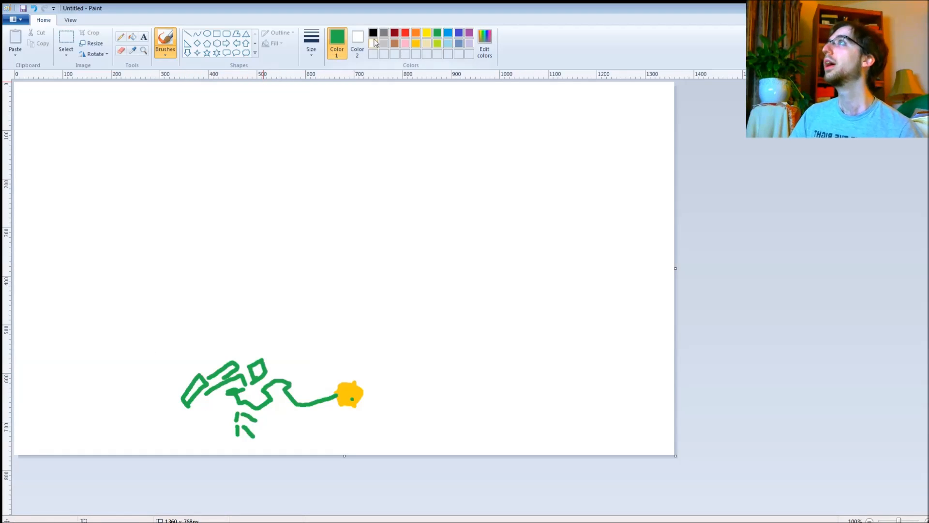
click(448, 43)
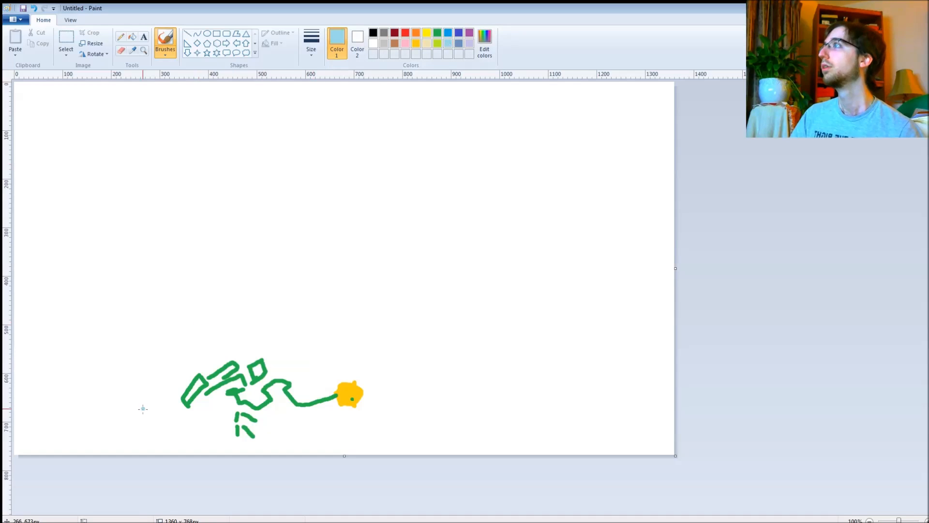
drag(176, 394, 176, 402)
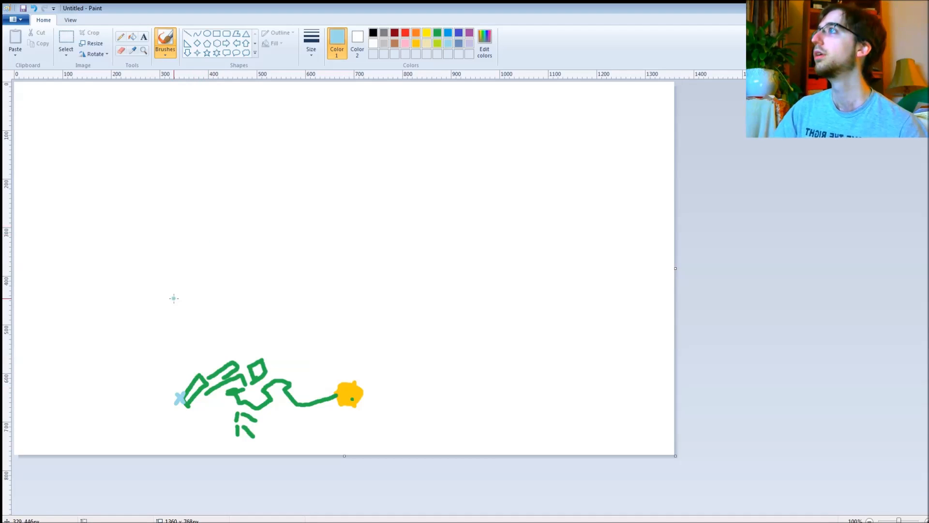
Step: Paint a beige line up and right from the gold blob to a small rounded loop, and place a red dot inside the loop
click(426, 46)
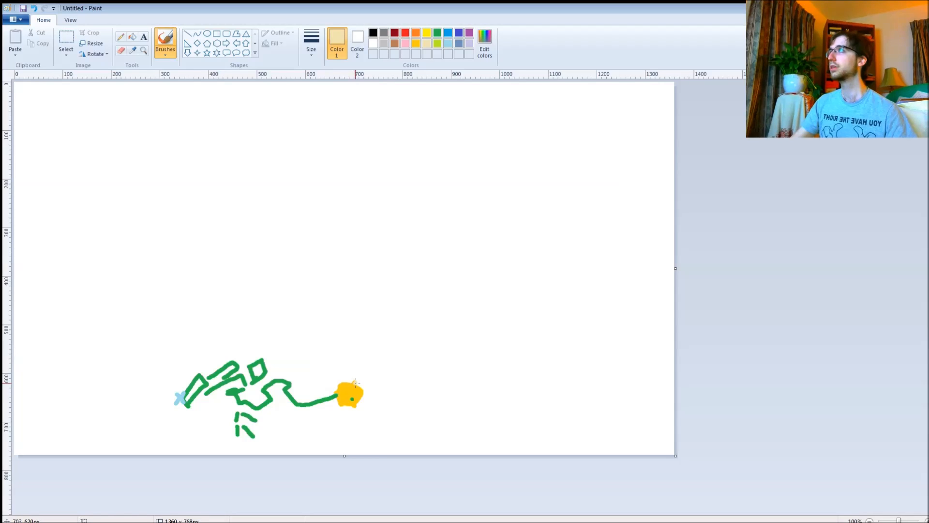
drag(354, 382, 380, 362)
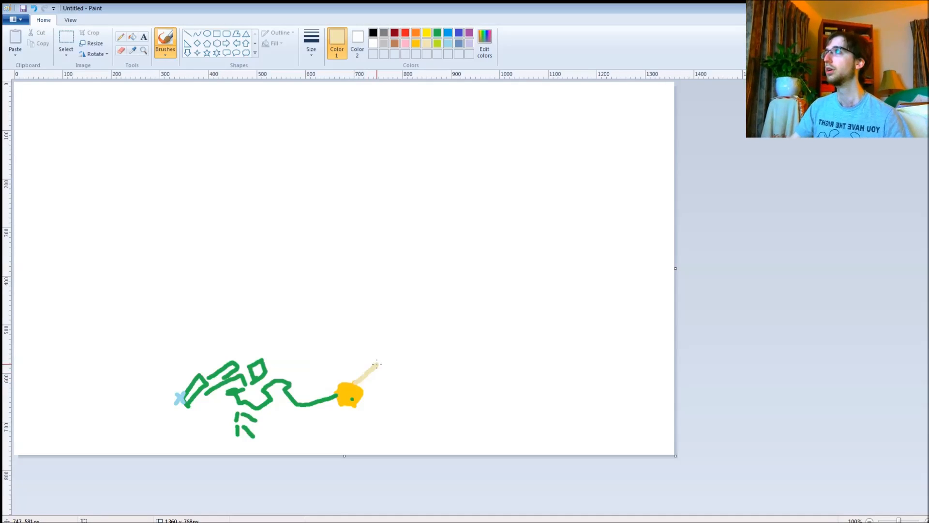
mouse_move(385, 353)
mouse_down()
mouse_move(379, 368)
mouse_move(396, 366)
mouse_move(386, 352)
mouse_up()
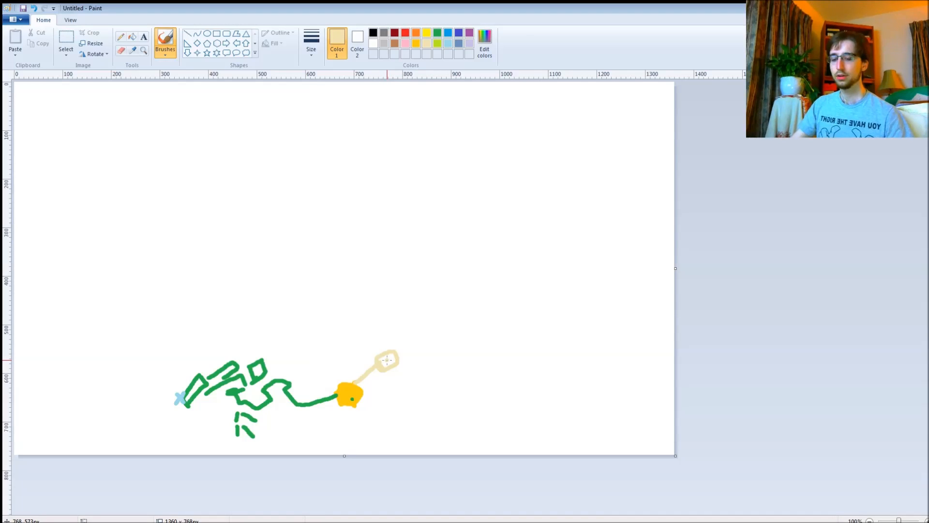
click(410, 34)
click(387, 360)
Step: Paint a winding beige path down and right from the red-dotted loop, curving back to a small oval at the canvas's lower edge
click(430, 41)
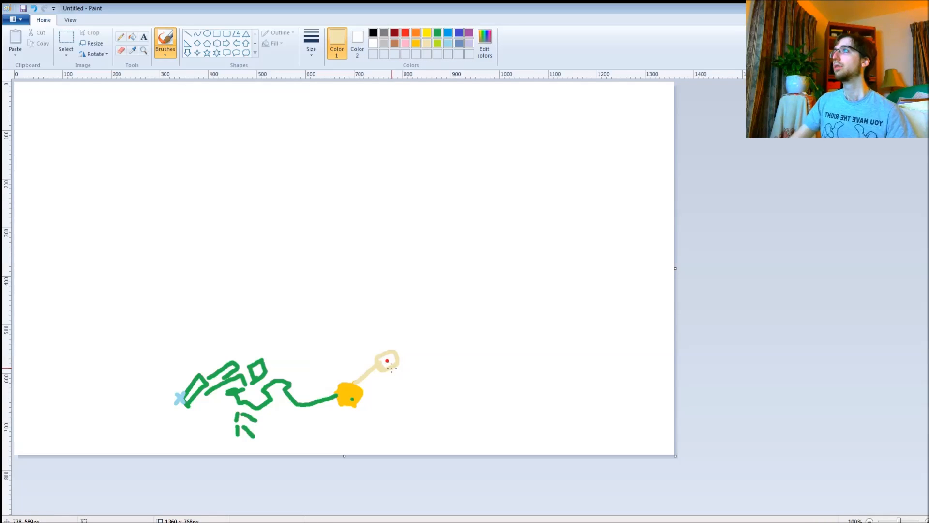
drag(402, 379, 409, 405)
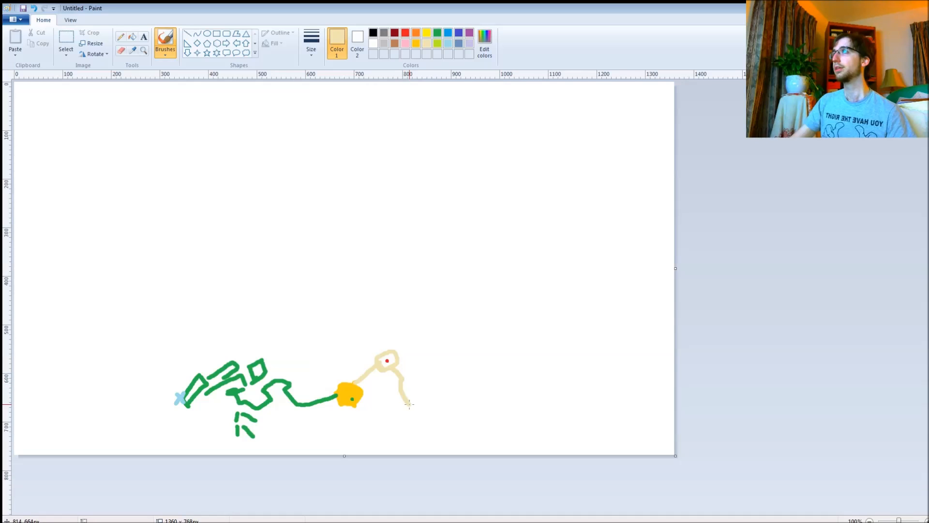
drag(410, 404, 422, 404)
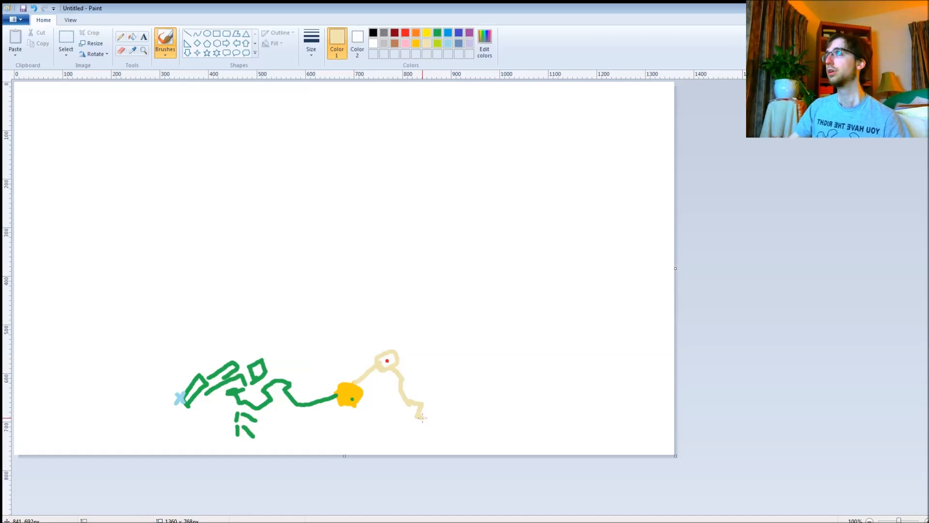
drag(426, 417, 435, 413)
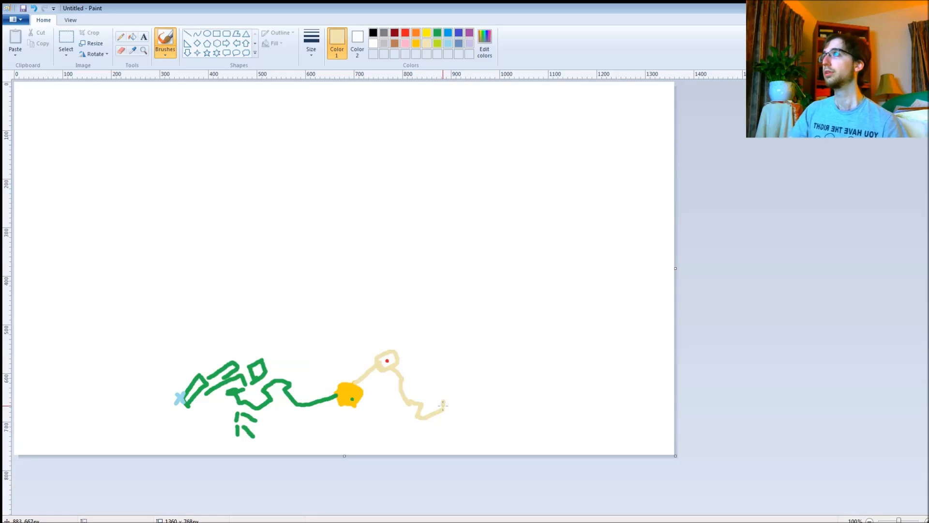
mouse_move(451, 413)
mouse_down()
mouse_move(446, 398)
mouse_move(457, 415)
mouse_up()
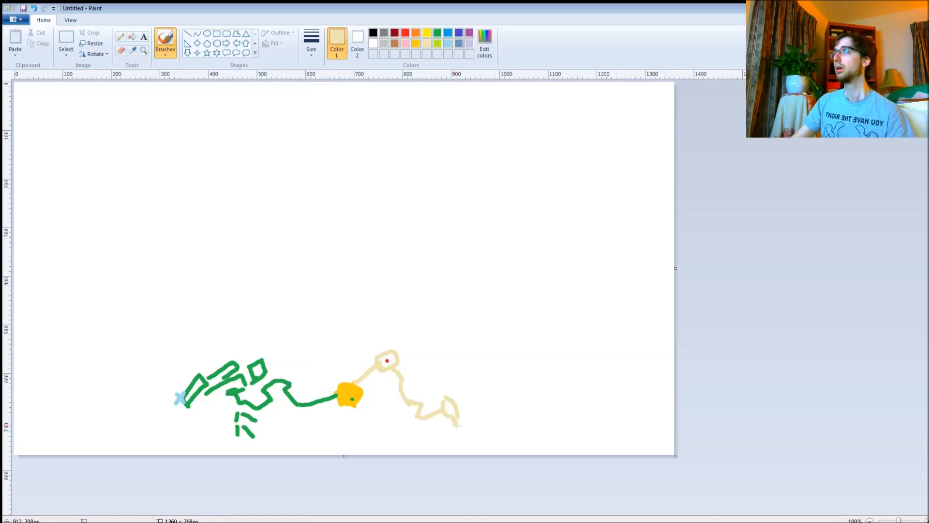
drag(455, 430, 447, 433)
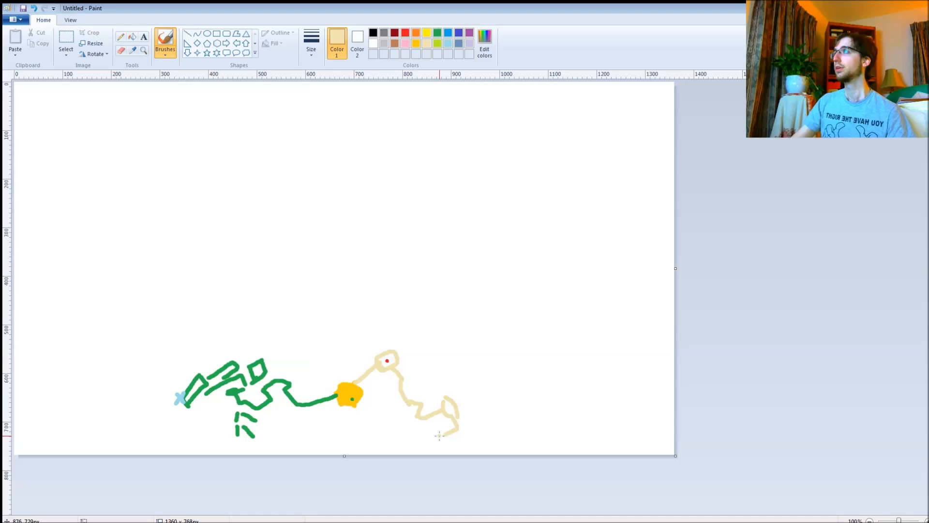
mouse_move(439, 437)
mouse_down()
mouse_move(430, 451)
mouse_move(442, 452)
mouse_move(448, 439)
mouse_up()
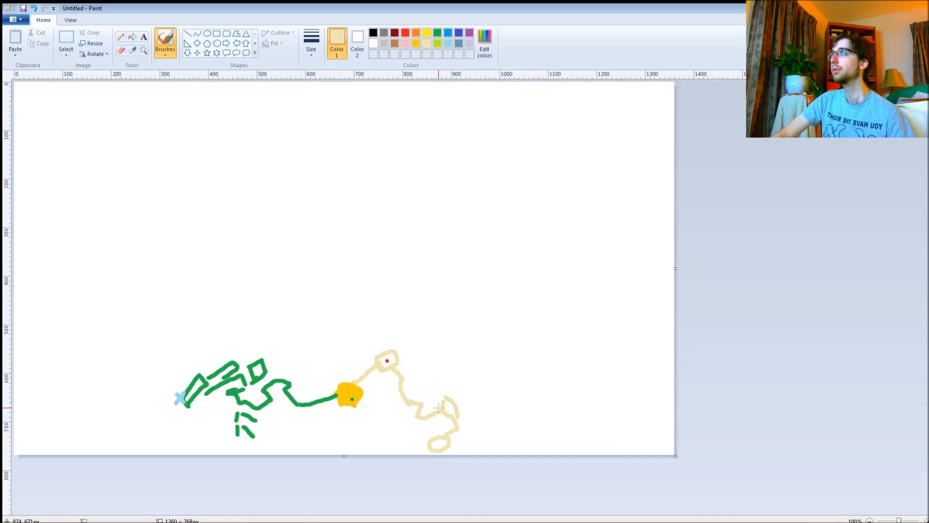
Step: Paint a beige branch upward from the right side of the beige path, through a narrow box, ending in a rounded loop
mouse_move(439, 394)
mouse_down()
mouse_move(437, 380)
mouse_move(415, 381)
mouse_move(422, 372)
mouse_up()
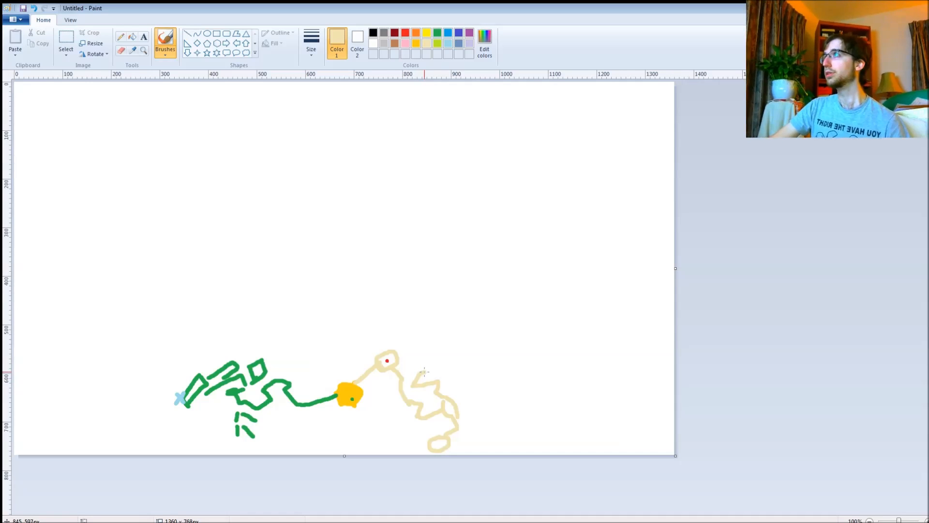
mouse_move(425, 371)
mouse_down()
mouse_move(429, 354)
mouse_move(417, 357)
mouse_up()
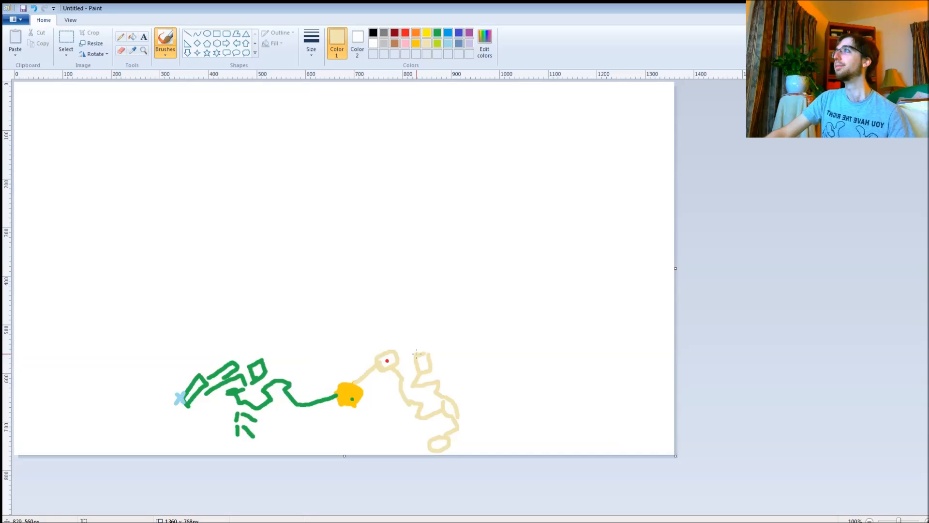
mouse_move(411, 342)
mouse_down()
mouse_move(434, 338)
mouse_move(434, 351)
mouse_up()
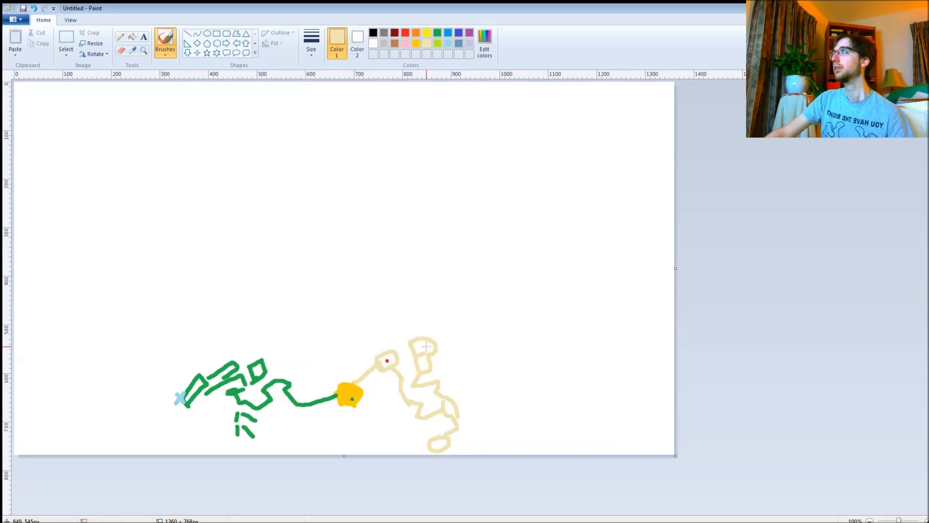
Step: Fill the rounded loop atop the beige branch with dark blue
click(459, 32)
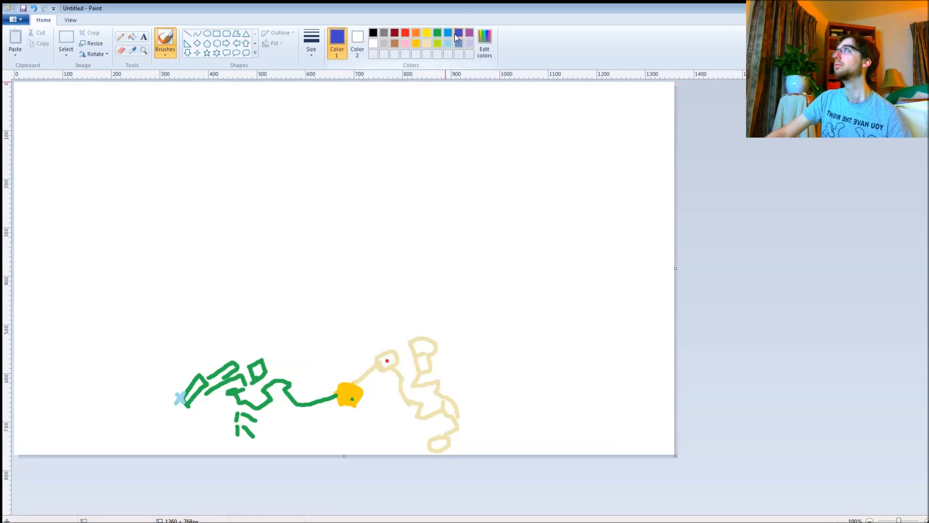
click(132, 36)
click(422, 346)
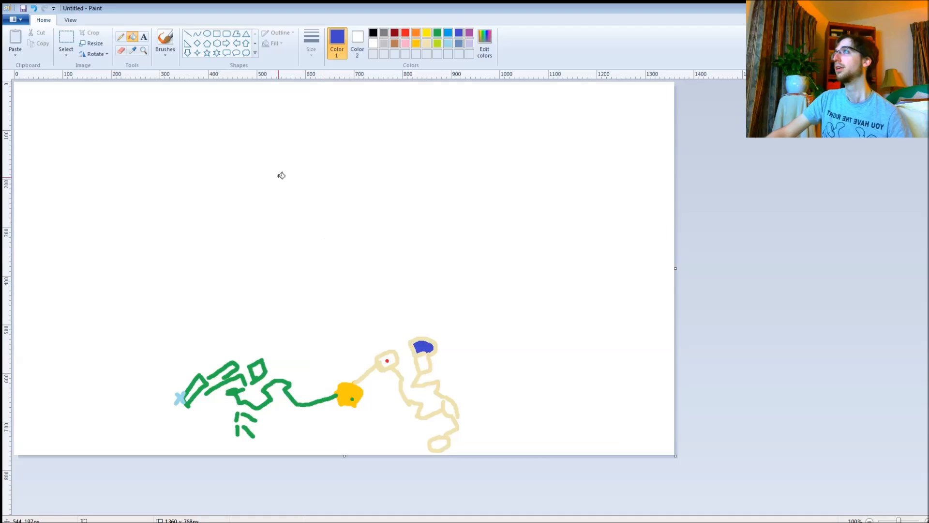
Step: Switch back to the brush in beige and paint a small loop just right of the oval at the canvas's lower edge
click(165, 38)
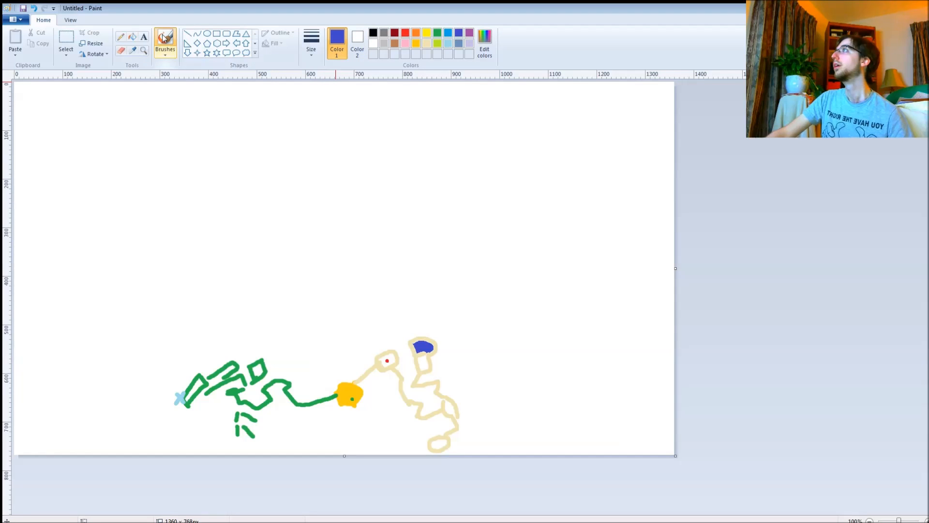
click(426, 44)
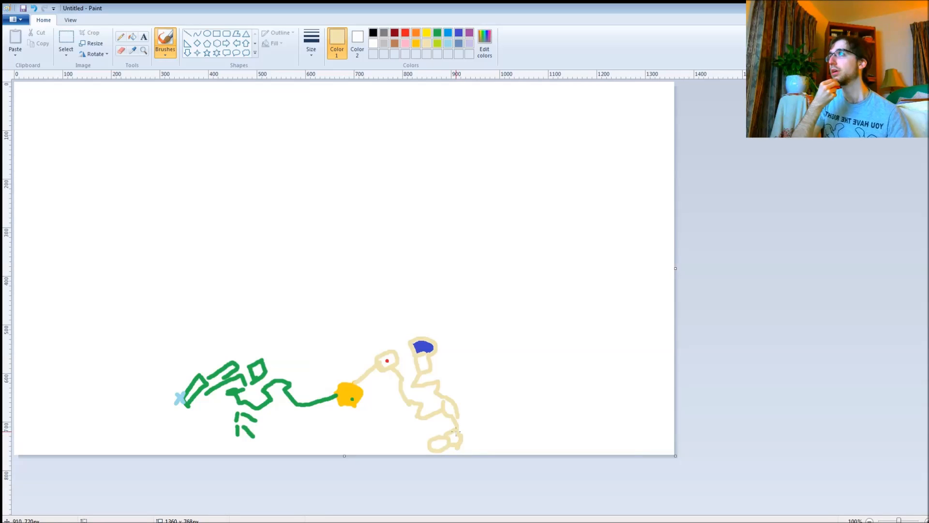
Step: Paint beige arcs around the small loops at the canvas's lower edge, with a short spur reaching up and right
mouse_move(422, 424)
mouse_down()
mouse_move(453, 422)
mouse_move(471, 436)
mouse_move(469, 450)
mouse_move(449, 455)
mouse_up()
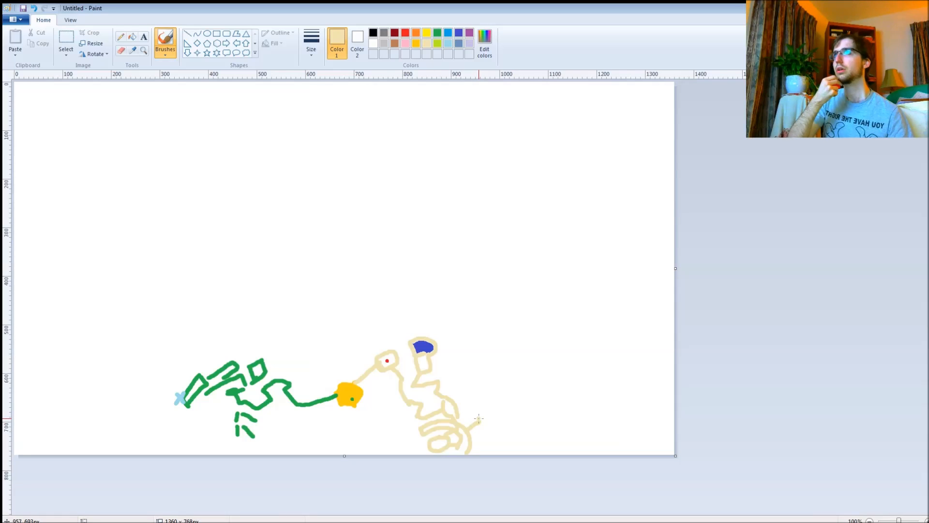
Step: Start a brown path beside the beige spur with a small solid blob, a vertical line and a small triangular side branch
click(416, 43)
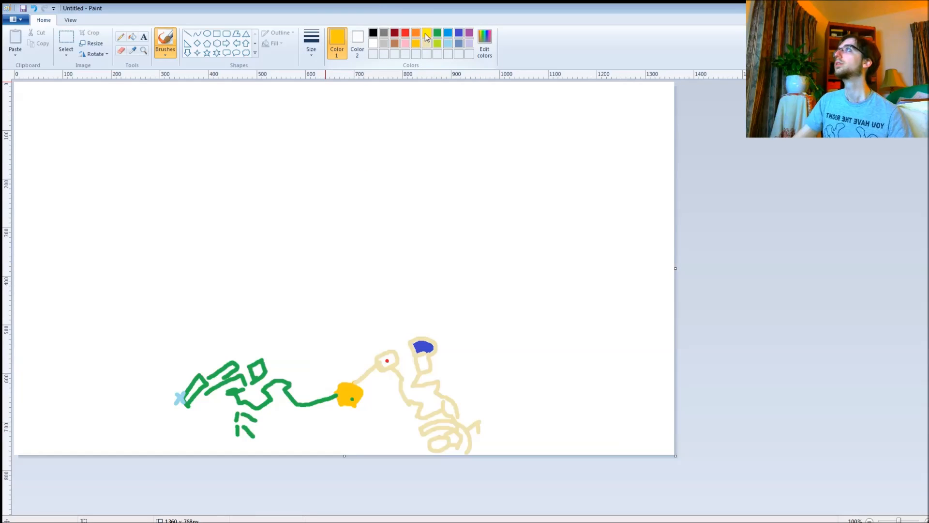
click(398, 44)
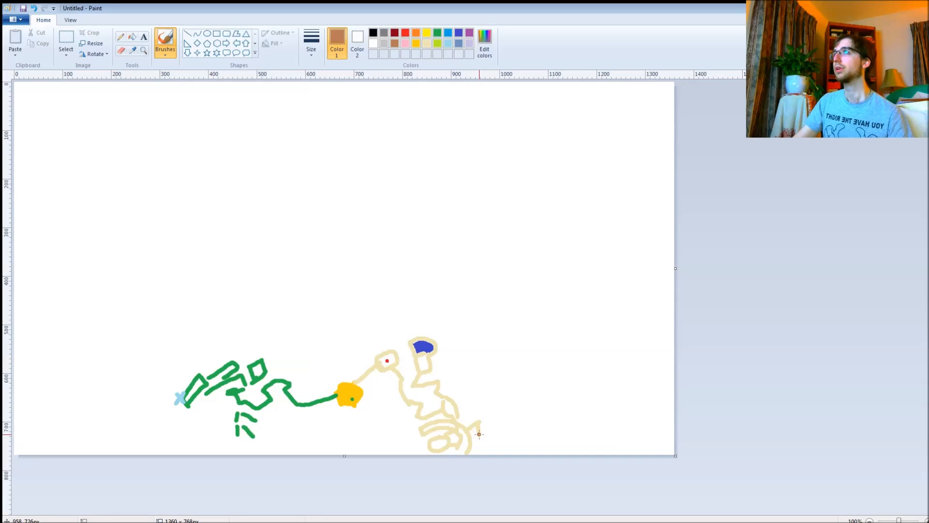
drag(479, 434, 492, 427)
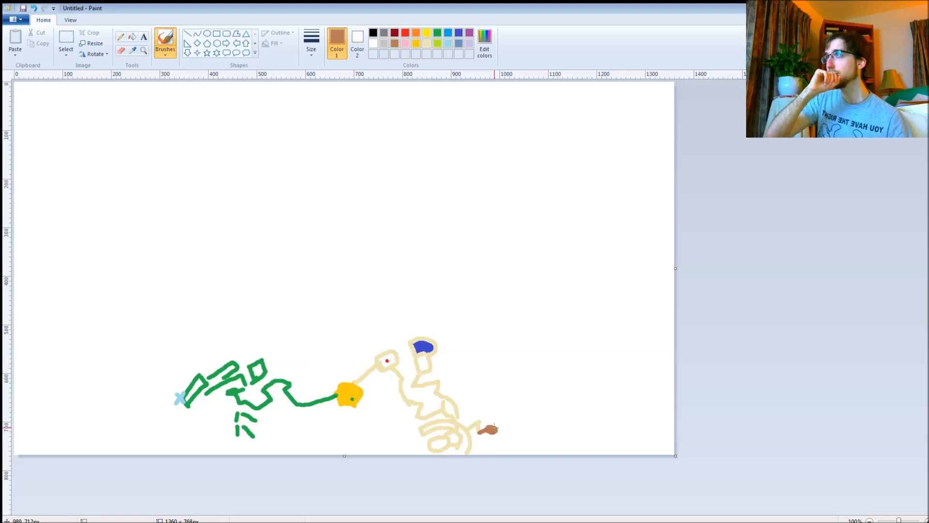
mouse_move(494, 428)
mouse_down()
mouse_move(493, 391)
mouse_move(506, 398)
mouse_up()
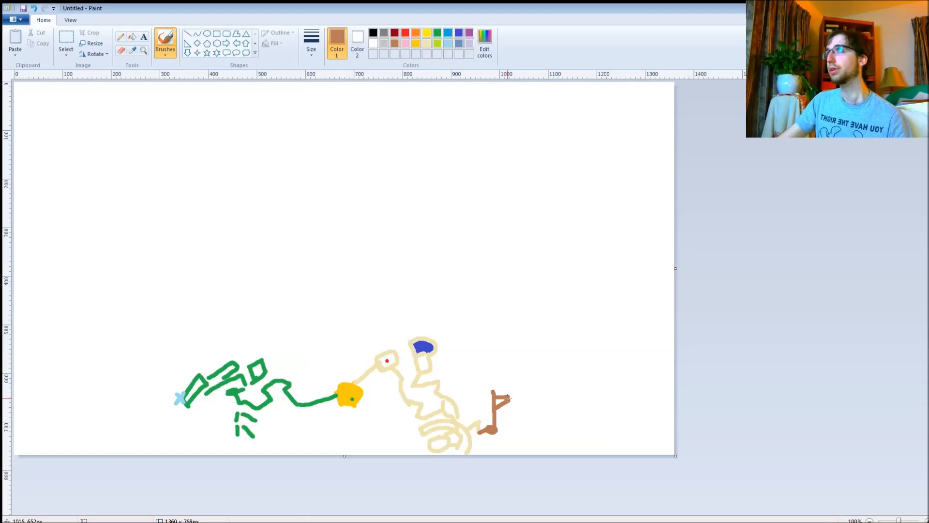
Step: Extend the brown path upward through a horizontal crossbar into a closed box, with a line descending from the box's right side
mouse_move(492, 387)
mouse_down()
mouse_move(511, 392)
mouse_move(510, 364)
mouse_move(494, 364)
mouse_move(530, 362)
mouse_up()
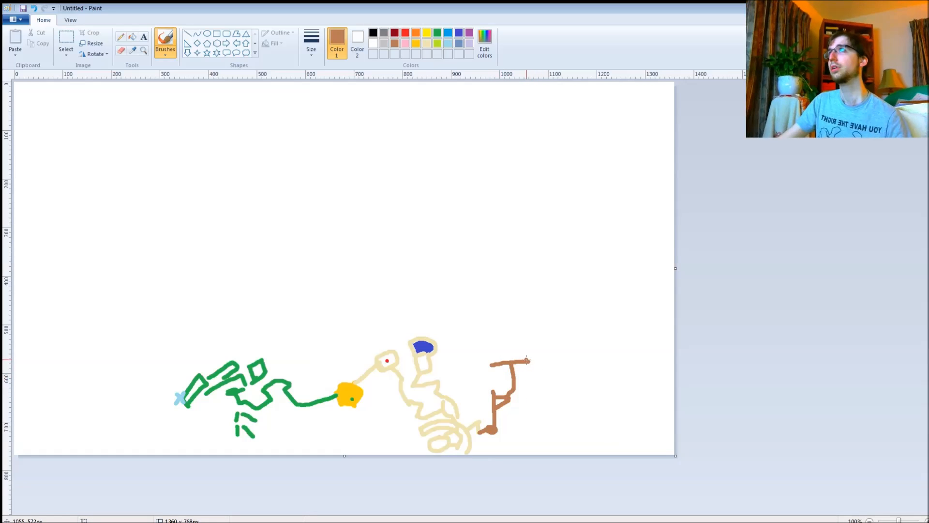
drag(526, 360, 532, 364)
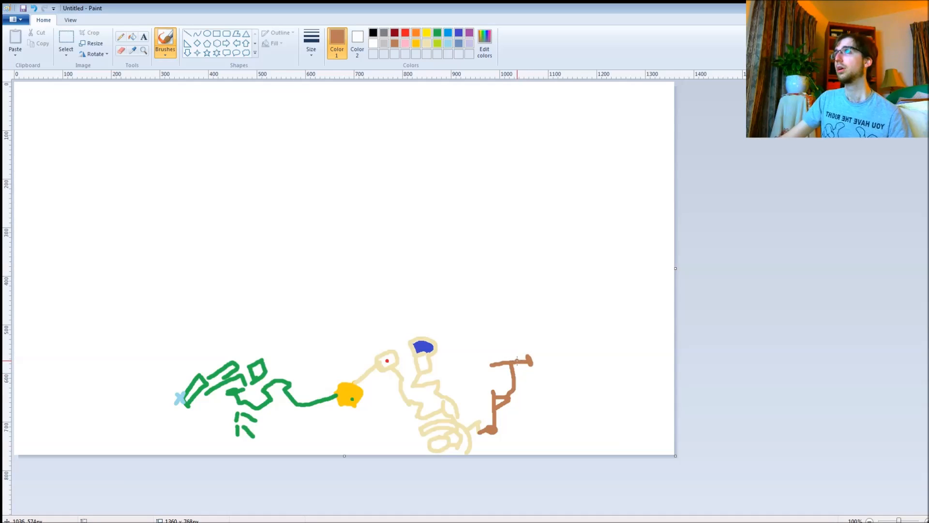
mouse_move(516, 358)
mouse_down()
mouse_move(509, 340)
mouse_move(541, 340)
mouse_up()
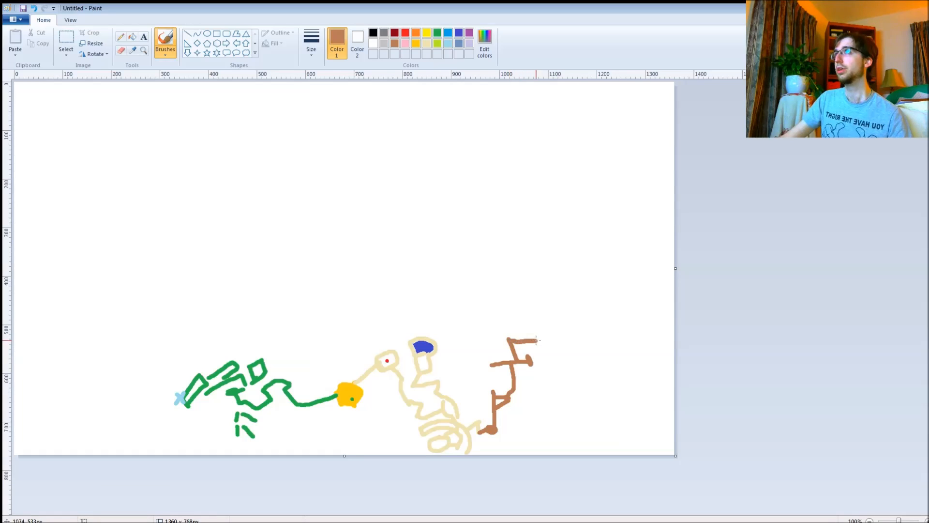
mouse_move(541, 340)
mouse_down()
mouse_move(551, 352)
mouse_move(535, 360)
mouse_move(547, 387)
mouse_up()
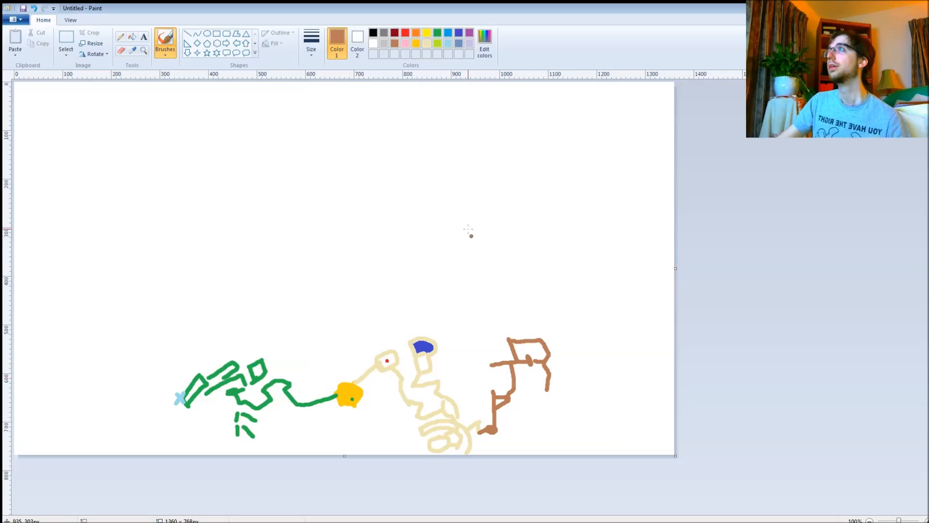
Step: Fill the box atop the brown path with yellow
click(426, 32)
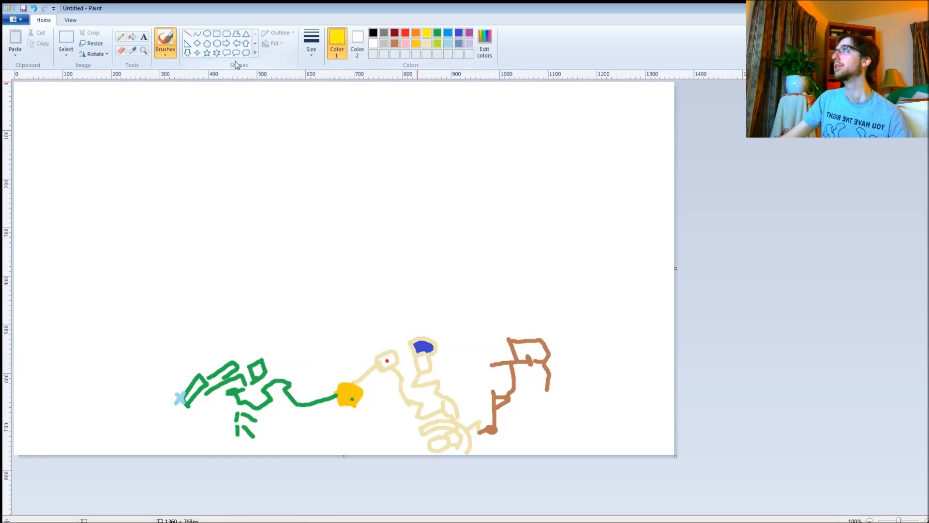
click(132, 37)
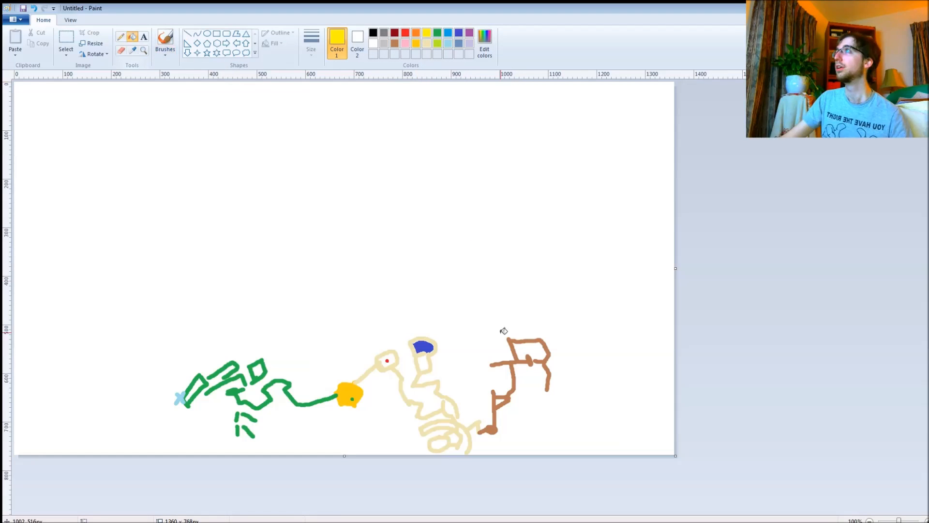
click(528, 343)
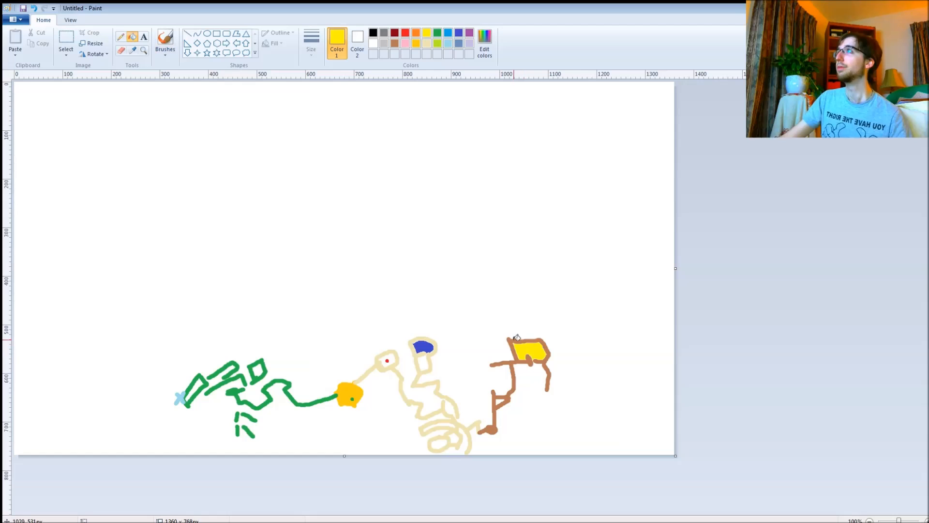
Step: Continue the brown path down past two short side branches to a solid block, and mark its lower corner with a light blue X
click(395, 43)
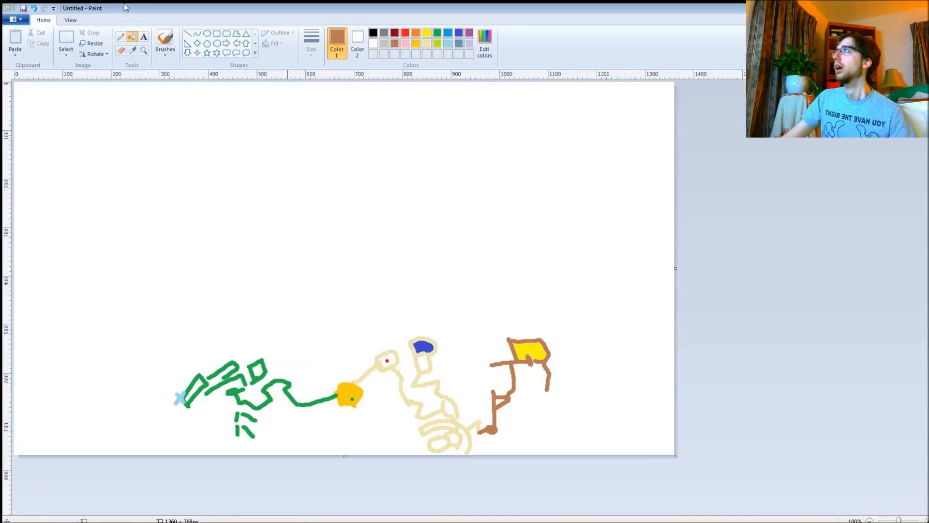
click(165, 39)
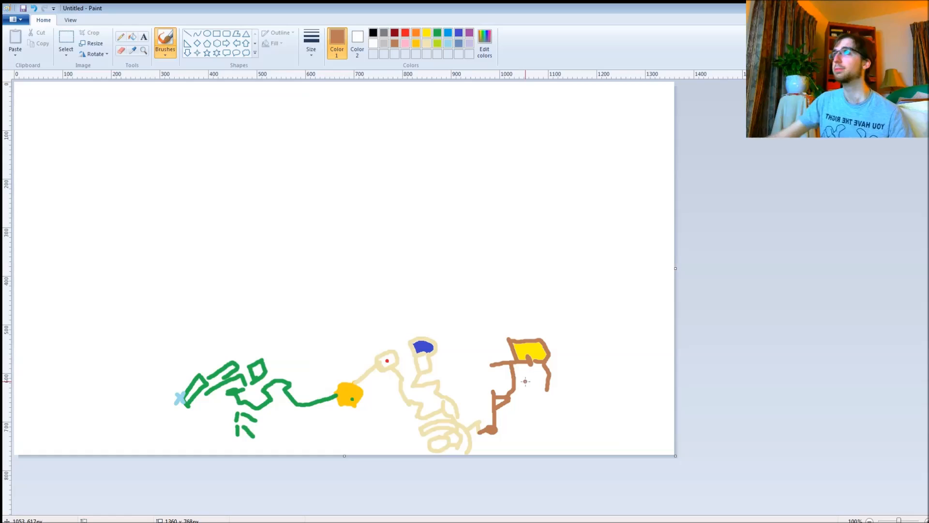
mouse_move(528, 388)
mouse_down()
mouse_move(547, 394)
mouse_move(543, 429)
mouse_move(543, 407)
mouse_move(524, 403)
mouse_up()
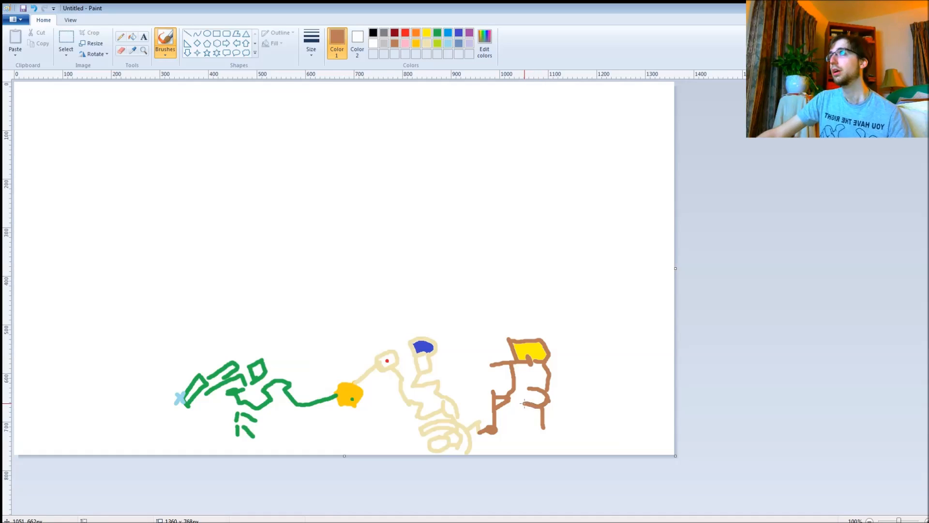
mouse_move(545, 430)
mouse_down()
mouse_move(547, 417)
mouse_move(555, 444)
mouse_move(556, 420)
mouse_up()
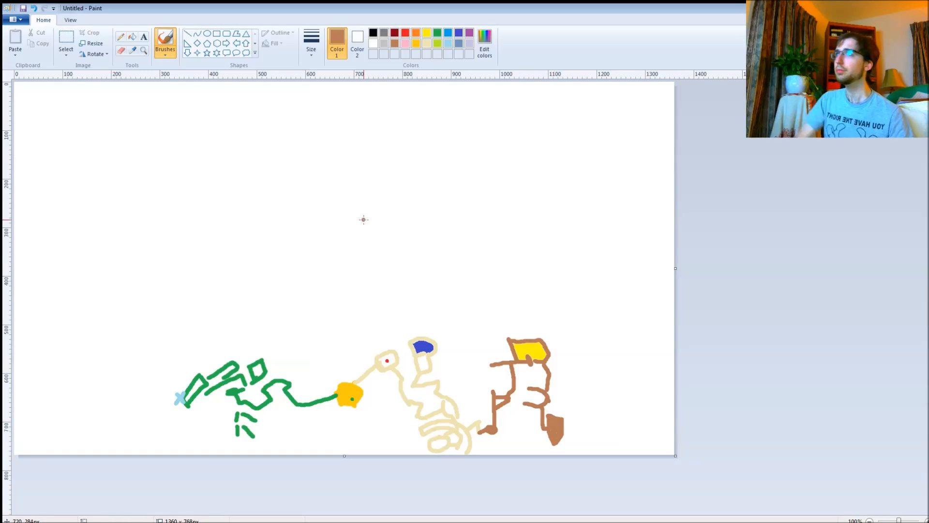
click(448, 43)
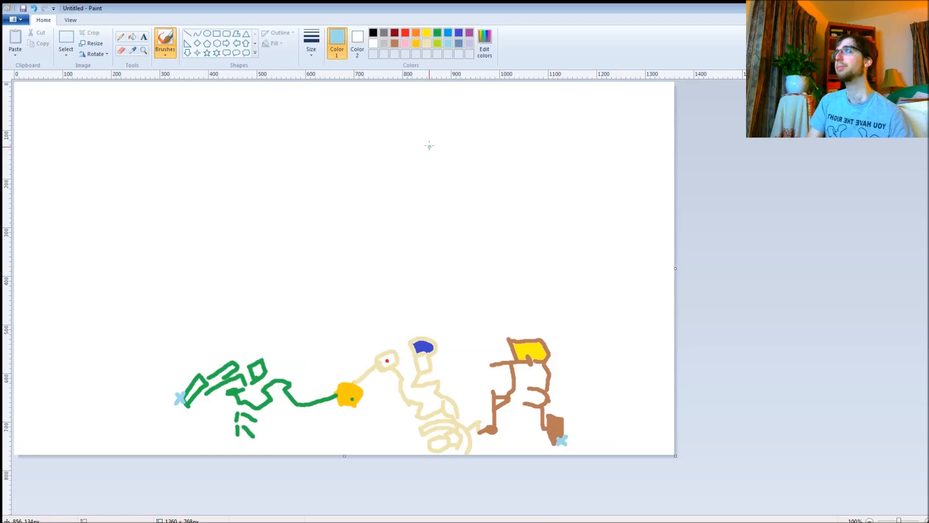
Step: Define a custom olive green brush colour with hue 54, saturation 118 and luminosity 77
click(395, 44)
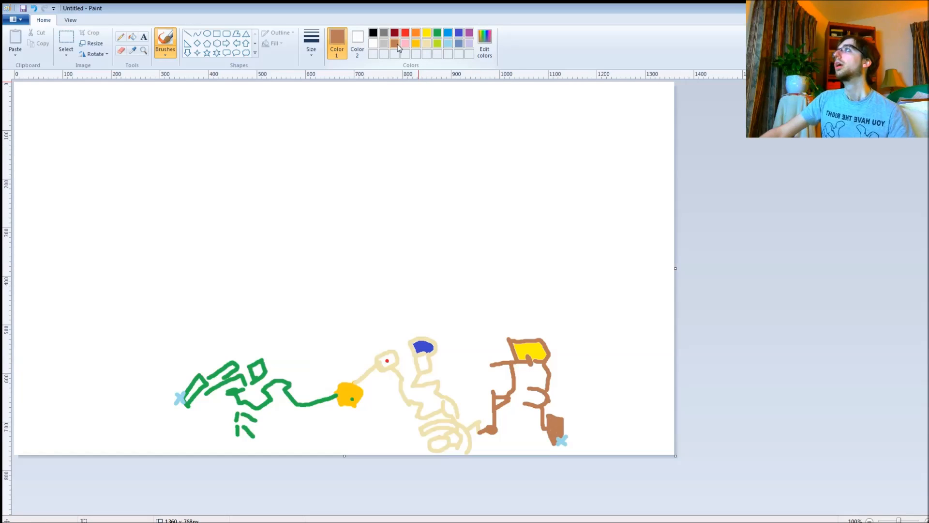
click(440, 33)
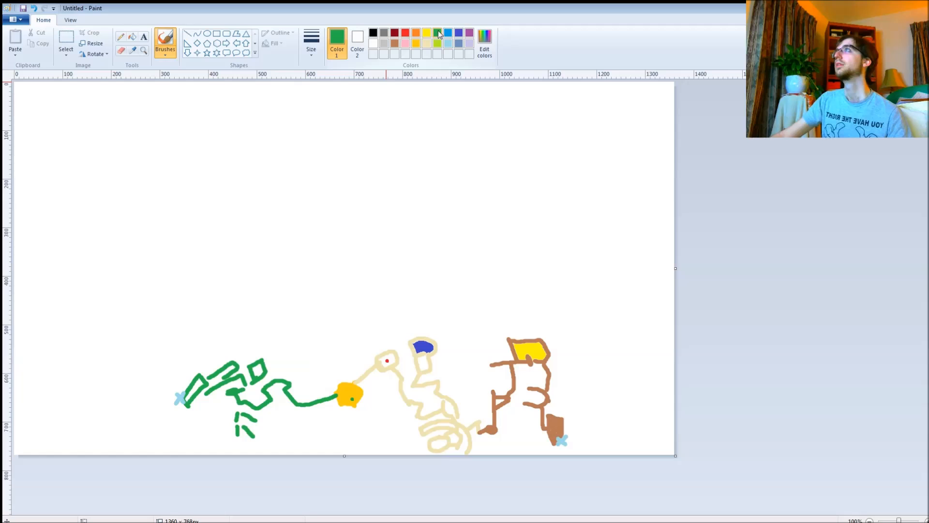
right_click(338, 52)
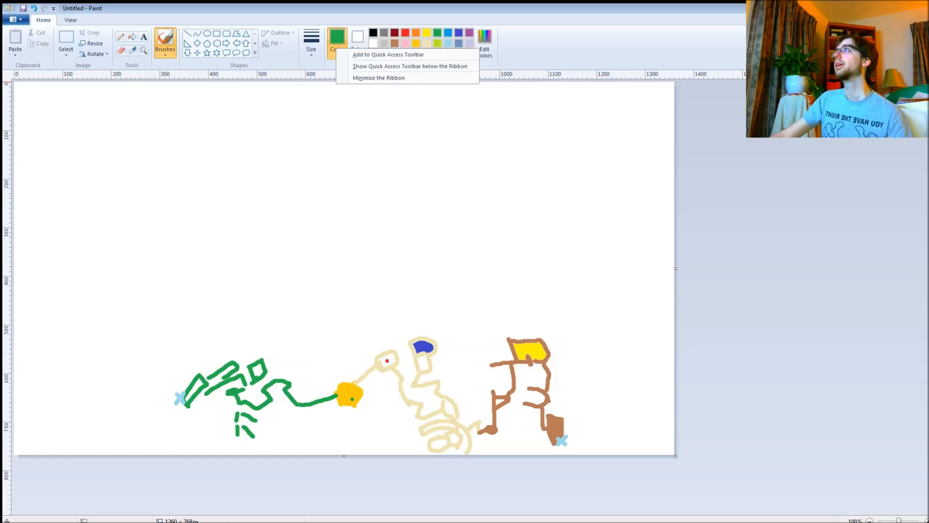
key(Escape)
click(484, 44)
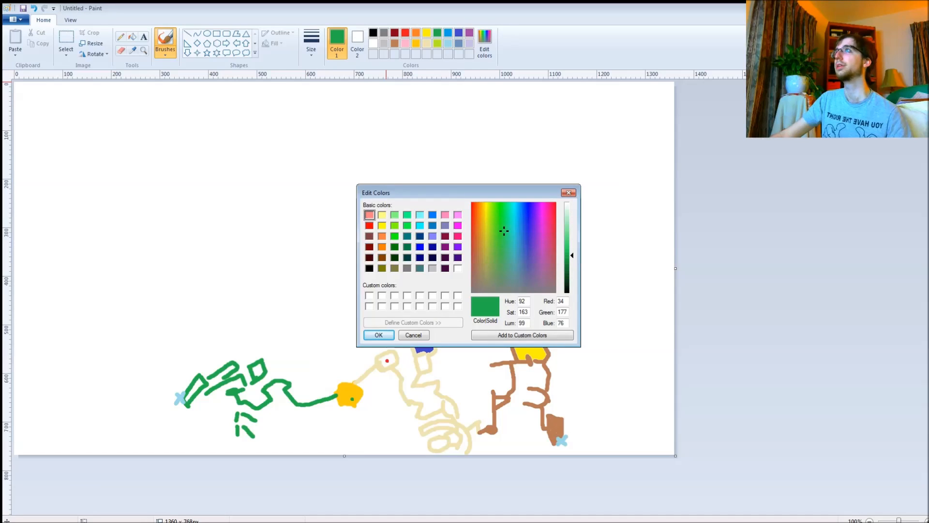
drag(504, 231, 491, 248)
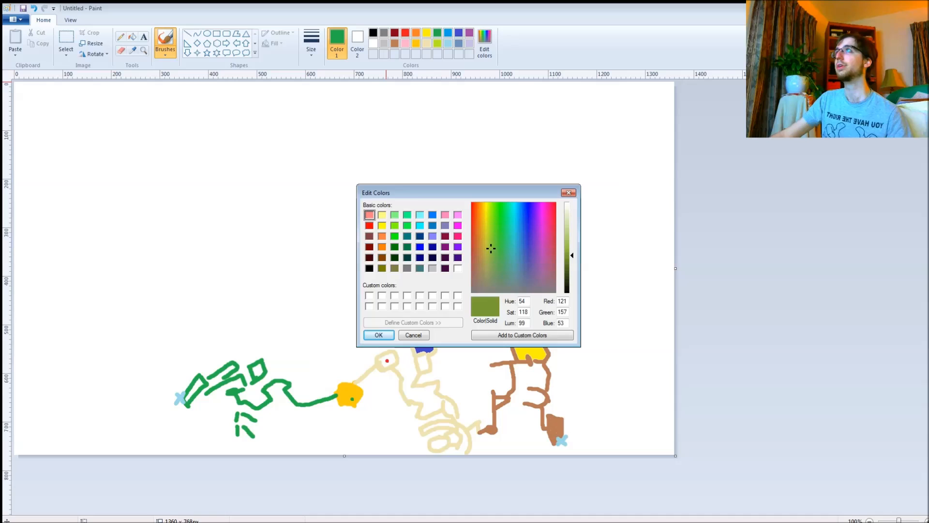
drag(571, 255, 571, 263)
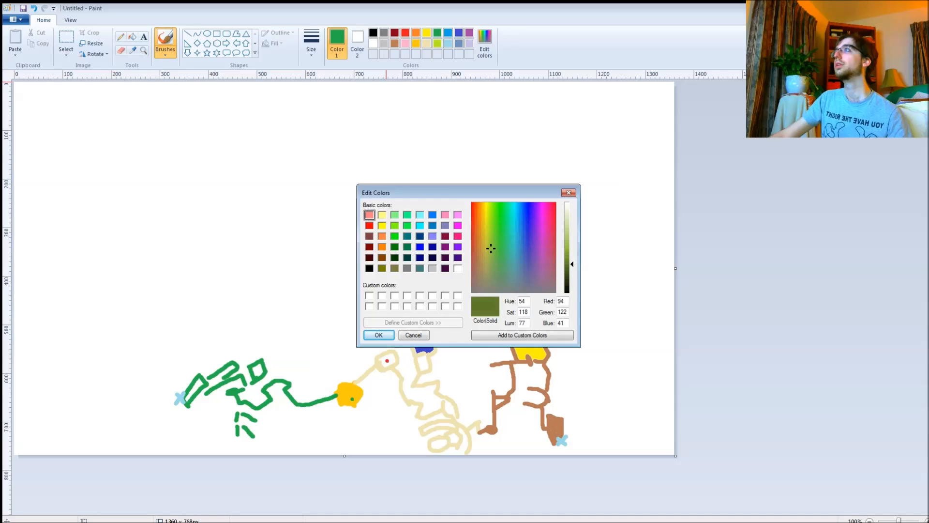
click(379, 335)
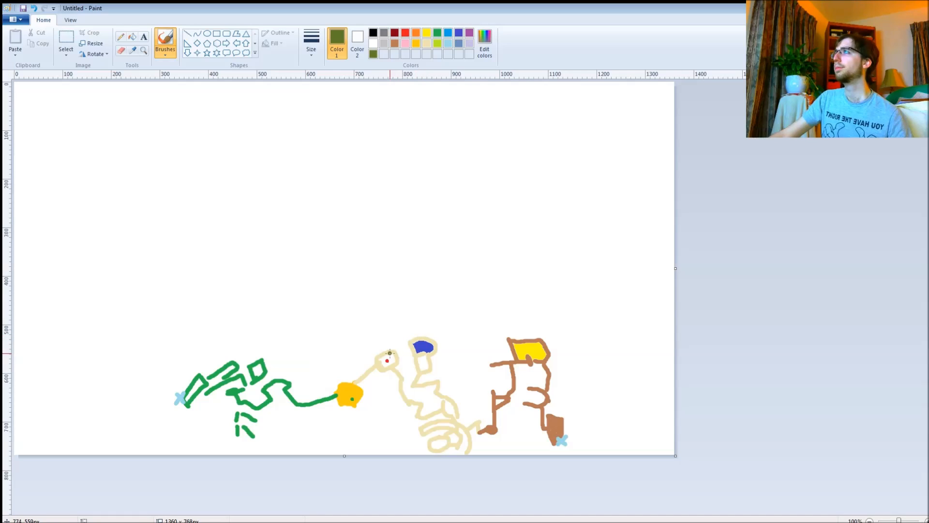
Step: Paint a winding olive path up from the red-dotted loop, curving right and down to an oval above the dark blue area
drag(385, 353, 386, 336)
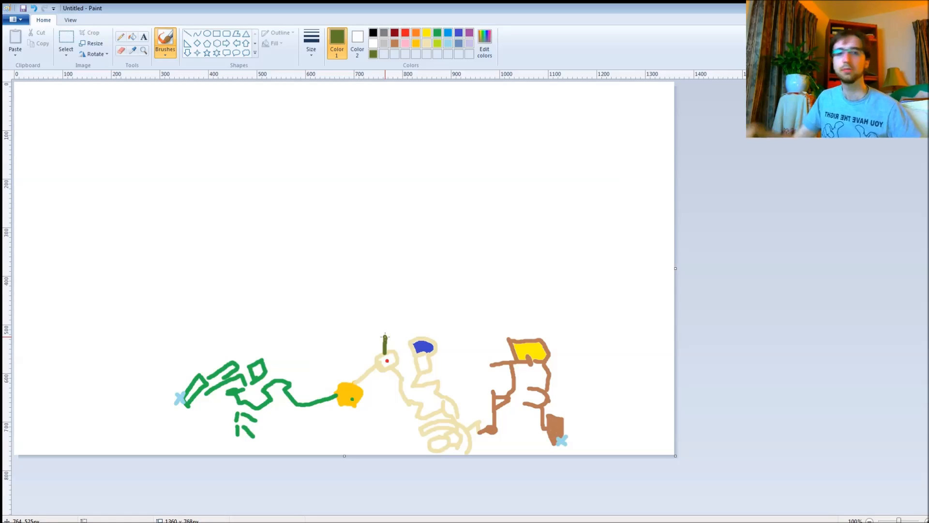
drag(385, 336, 387, 336)
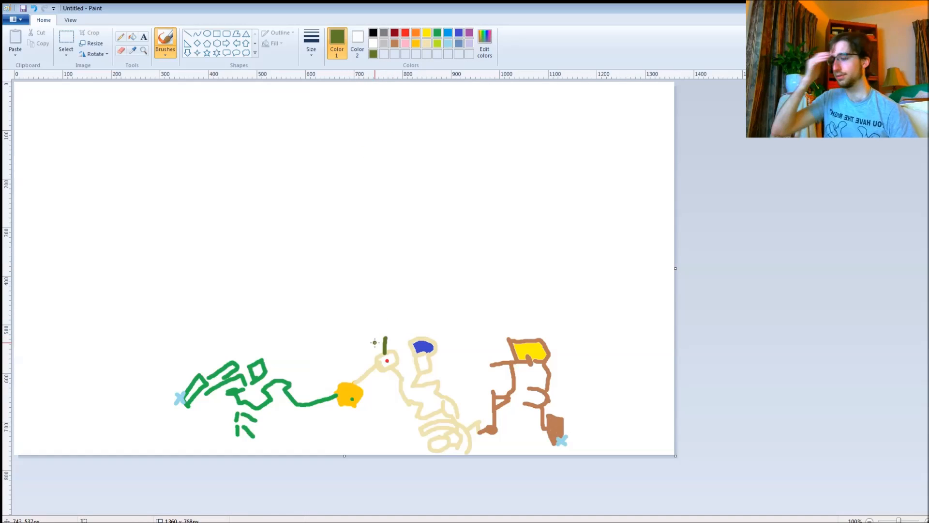
mouse_move(387, 338)
mouse_down()
mouse_move(397, 316)
mouse_move(374, 312)
mouse_up()
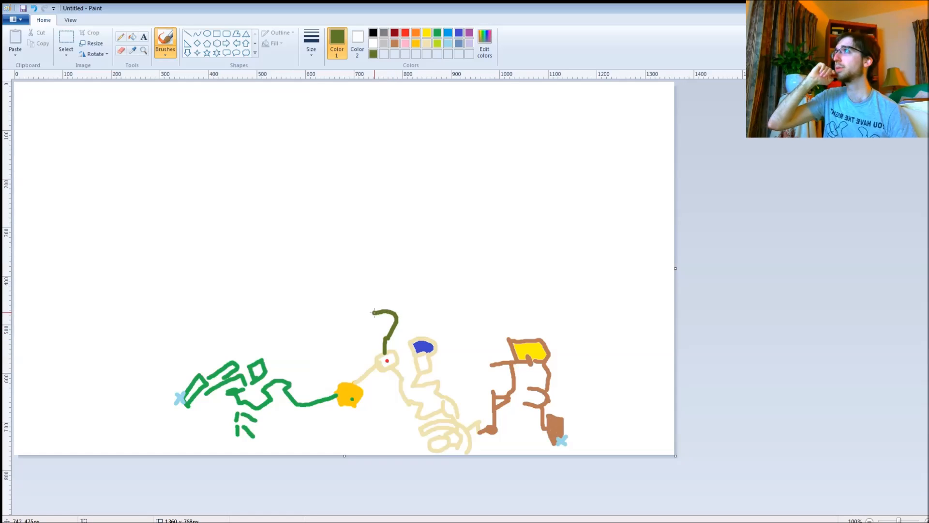
drag(380, 309, 384, 301)
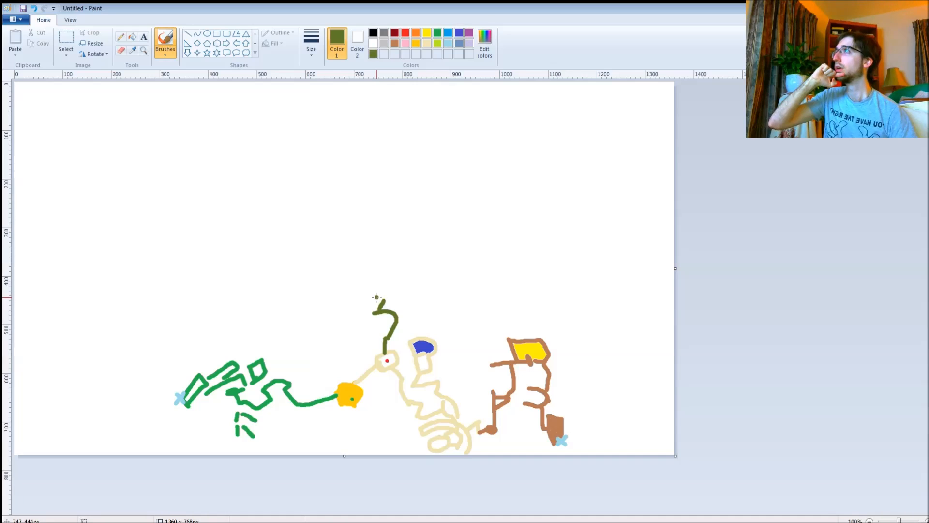
mouse_move(377, 298)
mouse_down()
mouse_move(399, 301)
mouse_move(405, 291)
mouse_move(412, 311)
mouse_move(423, 298)
mouse_move(418, 311)
mouse_up()
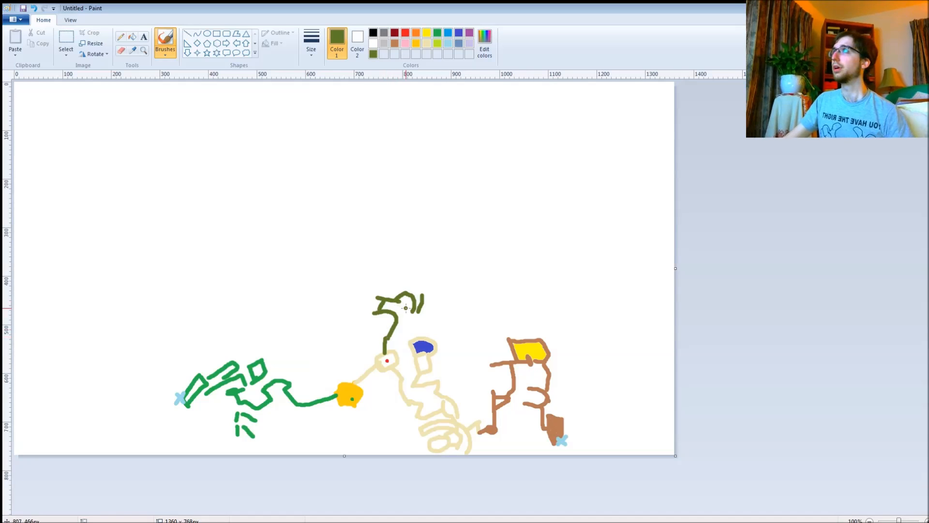
mouse_move(419, 314)
mouse_down()
mouse_move(404, 330)
mouse_move(439, 328)
mouse_move(421, 315)
mouse_move(406, 323)
mouse_up()
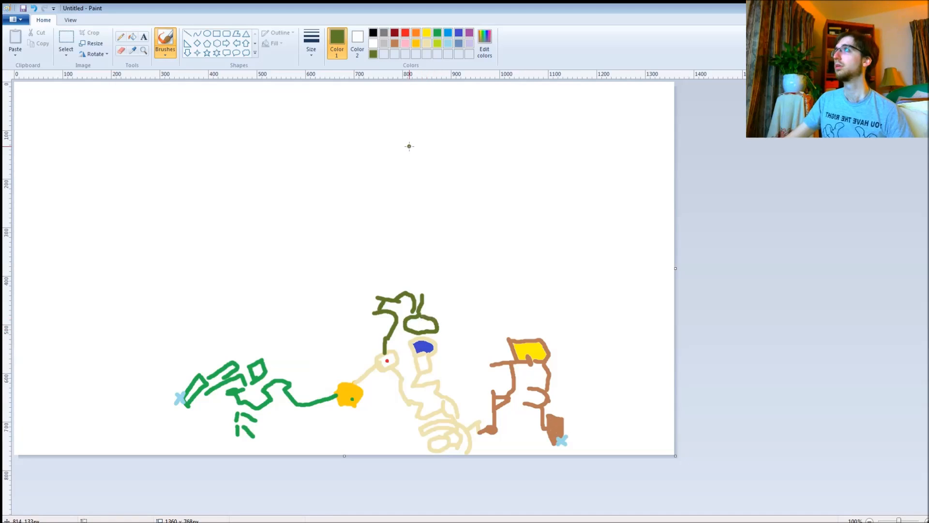
Step: Fill the oval at the end of the olive path with red
click(406, 32)
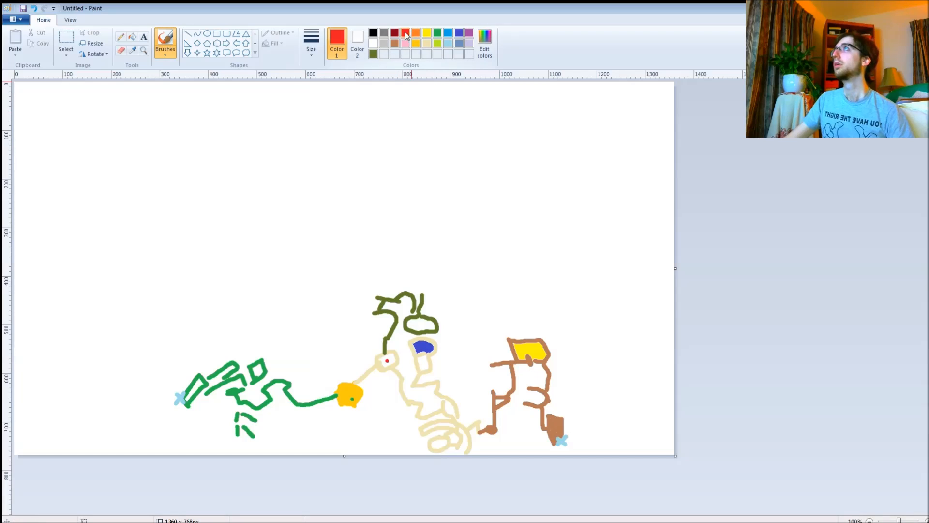
click(132, 37)
click(421, 324)
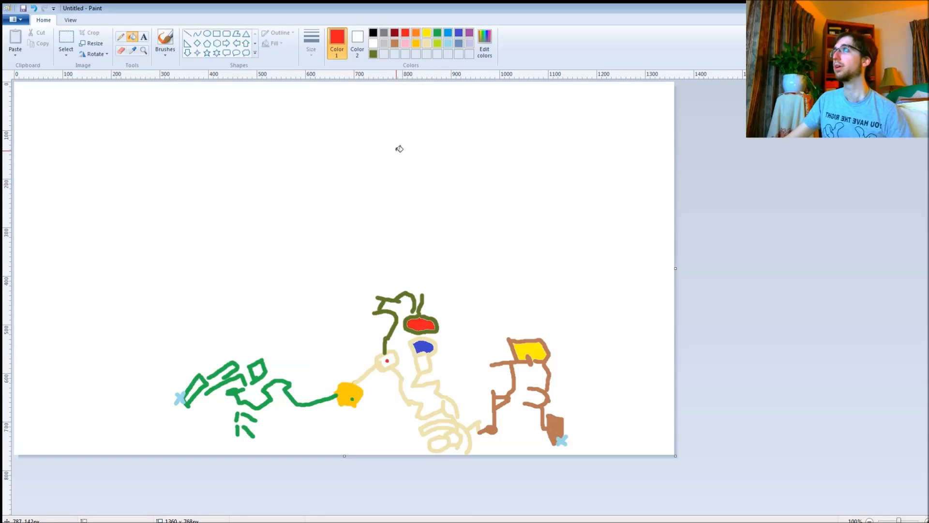
Step: Switch back to the brush in the custom olive and paint a solid wedge-shaped area up and left from the olive path's upper bend
click(373, 54)
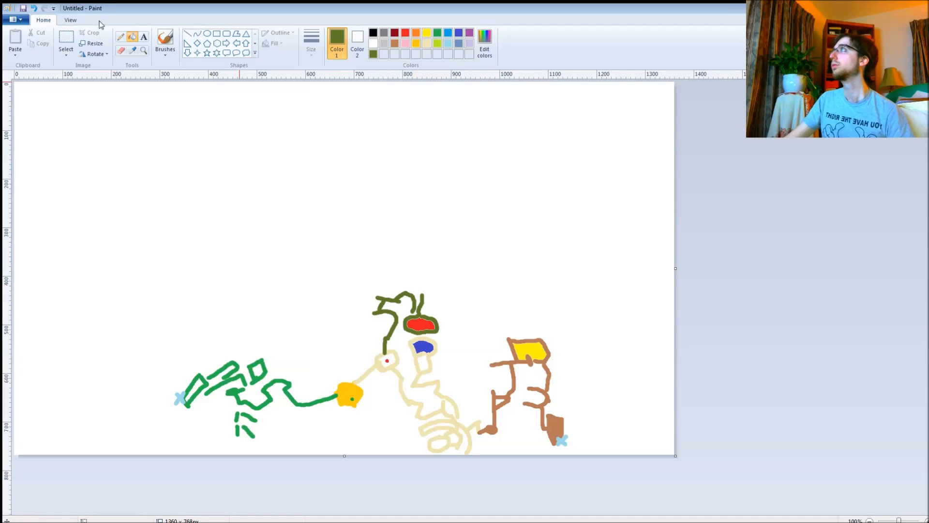
click(165, 39)
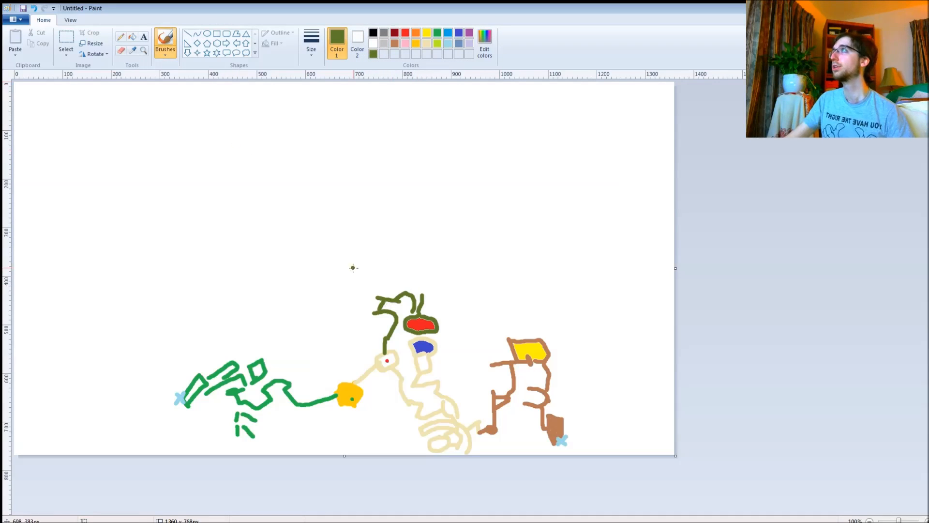
mouse_move(384, 292)
mouse_down()
mouse_move(365, 272)
mouse_move(374, 263)
mouse_move(352, 265)
mouse_move(382, 295)
mouse_move(339, 271)
mouse_move(347, 270)
mouse_move(379, 282)
mouse_move(378, 291)
mouse_move(335, 278)
mouse_move(343, 269)
mouse_move(373, 290)
mouse_move(338, 279)
mouse_move(376, 288)
mouse_move(357, 275)
mouse_up()
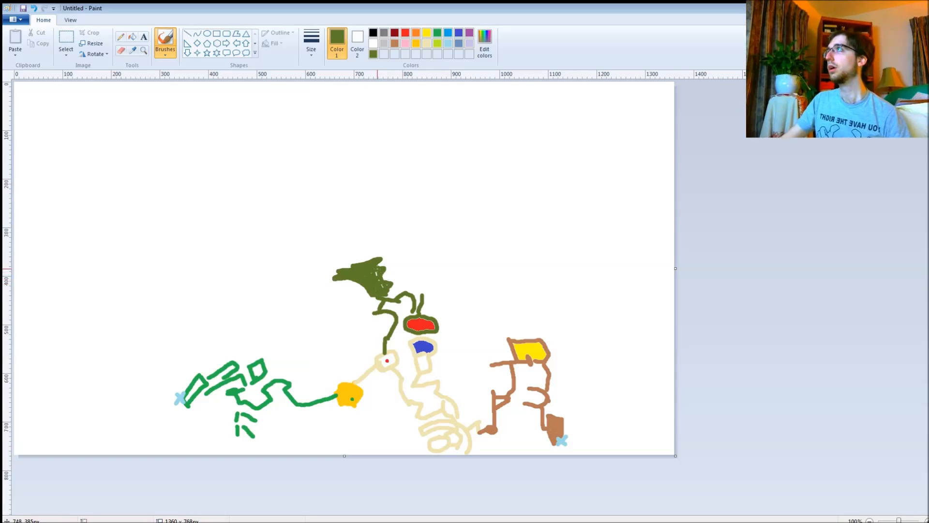
Step: Paint an olive path rightward from the solid wedge, with crossing branches, a small lower loop and an open oval at its end
drag(387, 264, 426, 272)
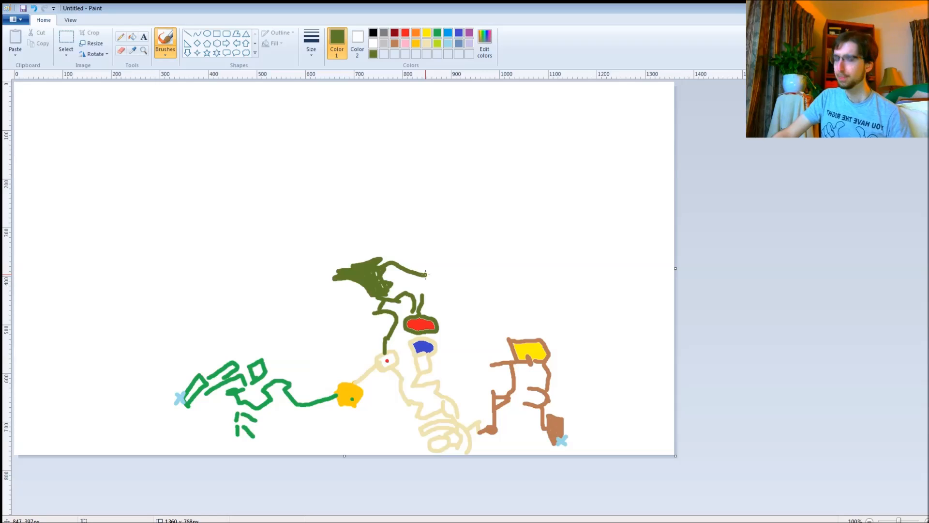
mouse_move(398, 265)
mouse_down()
mouse_move(444, 256)
mouse_move(437, 271)
mouse_move(445, 256)
mouse_move(424, 277)
mouse_move(433, 290)
mouse_move(457, 271)
mouse_move(462, 286)
mouse_move(432, 292)
mouse_up()
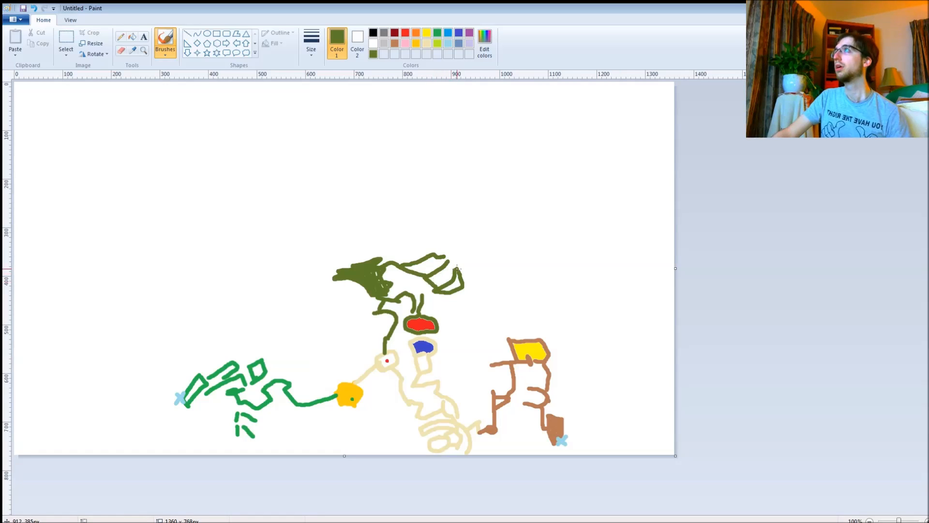
mouse_move(456, 262)
mouse_down()
mouse_move(449, 252)
mouse_move(445, 260)
mouse_move(489, 262)
mouse_move(493, 248)
mouse_move(461, 239)
mouse_move(446, 247)
mouse_move(450, 254)
mouse_move(431, 245)
mouse_up()
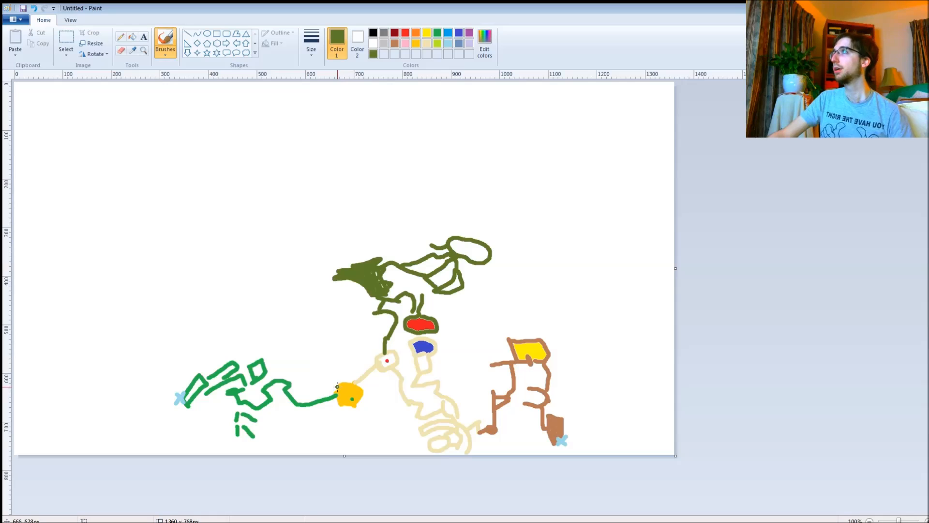
Step: Paint a lime path up from the gold blob through two arc-flanked dots, then arch it left to a solid square ringed with dashes
click(437, 44)
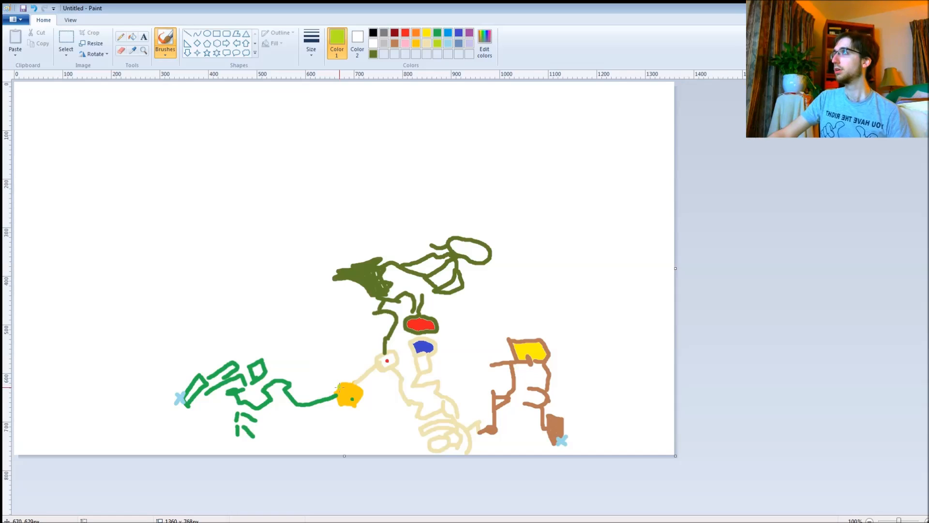
drag(336, 386, 335, 361)
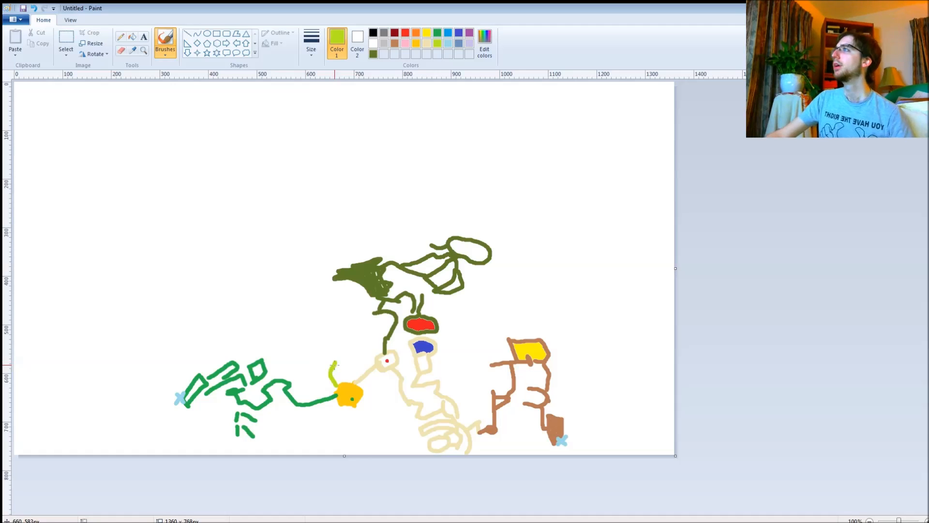
mouse_move(335, 362)
mouse_down()
mouse_move(325, 355)
mouse_move(344, 357)
mouse_move(332, 357)
mouse_up()
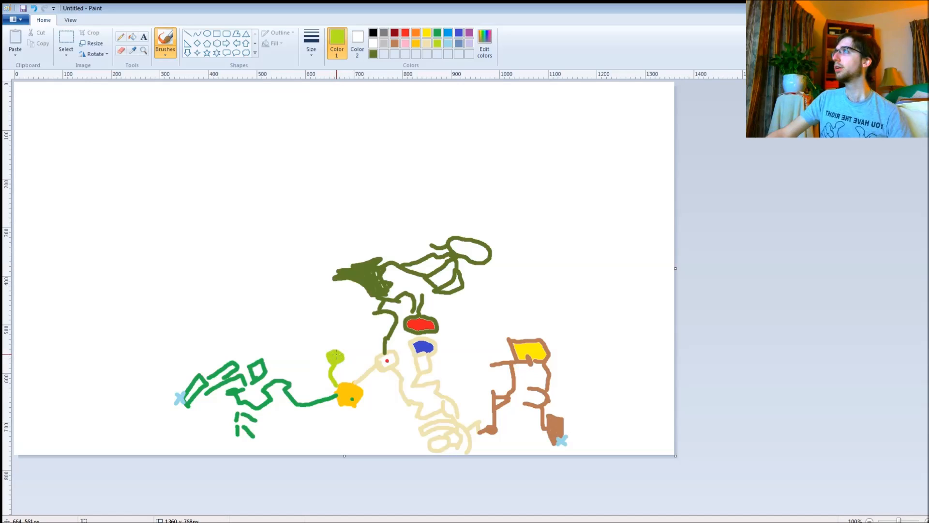
mouse_move(328, 358)
mouse_down()
mouse_move(322, 364)
mouse_move(322, 347)
mouse_move(349, 364)
mouse_move(344, 347)
mouse_up()
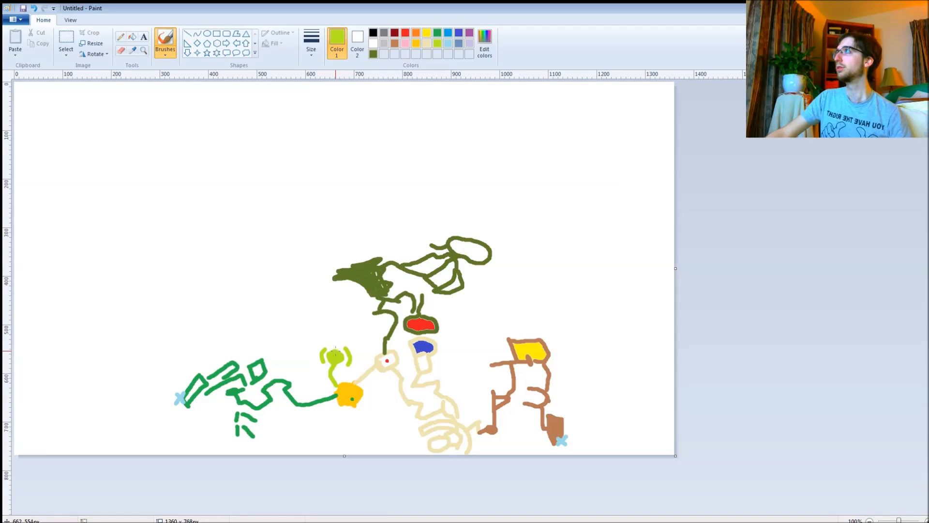
drag(335, 346, 336, 337)
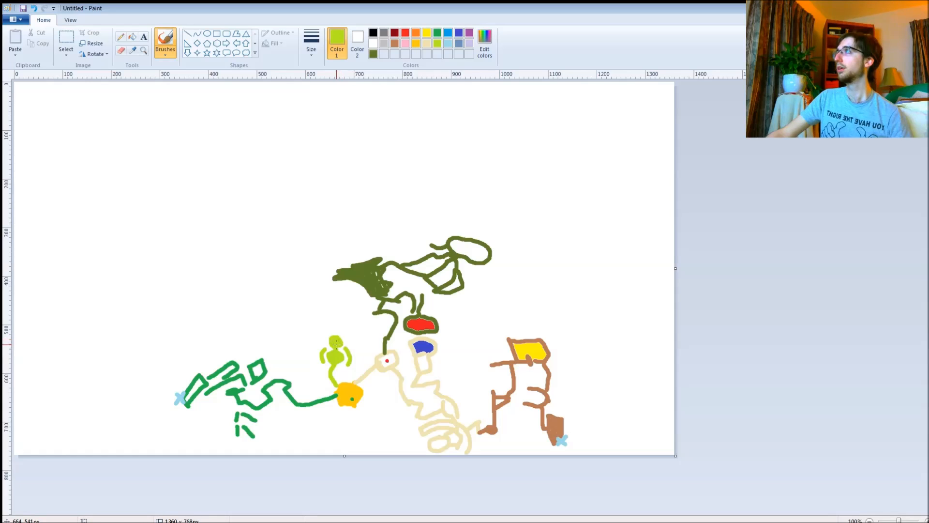
mouse_move(323, 335)
mouse_down()
mouse_move(338, 330)
mouse_move(348, 342)
mouse_up()
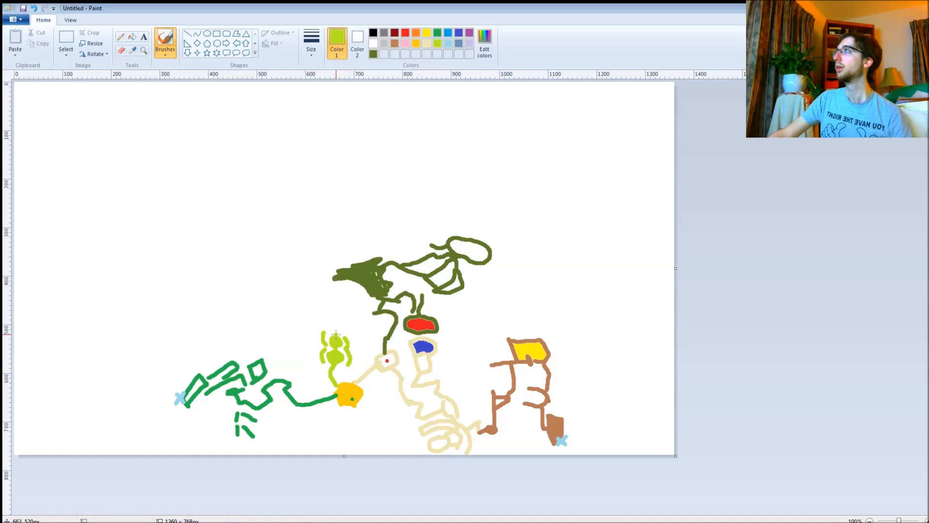
mouse_move(340, 329)
mouse_down()
mouse_move(352, 317)
mouse_move(345, 304)
mouse_move(293, 341)
mouse_move(300, 332)
mouse_up()
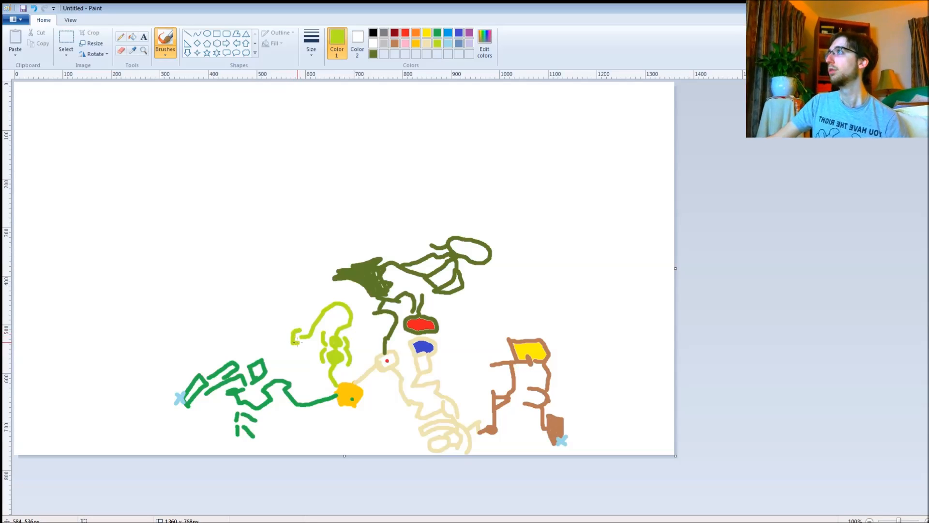
mouse_move(299, 332)
mouse_down()
mouse_move(296, 341)
mouse_move(299, 321)
mouse_move(282, 345)
mouse_move(305, 352)
mouse_up()
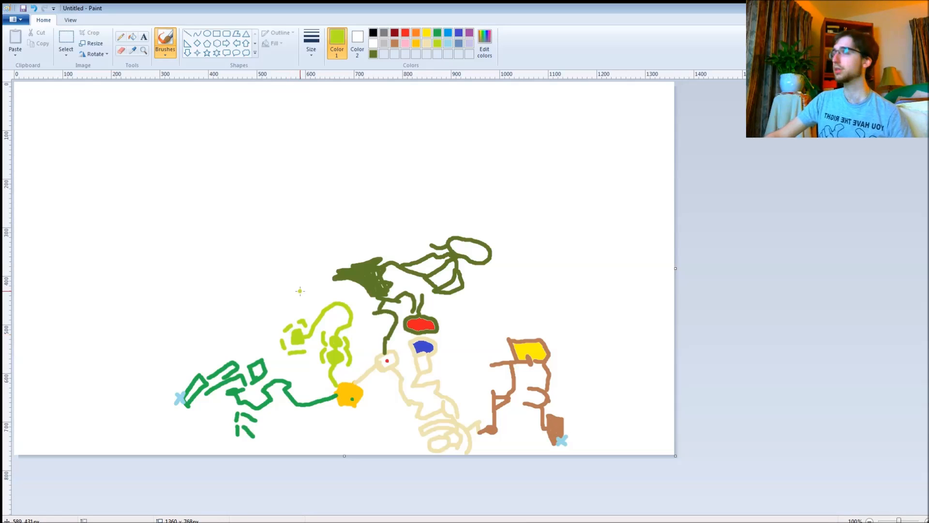
Step: Define a custom light orange brush colour with hue 27, saturation 231 and luminosity 181
click(418, 34)
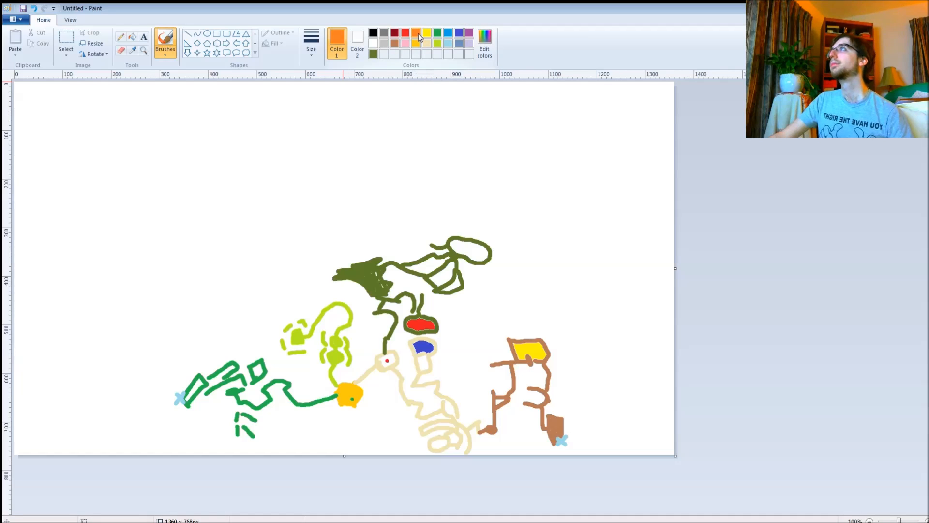
click(486, 36)
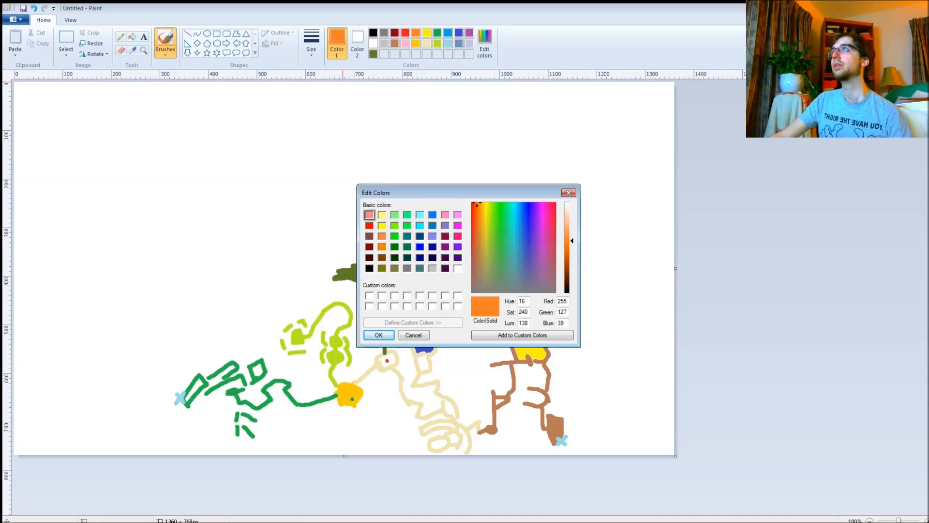
drag(572, 240, 572, 225)
drag(478, 203, 481, 205)
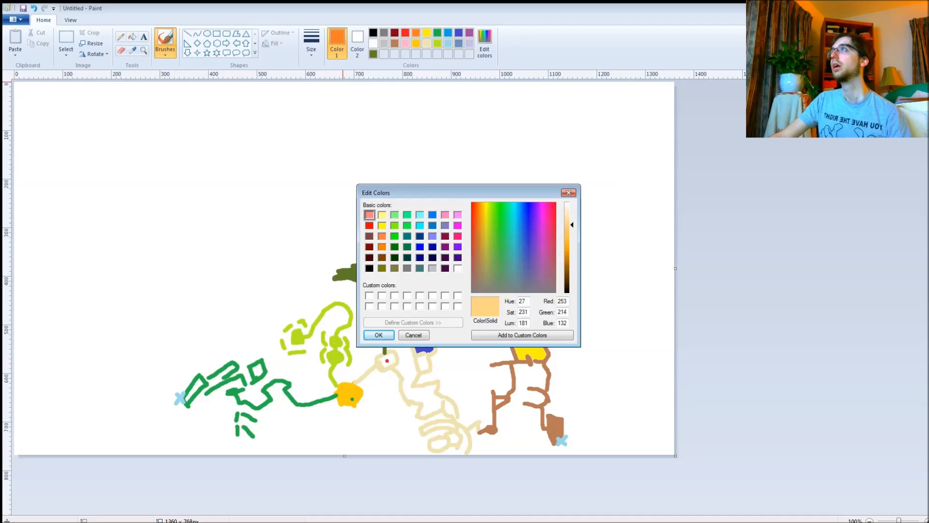
click(378, 335)
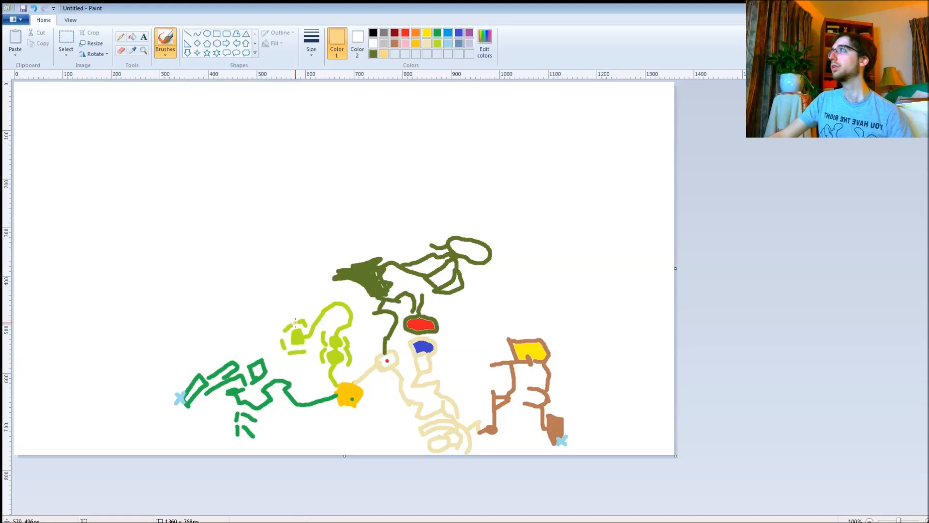
Step: Paint a light orange zigzag path up from the dash-ringed lime square, with a small side branch and a solid blob at its end
drag(296, 322, 298, 303)
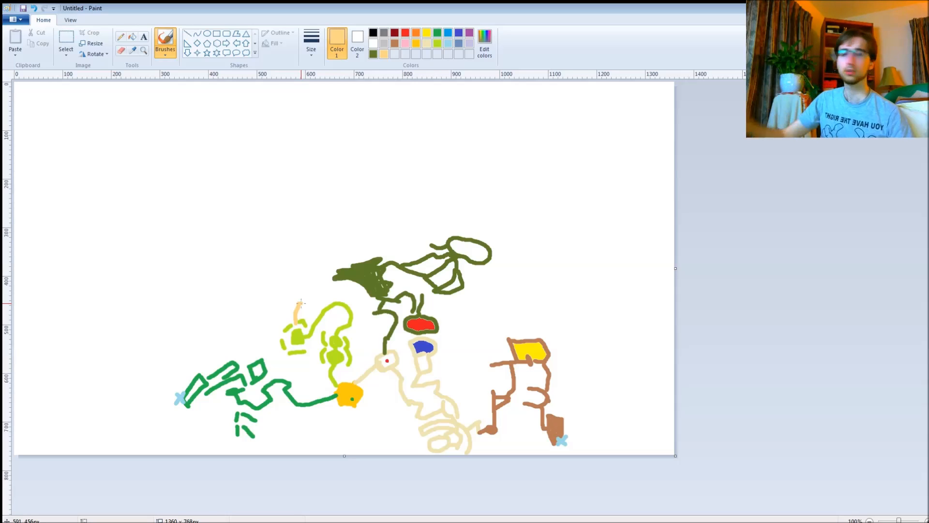
drag(298, 305, 303, 297)
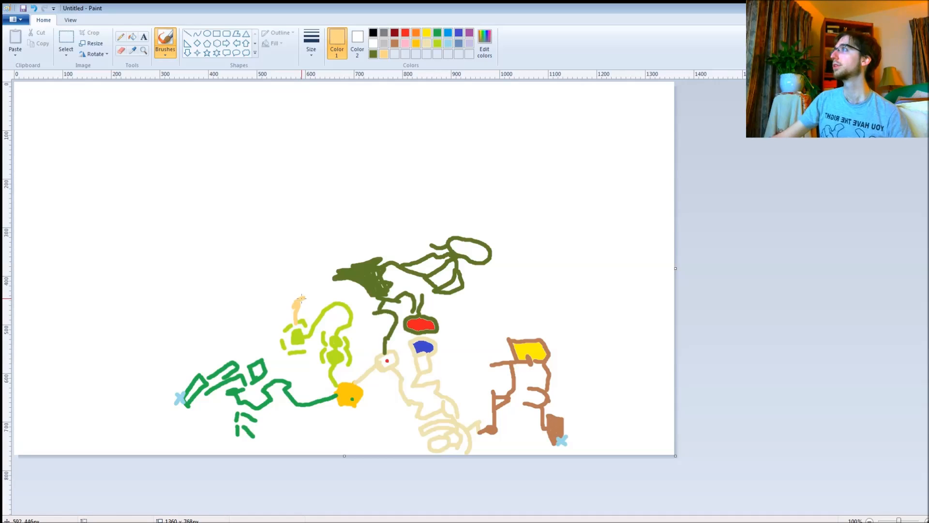
drag(297, 297, 283, 299)
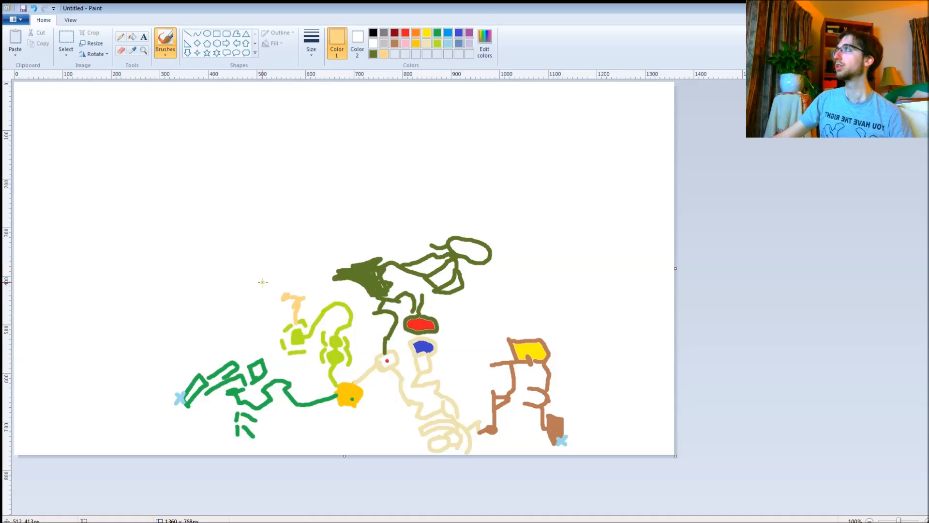
mouse_move(294, 296)
mouse_down()
mouse_move(277, 278)
mouse_move(281, 266)
mouse_move(294, 266)
mouse_up()
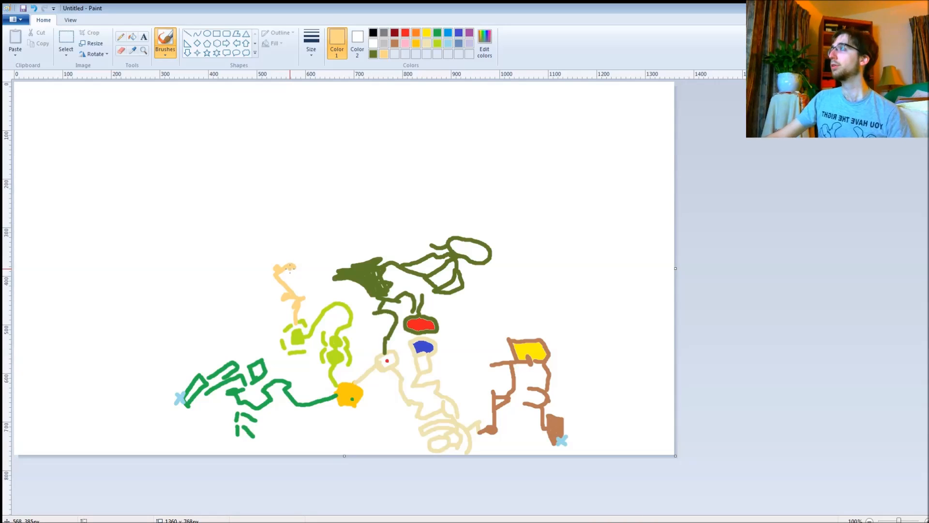
drag(291, 268, 297, 271)
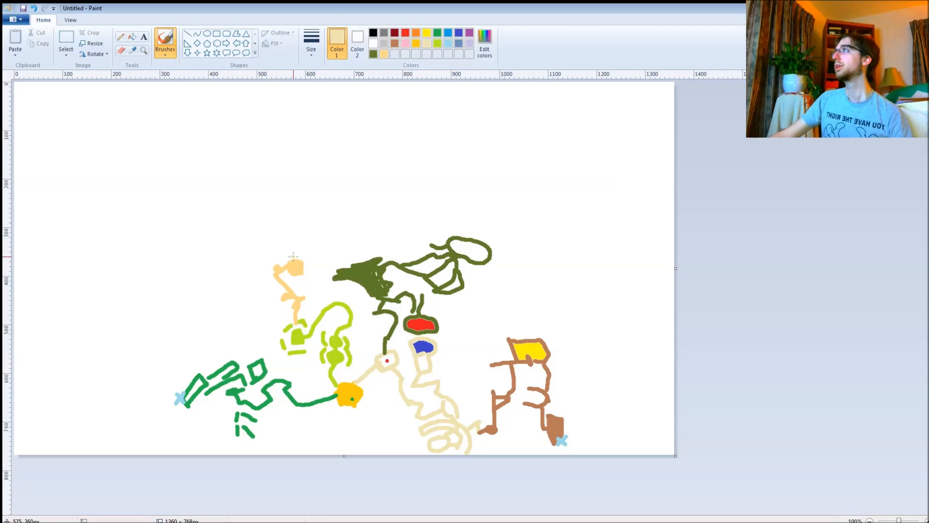
Step: Switch to beige and paint a path up from the light orange blob through a wide curved band to a square with a centre dot
drag(300, 257, 284, 234)
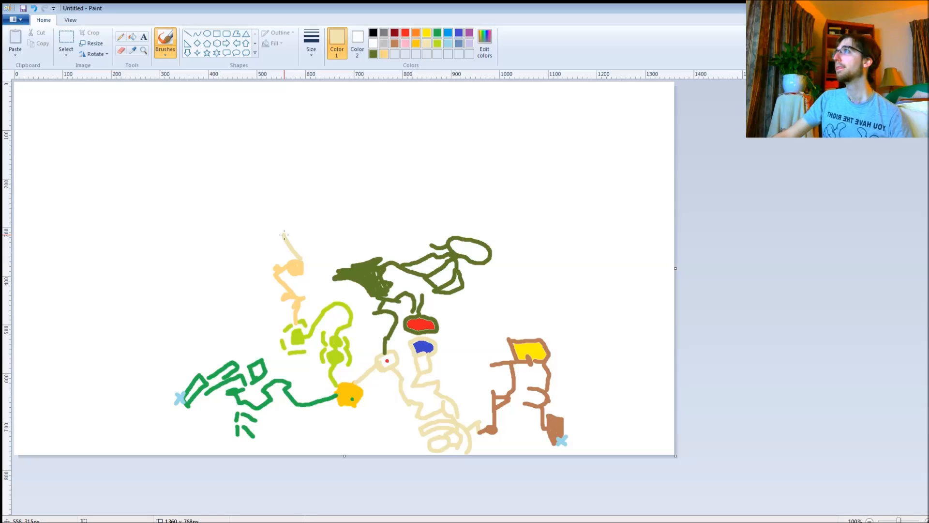
mouse_move(284, 234)
mouse_down()
mouse_move(257, 248)
mouse_move(284, 231)
mouse_move(242, 210)
mouse_move(277, 208)
mouse_move(281, 185)
mouse_up()
drag(286, 229, 288, 185)
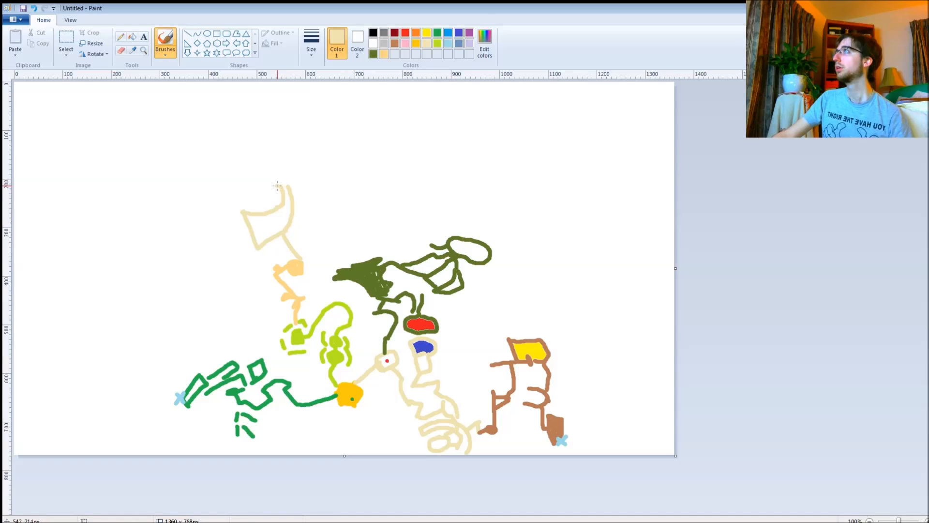
click(256, 185)
drag(282, 184, 252, 183)
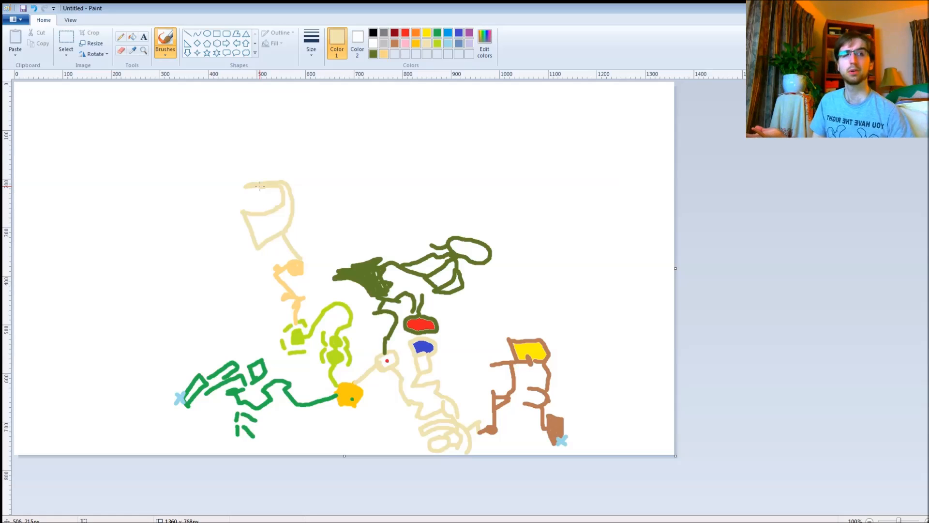
mouse_move(247, 182)
mouse_down()
mouse_move(243, 158)
mouse_move(265, 159)
mouse_move(265, 169)
mouse_up()
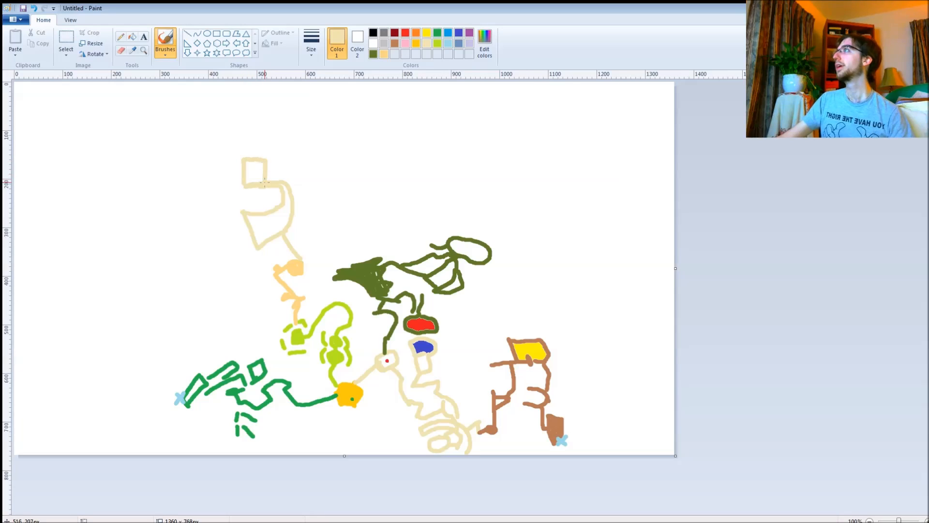
click(256, 172)
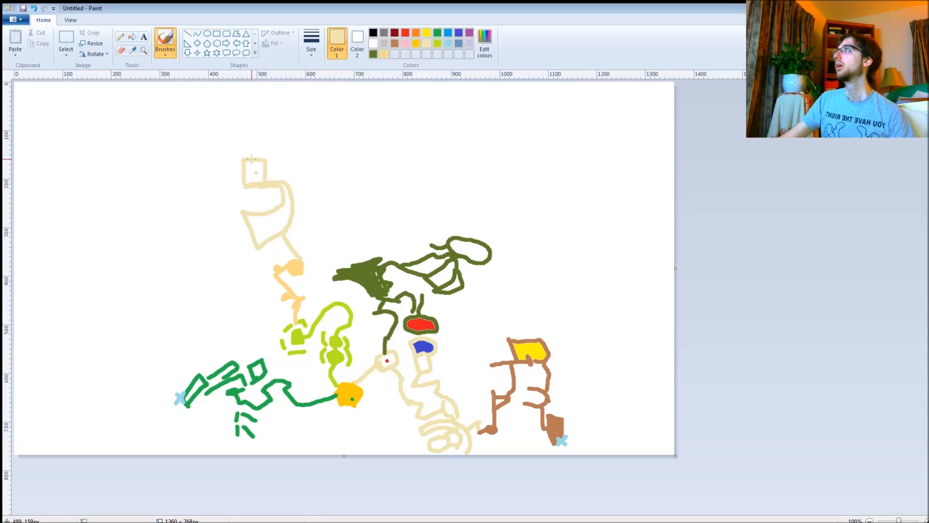
Step: Extend the beige path above the dotted square with a hooked band, diagonal strips, a rounded room and arches forming a dome
drag(249, 159, 273, 151)
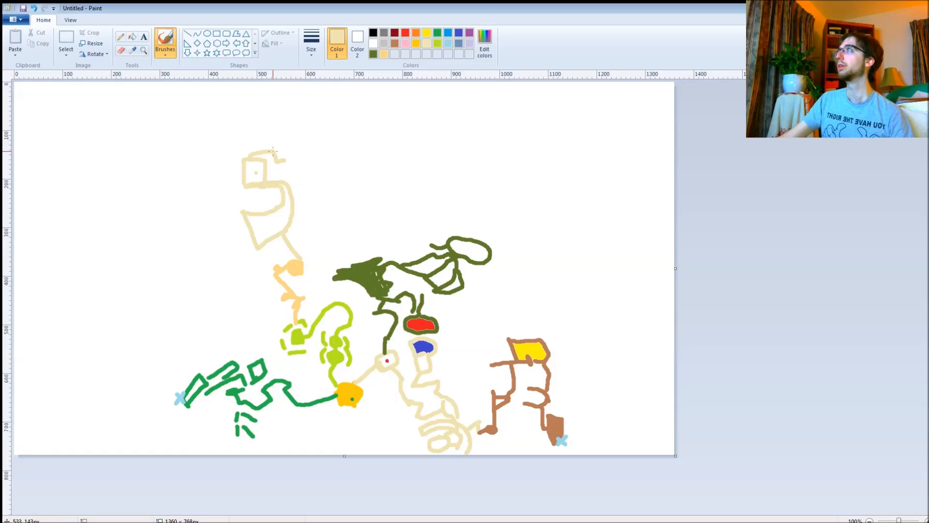
mouse_move(284, 161)
mouse_down()
mouse_move(276, 140)
mouse_move(216, 148)
mouse_up()
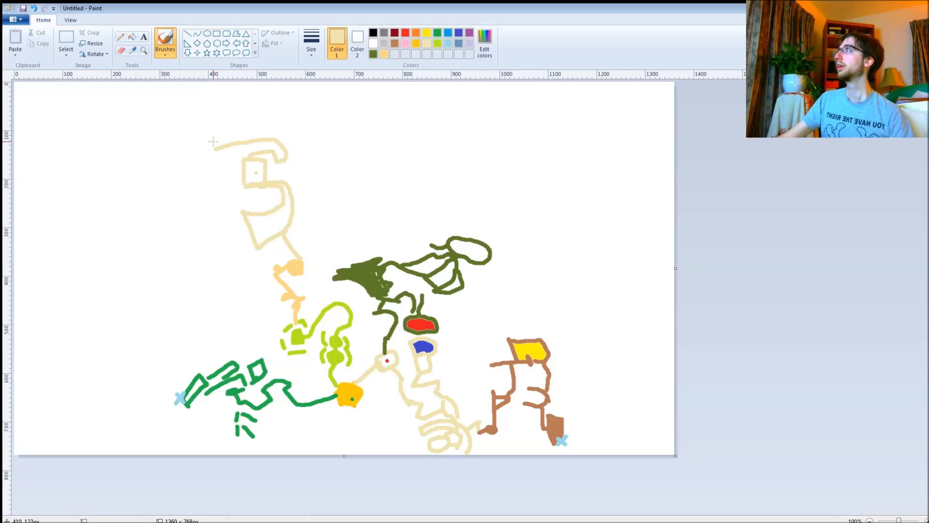
drag(211, 149, 249, 122)
drag(205, 146, 243, 118)
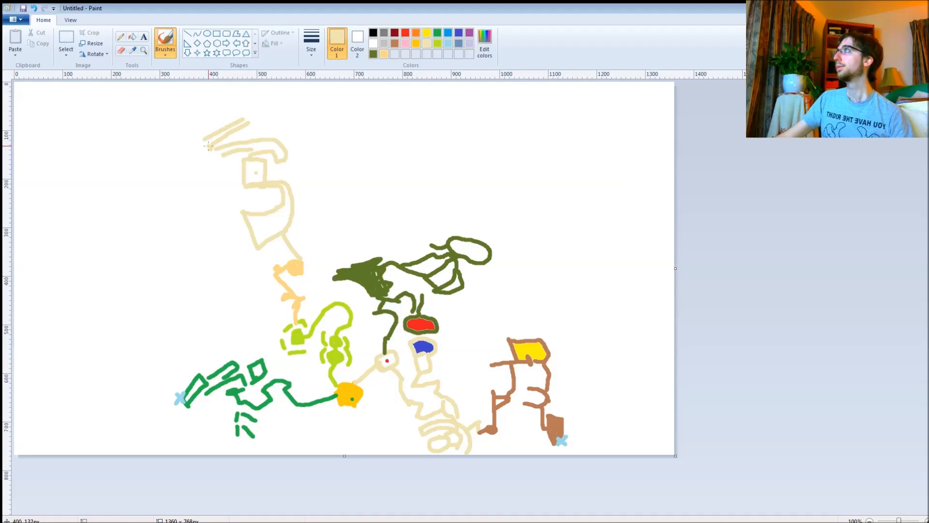
mouse_move(219, 158)
mouse_down()
mouse_move(177, 153)
mouse_move(179, 138)
mouse_move(204, 138)
mouse_up()
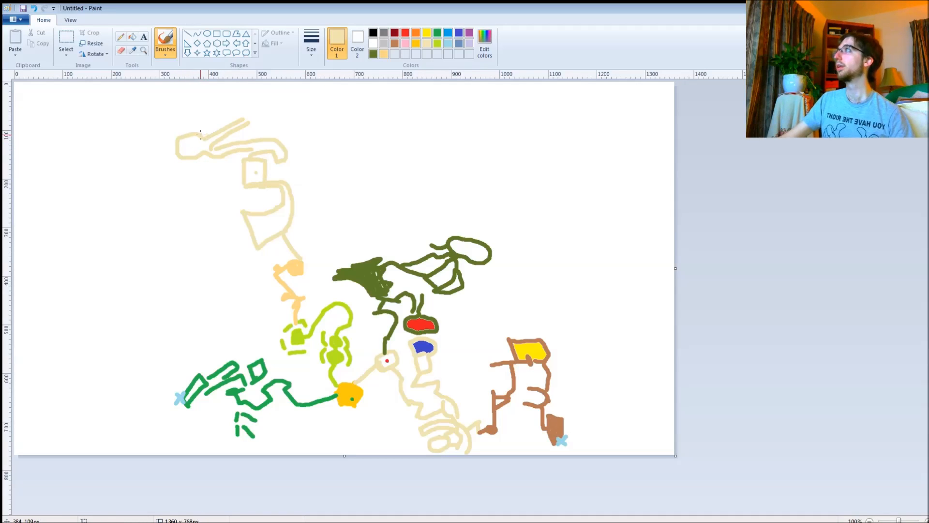
mouse_move(185, 133)
mouse_down()
mouse_move(182, 122)
mouse_move(216, 115)
mouse_move(214, 126)
mouse_up()
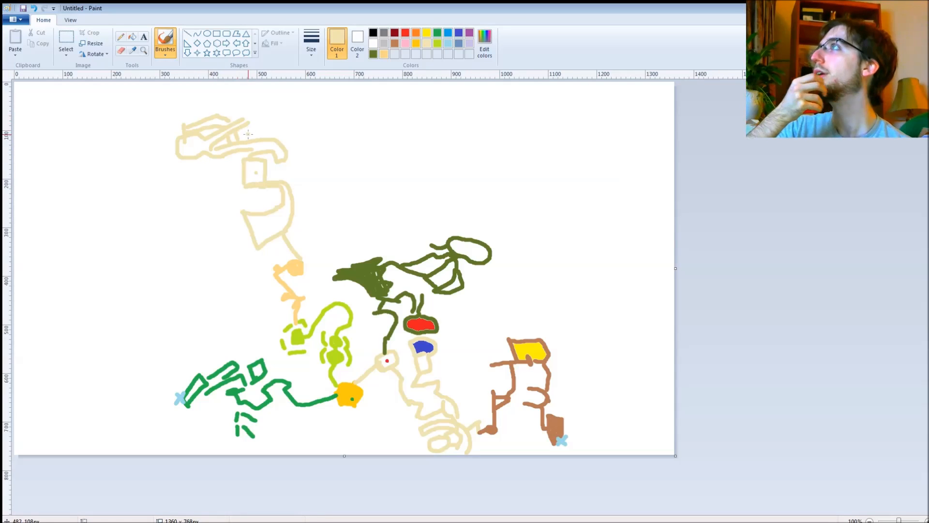
mouse_move(247, 137)
mouse_down()
mouse_move(241, 112)
mouse_move(219, 104)
mouse_move(193, 121)
mouse_up()
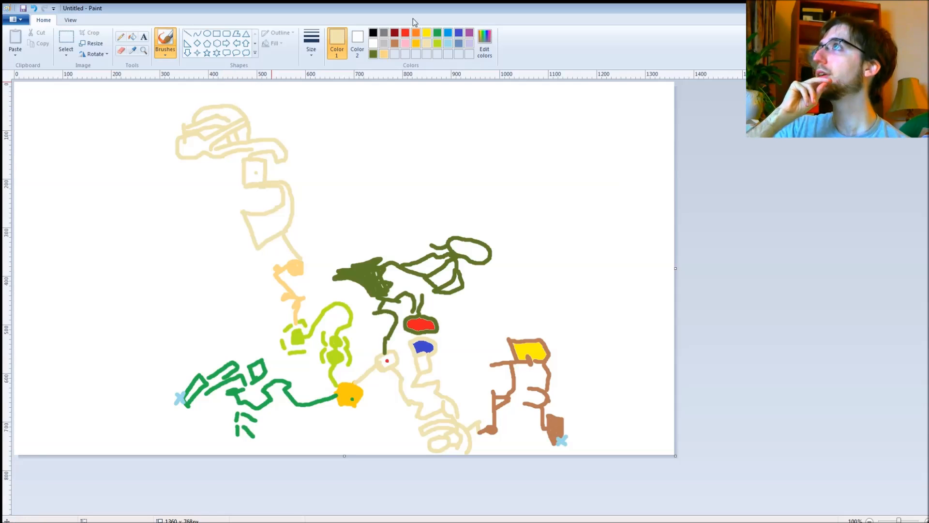
Step: Paint a small gold flame-shaped mark on top of the beige dome
click(415, 42)
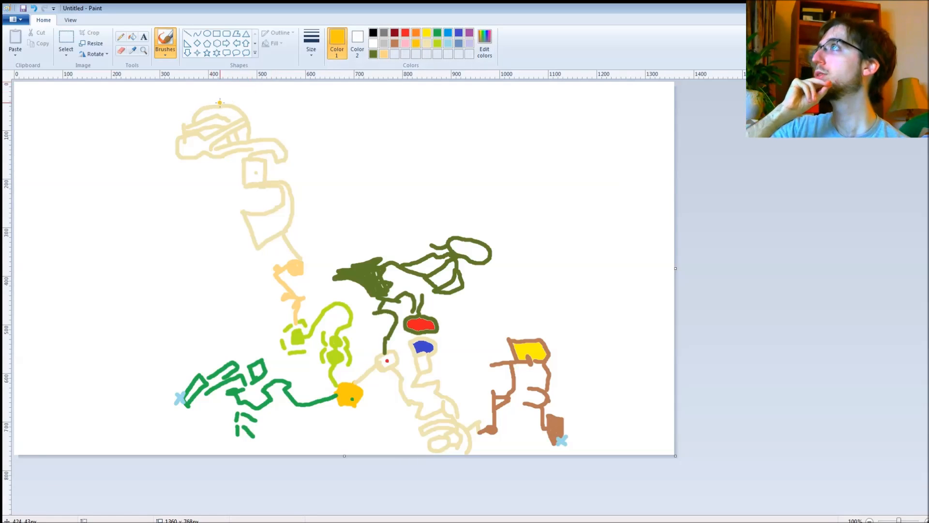
mouse_move(222, 102)
mouse_down()
mouse_move(214, 100)
mouse_move(226, 99)
mouse_move(222, 87)
mouse_move(221, 100)
mouse_up()
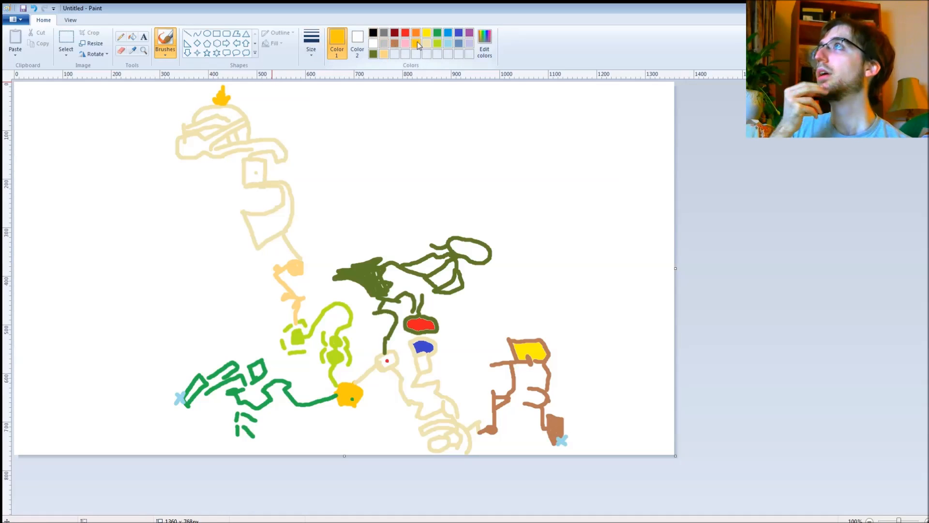
Step: Mix a custom yellowish olive painting colour with red 116, green 145 and blue 19
click(374, 54)
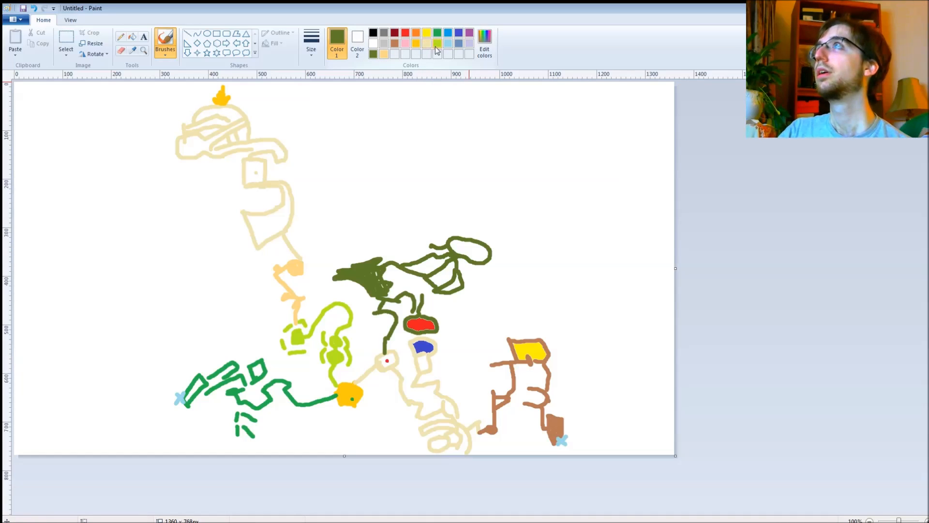
click(484, 41)
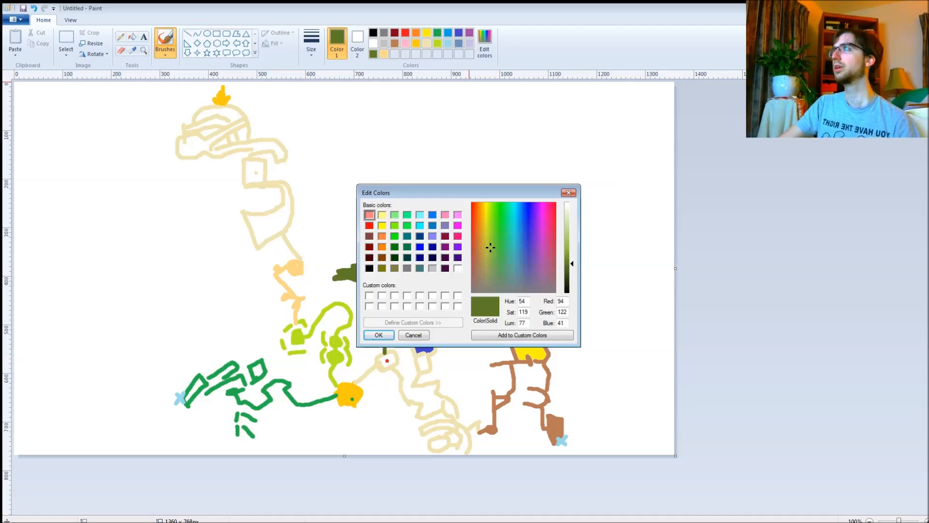
click(494, 233)
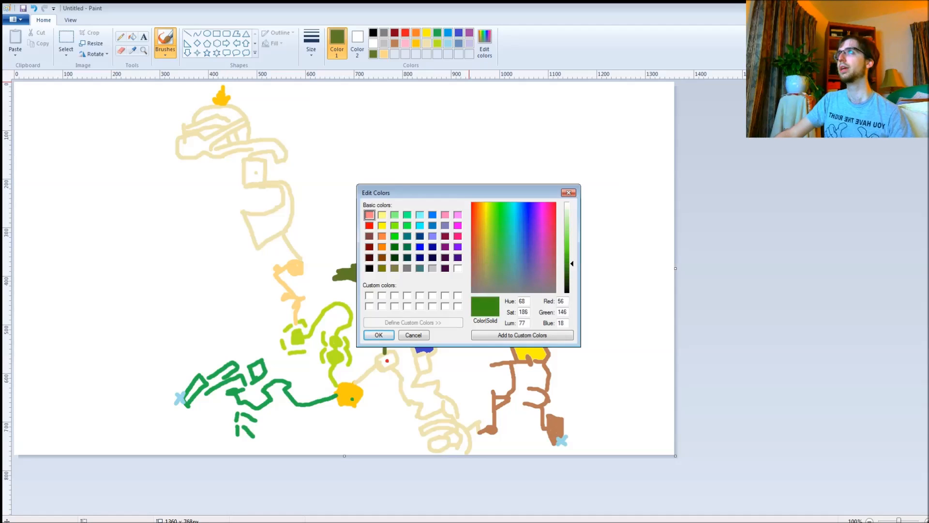
click(489, 224)
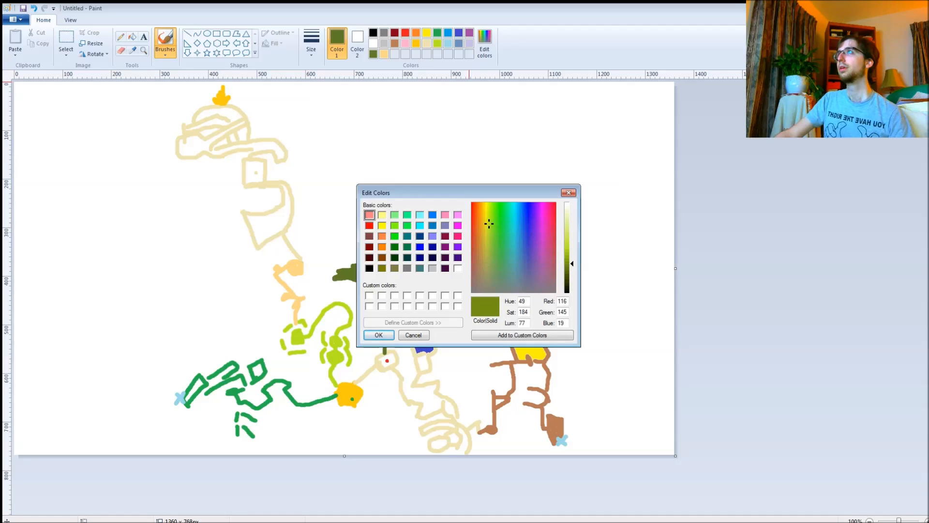
click(378, 335)
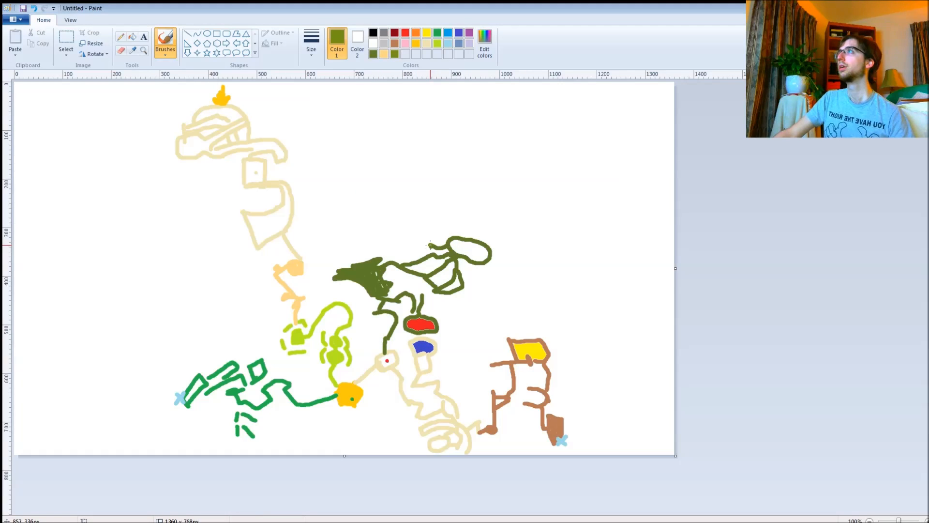
Step: Paint a yellowish olive path from the dark olive network's upper stub through a small blob to a dotted round room, side loops and an upward hook
drag(430, 246, 400, 233)
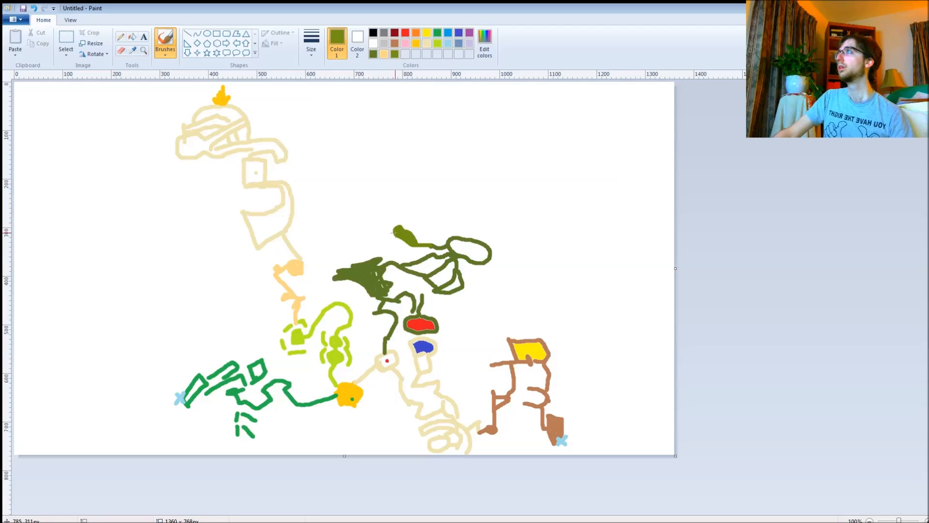
drag(393, 234, 382, 239)
click(424, 242)
mouse_move(382, 238)
mouse_down()
mouse_move(366, 235)
mouse_move(352, 248)
mouse_move(349, 226)
mouse_move(365, 233)
mouse_move(357, 235)
mouse_up()
click(348, 237)
mouse_move(343, 248)
mouse_down()
mouse_move(323, 235)
mouse_move(335, 238)
mouse_move(340, 221)
mouse_move(360, 228)
mouse_move(384, 220)
mouse_move(369, 203)
mouse_up()
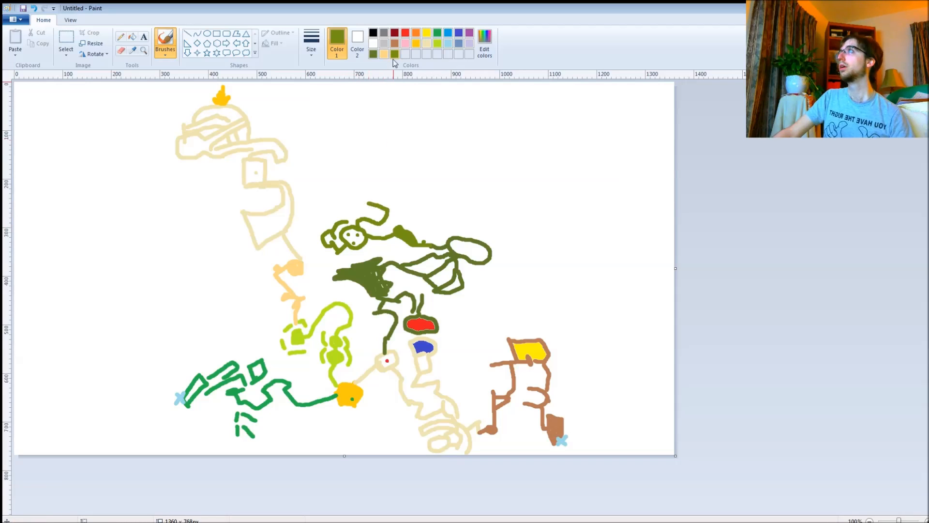
Step: Paint a small yellow sun with rays beside the olive hook, and add a short yellowish olive stub on top of the hook
click(416, 43)
mouse_move(344, 200)
mouse_down()
mouse_move(351, 207)
mouse_move(359, 196)
mouse_move(347, 201)
mouse_move(347, 186)
mouse_move(330, 192)
mouse_move(330, 212)
mouse_move(347, 219)
mouse_move(366, 200)
mouse_up()
click(395, 53)
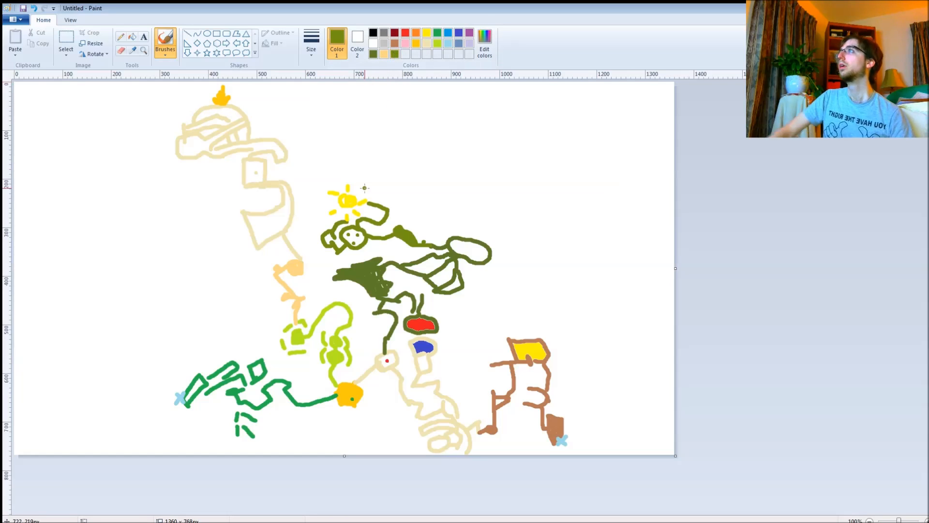
drag(378, 201, 377, 195)
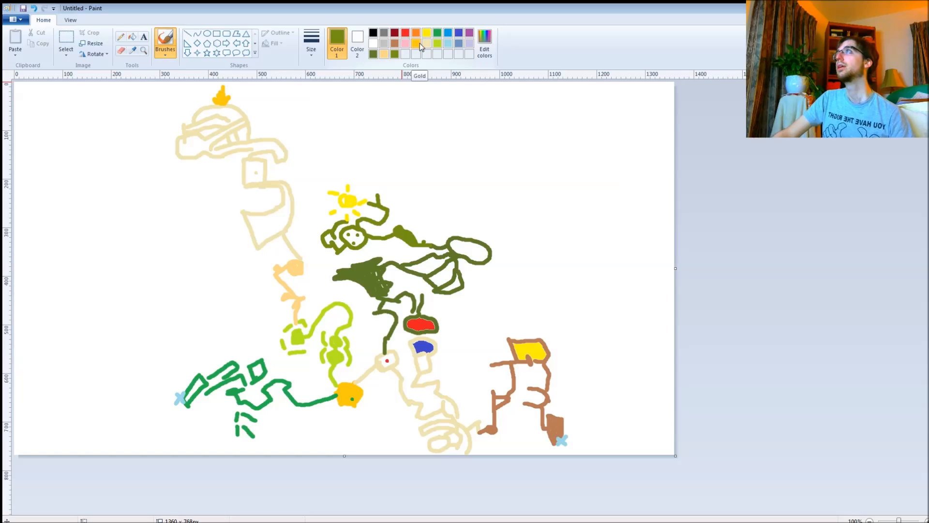
Step: Set a custom maroon colour (red 128, green 0, blue 64) and paint a path up from the olive hook through stacked boxes to a pointed room
click(484, 42)
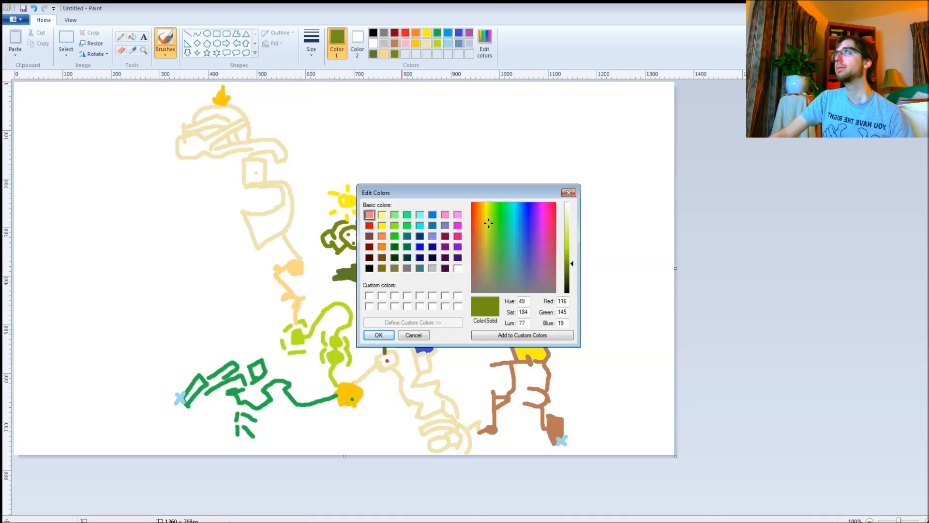
click(444, 236)
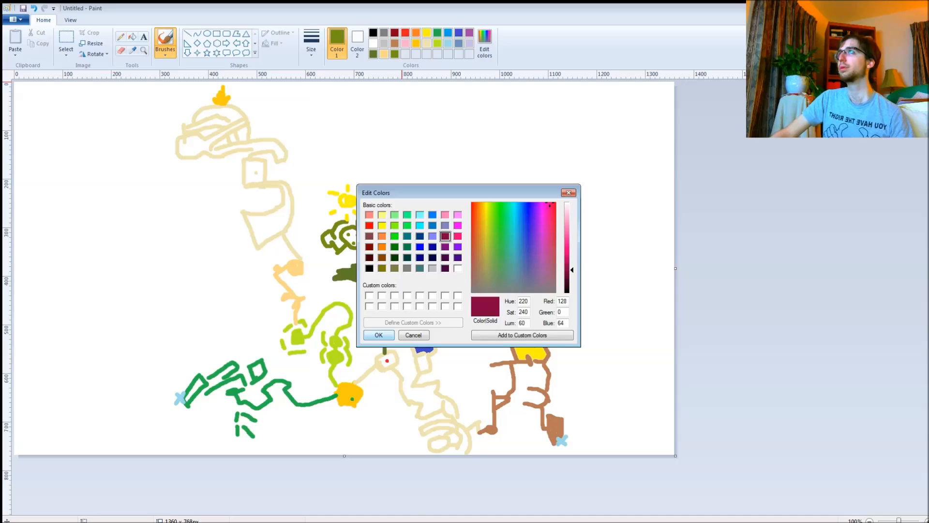
click(380, 335)
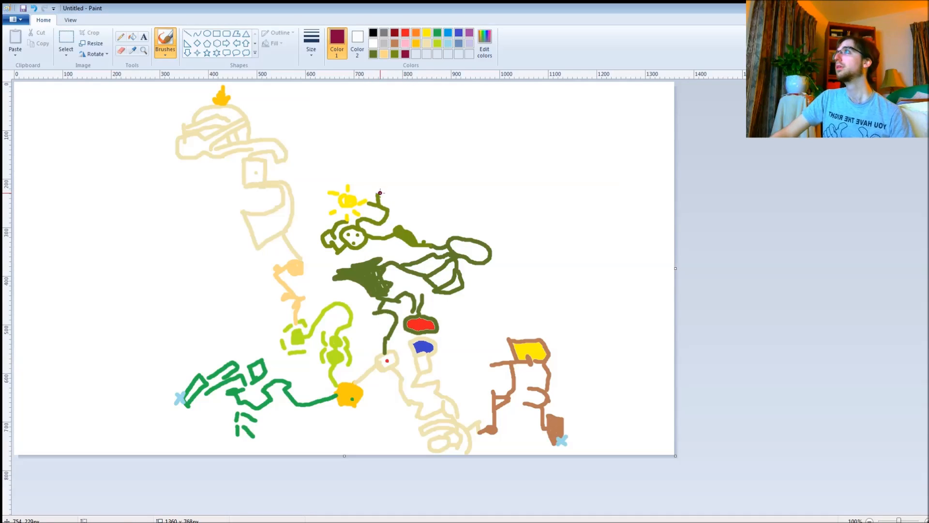
mouse_move(392, 207)
mouse_down()
mouse_move(376, 187)
mouse_move(385, 177)
mouse_move(385, 192)
mouse_move(388, 176)
mouse_move(400, 180)
mouse_move(400, 190)
mouse_move(378, 178)
mouse_move(377, 166)
mouse_move(403, 165)
mouse_move(378, 164)
mouse_move(372, 154)
mouse_move(398, 154)
mouse_move(401, 142)
mouse_move(371, 153)
mouse_move(402, 145)
mouse_move(369, 156)
mouse_move(368, 146)
mouse_up()
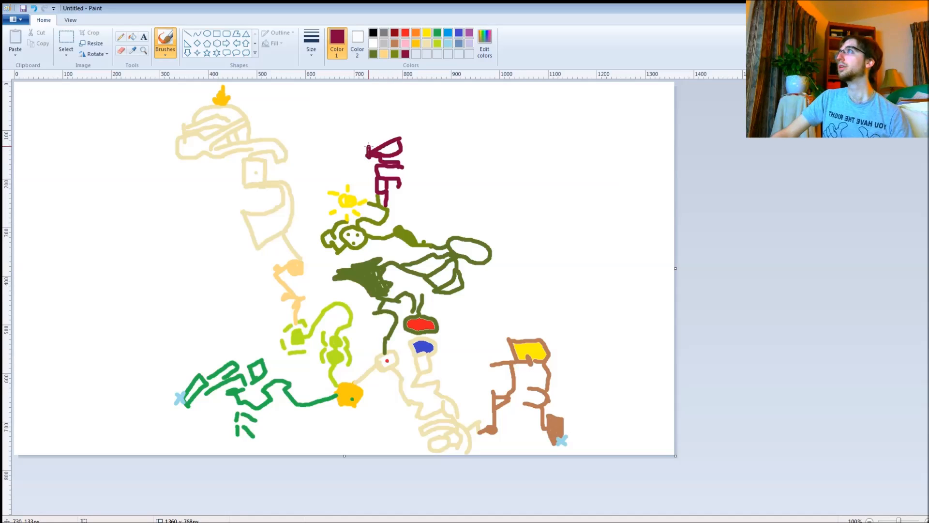
Step: Extend the maroon path from the pointed room into a comb-like area with upright bars, enclosed by a curved outer band
mouse_move(368, 146)
mouse_down()
mouse_move(361, 172)
mouse_move(328, 172)
mouse_up()
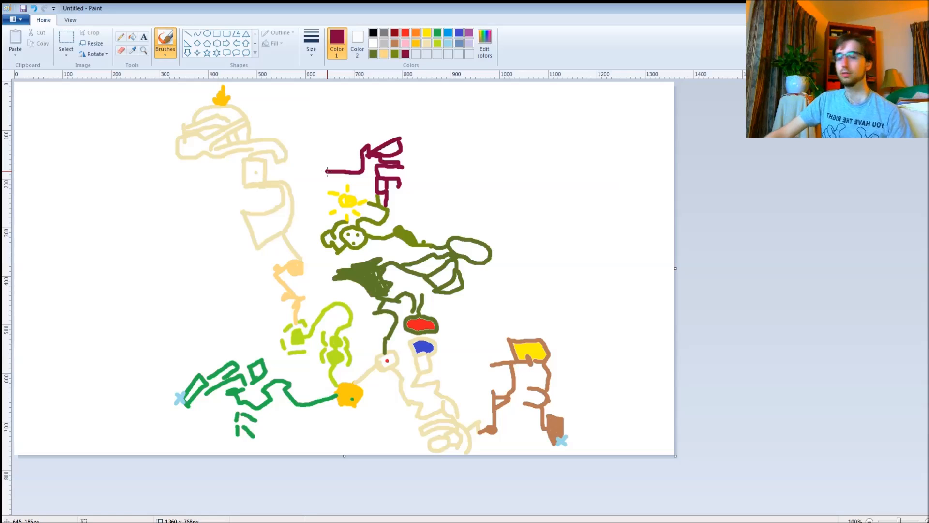
mouse_move(359, 163)
mouse_down()
mouse_move(339, 166)
mouse_move(346, 142)
mouse_up()
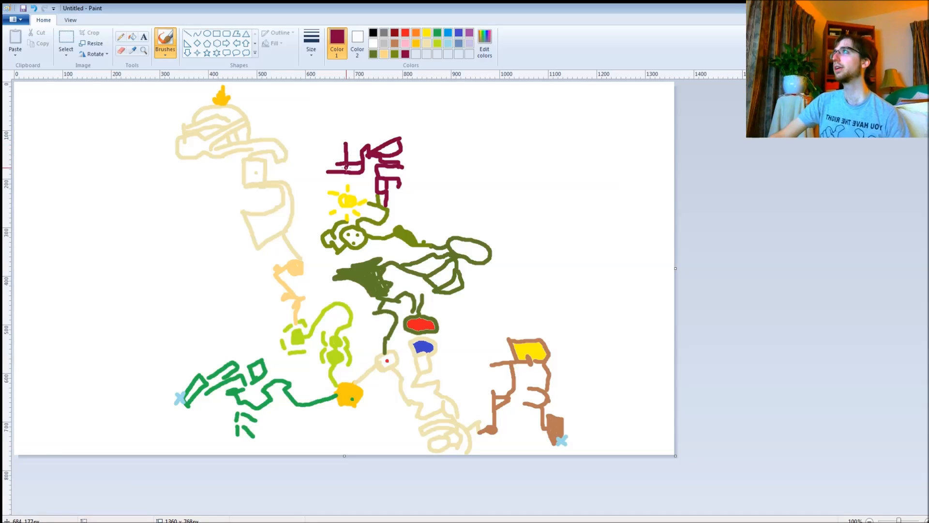
drag(327, 171, 329, 145)
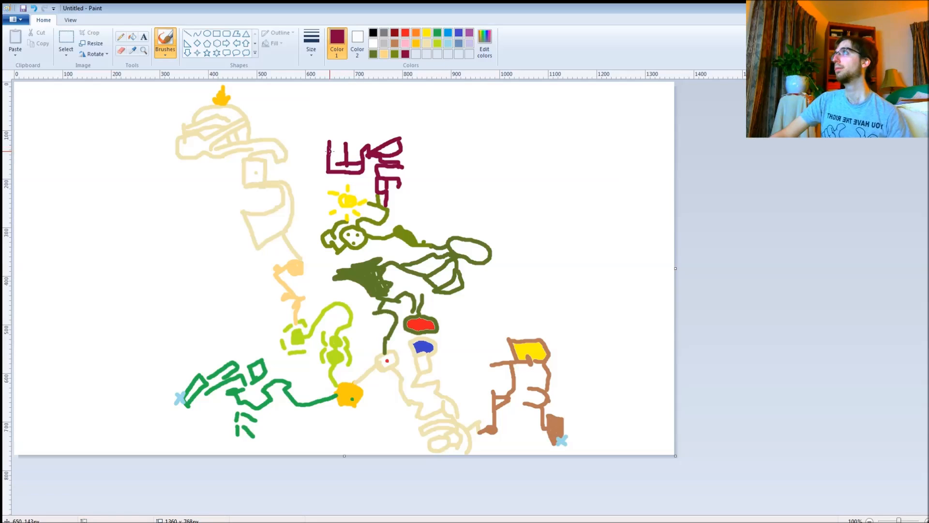
mouse_move(335, 151)
mouse_down()
mouse_move(335, 137)
mouse_move(339, 163)
mouse_up()
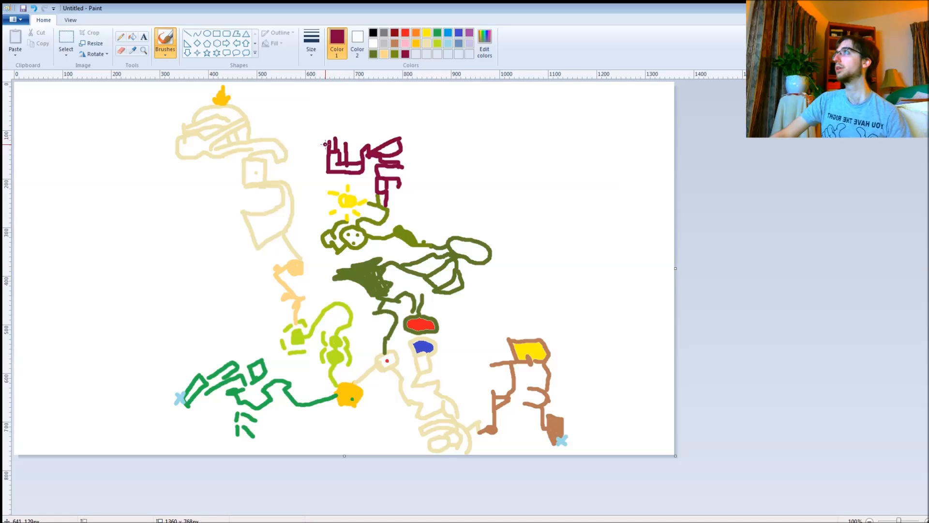
mouse_move(327, 143)
mouse_down()
mouse_move(318, 176)
mouse_move(351, 177)
mouse_up()
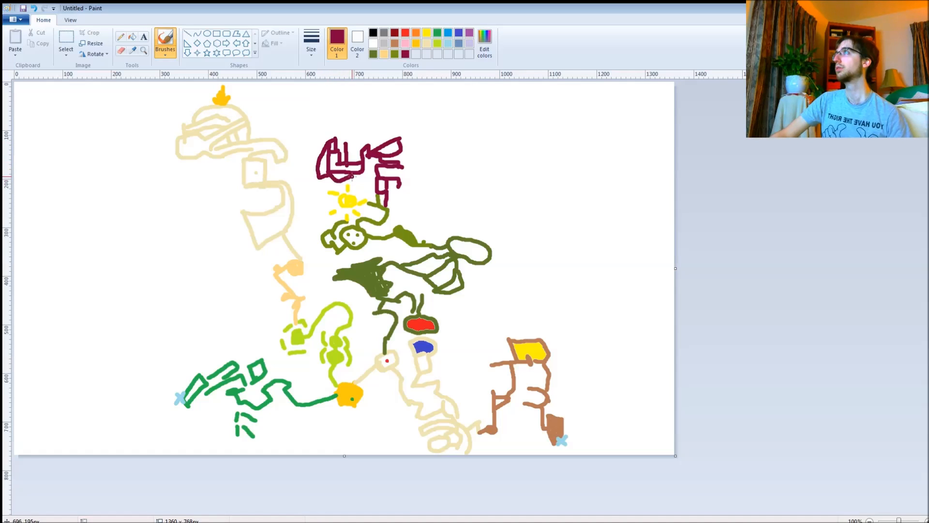
Step: Add maroon dots and a taller upright bar to the comb-like area, and paint a large open circle above it
click(352, 135)
drag(344, 150, 343, 125)
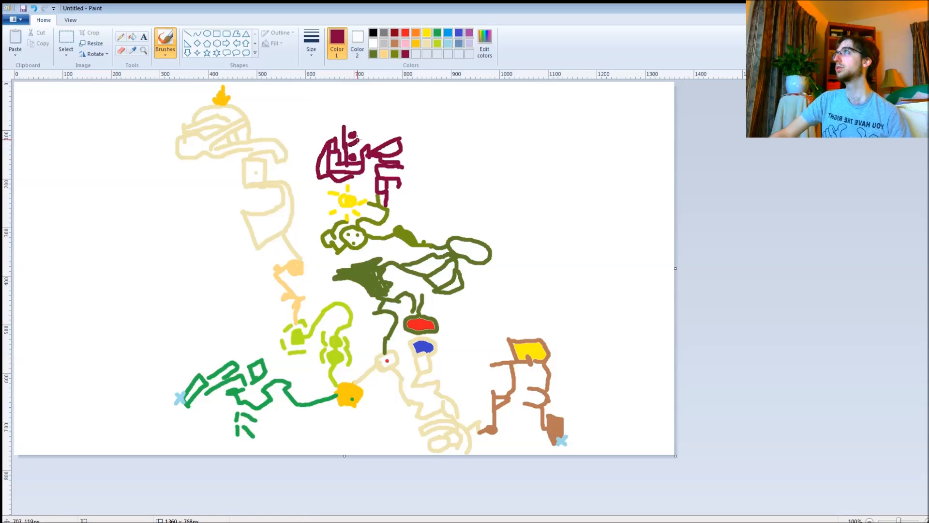
mouse_move(363, 134)
mouse_down()
mouse_move(359, 117)
mouse_move(380, 106)
mouse_move(396, 120)
mouse_move(377, 139)
mouse_move(362, 125)
mouse_up()
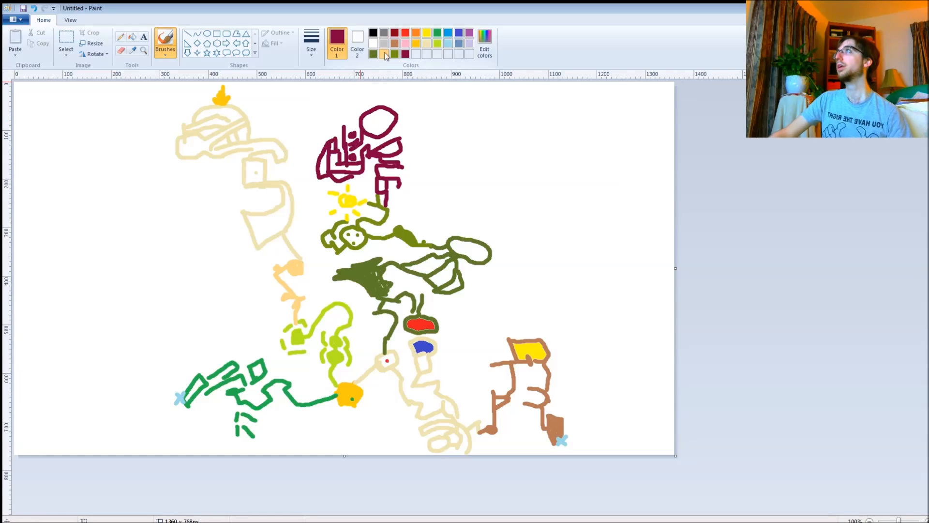
Step: Mark the inside of the large maroon circle with one orange dot and one green dot
click(416, 34)
click(367, 125)
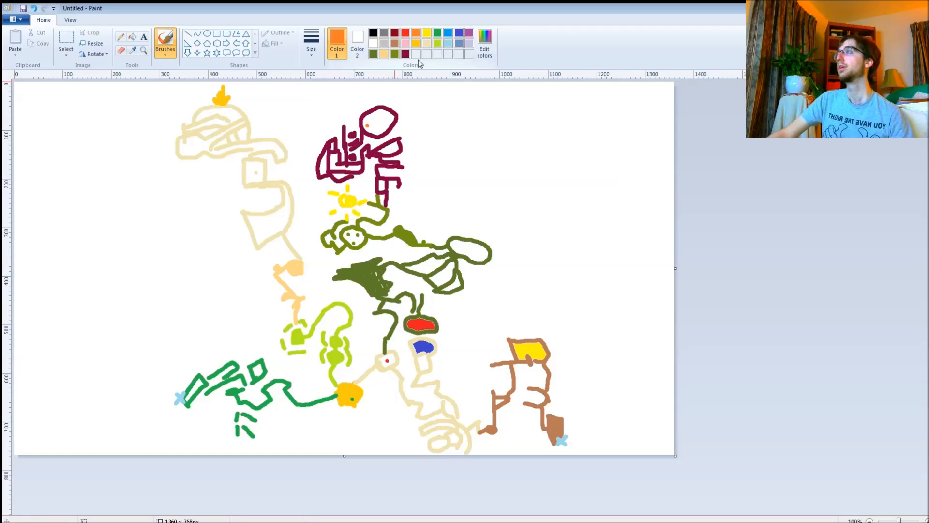
click(437, 33)
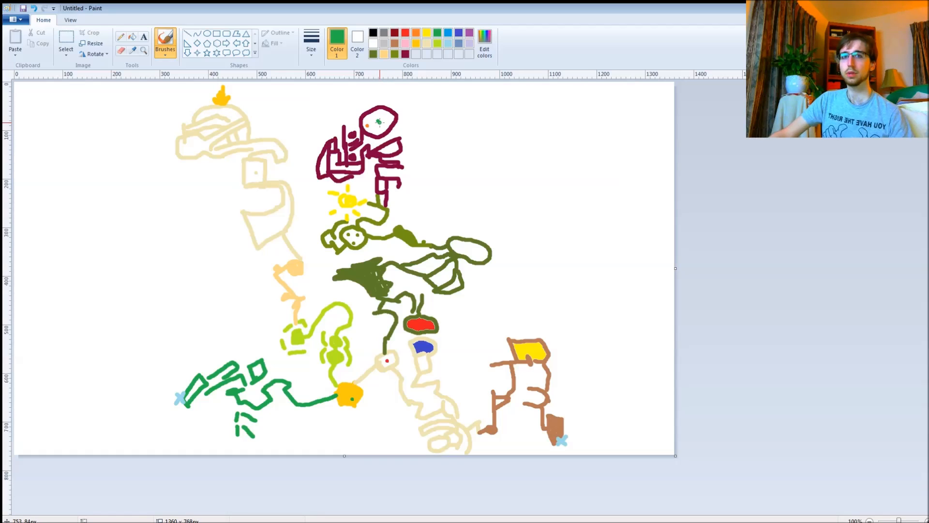
Step: Paint an orange path from the maroon circle down to a solid blob, with a forked branch ending in a light grey spot
click(417, 33)
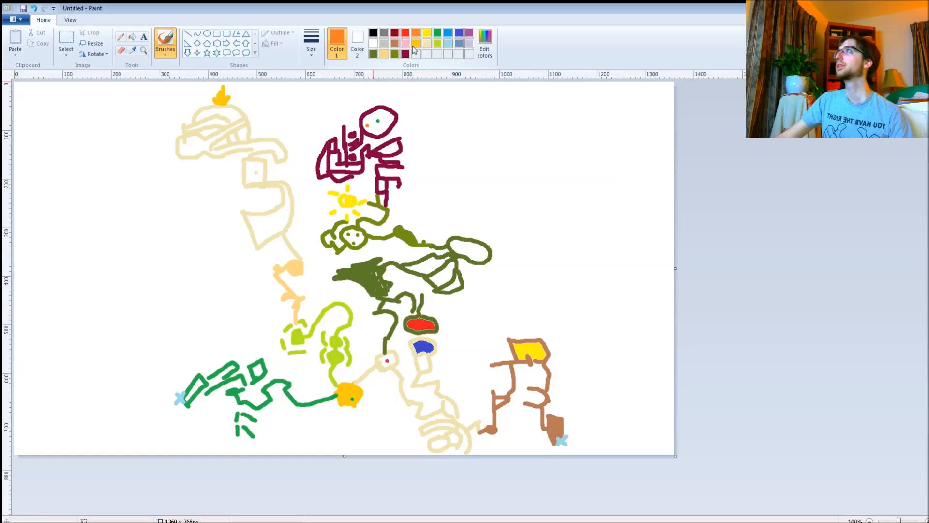
mouse_move(397, 124)
mouse_down()
mouse_move(411, 127)
mouse_move(414, 146)
mouse_move(415, 216)
mouse_move(410, 206)
mouse_up()
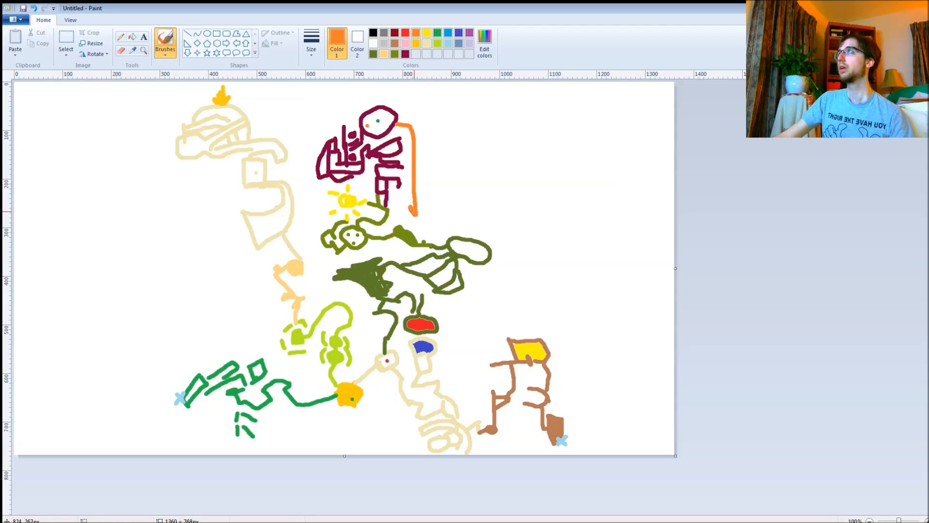
mouse_move(417, 214)
mouse_down()
mouse_move(419, 204)
mouse_move(429, 205)
mouse_move(420, 220)
mouse_move(411, 215)
mouse_move(426, 210)
mouse_up()
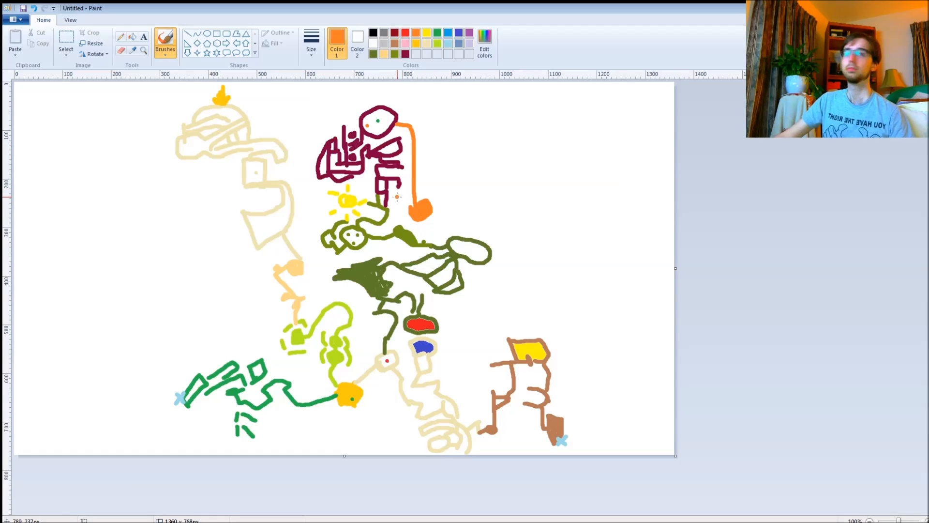
mouse_move(429, 207)
mouse_down()
mouse_move(455, 198)
mouse_move(458, 213)
mouse_up()
click(382, 44)
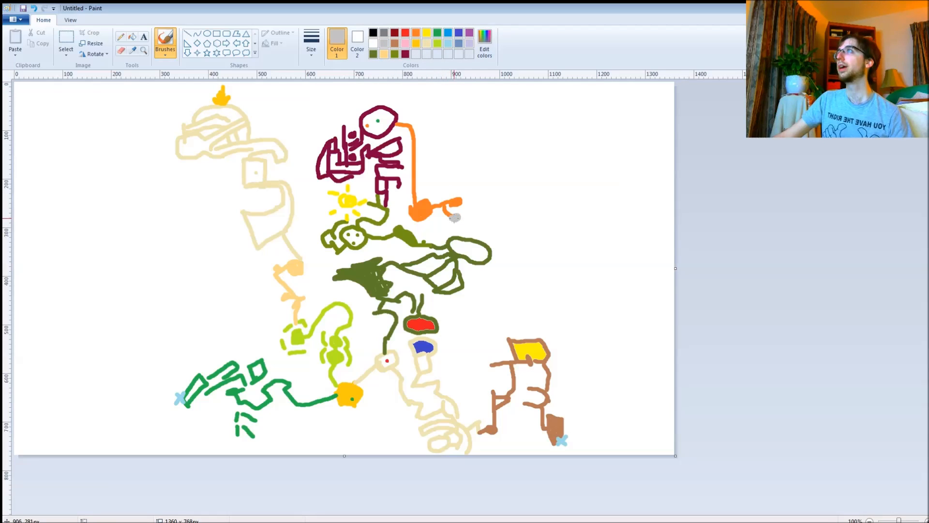
Step: Continue in orange from the fork through a small loop and an upward zigzag to two linked rounded rooms with an outer band
click(416, 32)
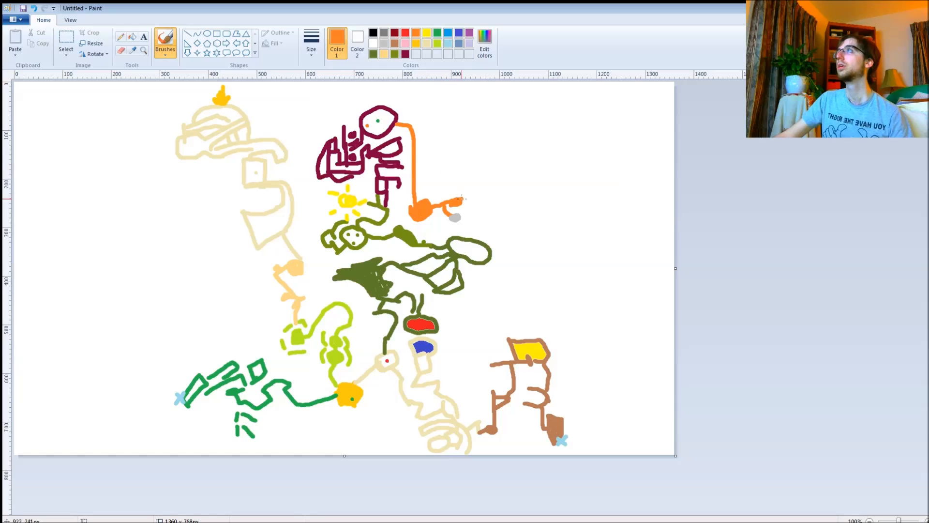
mouse_move(462, 203)
mouse_down()
mouse_move(450, 215)
mouse_move(475, 202)
mouse_up()
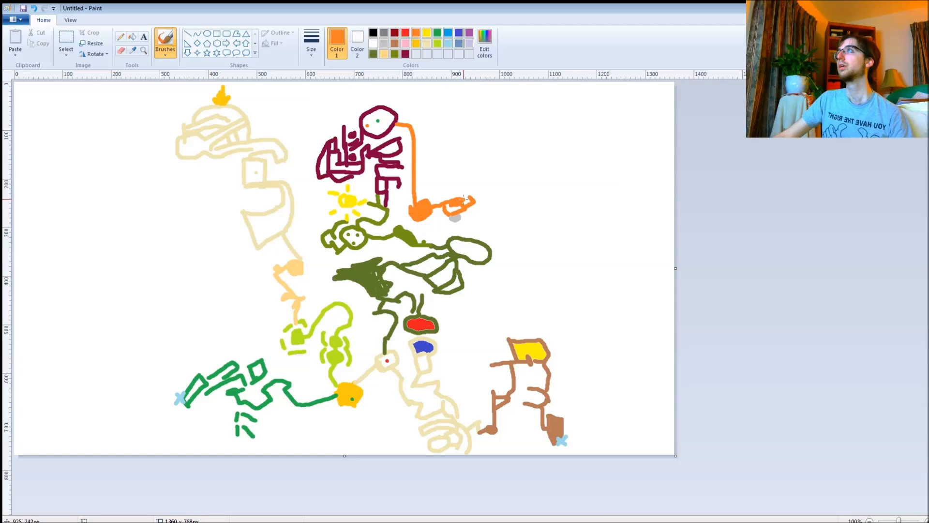
mouse_move(467, 194)
mouse_down()
mouse_move(462, 172)
mouse_move(482, 160)
mouse_move(463, 166)
mouse_move(480, 151)
mouse_move(472, 171)
mouse_move(484, 175)
mouse_move(492, 164)
mouse_move(478, 170)
mouse_move(499, 177)
mouse_move(497, 157)
mouse_move(501, 174)
mouse_move(516, 172)
mouse_move(509, 155)
mouse_move(494, 180)
mouse_move(509, 187)
mouse_move(528, 154)
mouse_move(522, 165)
mouse_move(533, 173)
mouse_move(539, 157)
mouse_move(530, 153)
mouse_up()
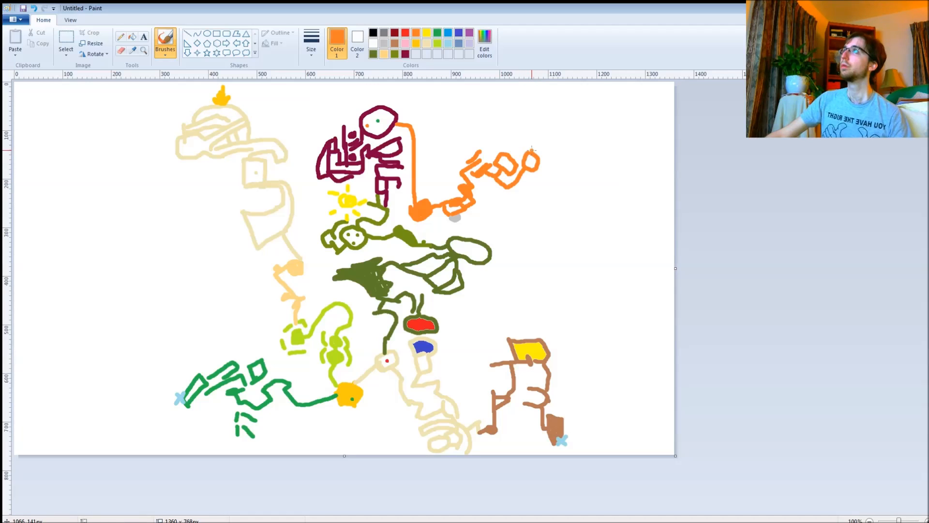
mouse_move(509, 155)
mouse_down()
mouse_move(518, 145)
mouse_move(523, 152)
mouse_up()
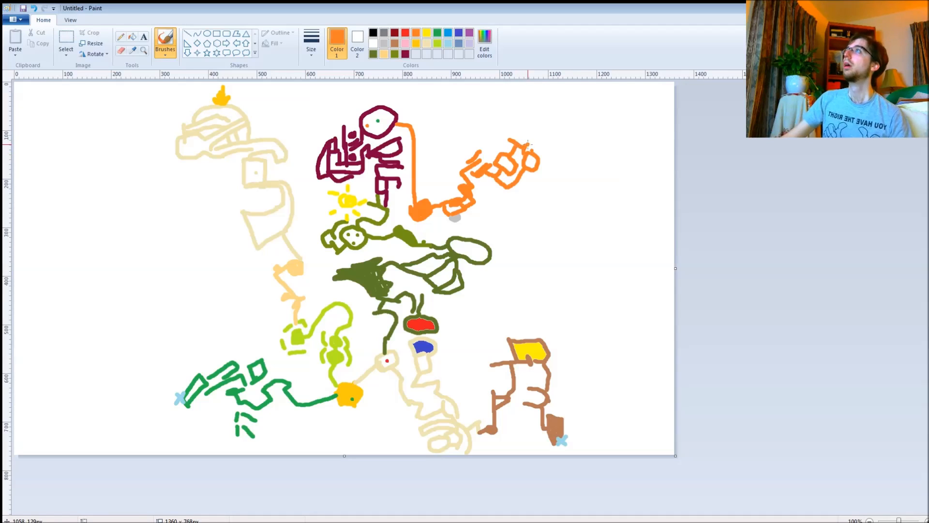
mouse_move(527, 144)
mouse_down()
mouse_move(540, 161)
mouse_move(522, 154)
mouse_up()
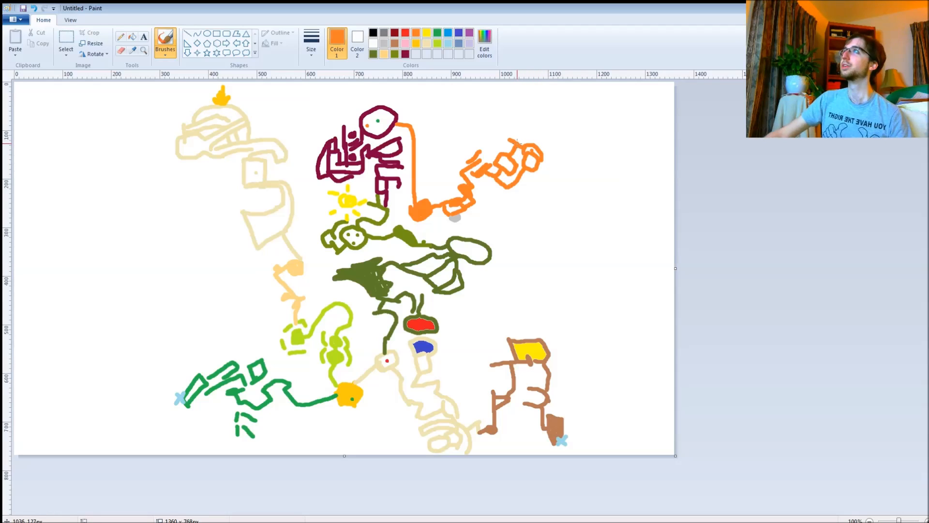
Step: Extend the orange area upward with a diagonal strip, short crossbars and a dotted square room at its far end
mouse_move(511, 141)
mouse_down()
mouse_move(489, 123)
mouse_move(487, 156)
mouse_up()
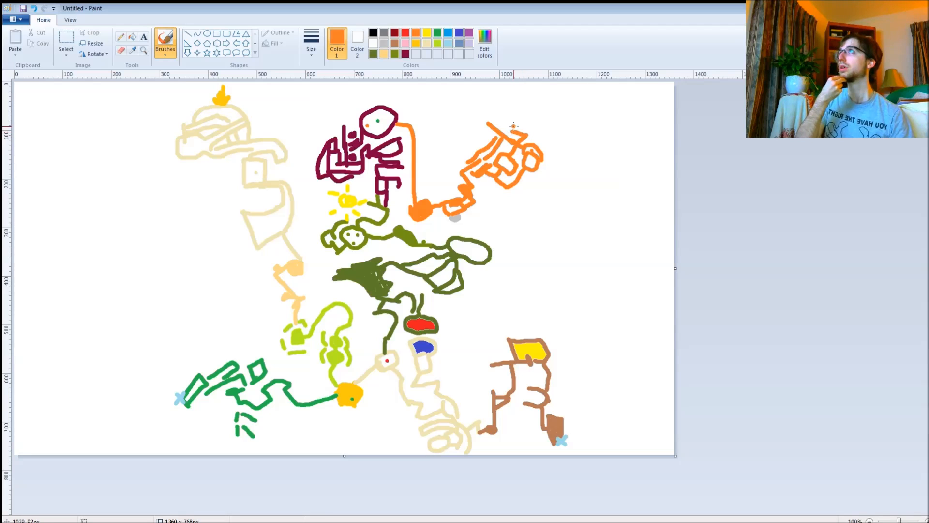
mouse_move(513, 122)
mouse_down()
mouse_move(504, 115)
mouse_move(514, 131)
mouse_move(507, 126)
mouse_up()
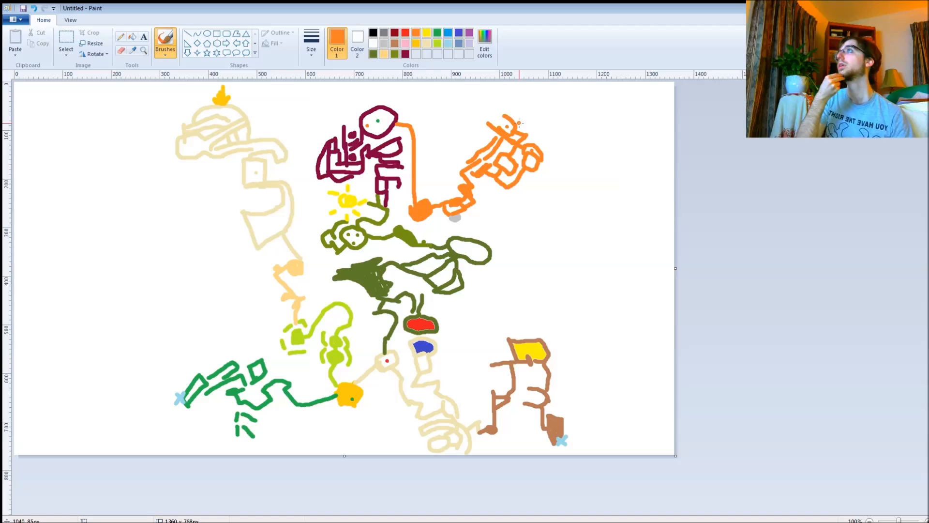
mouse_move(524, 132)
mouse_down()
mouse_move(519, 110)
mouse_move(526, 122)
mouse_up()
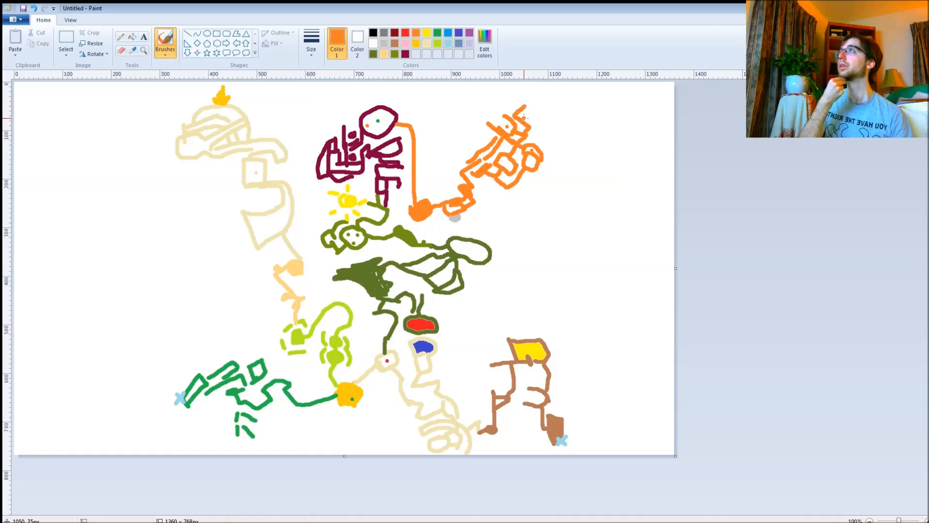
mouse_move(524, 117)
mouse_down()
mouse_move(543, 101)
mouse_move(558, 112)
mouse_move(544, 128)
mouse_move(526, 123)
mouse_up()
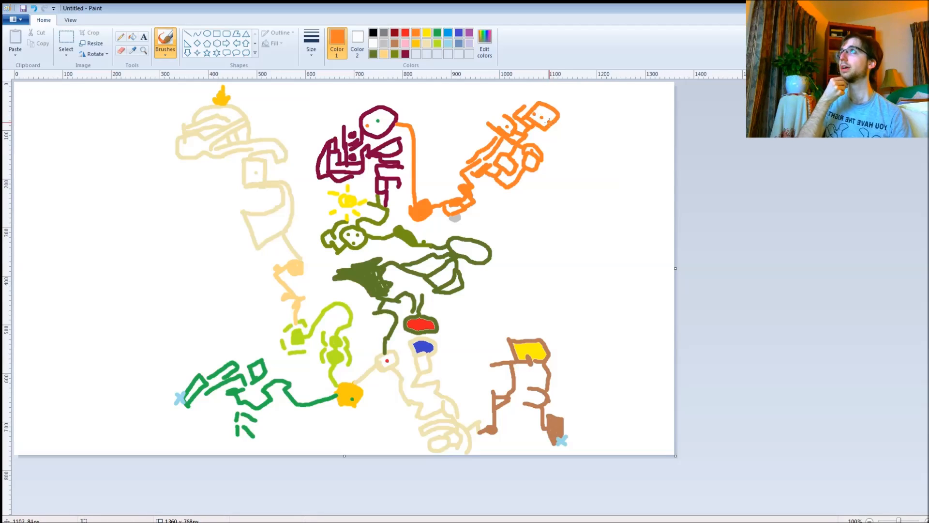
Step: Trail an orange path from the dotted square room down to a small blob, and paint a gold flame beside its end
mouse_move(549, 127)
mouse_down()
mouse_move(567, 139)
mouse_move(550, 175)
mouse_move(561, 172)
mouse_move(560, 184)
mouse_move(553, 177)
mouse_up()
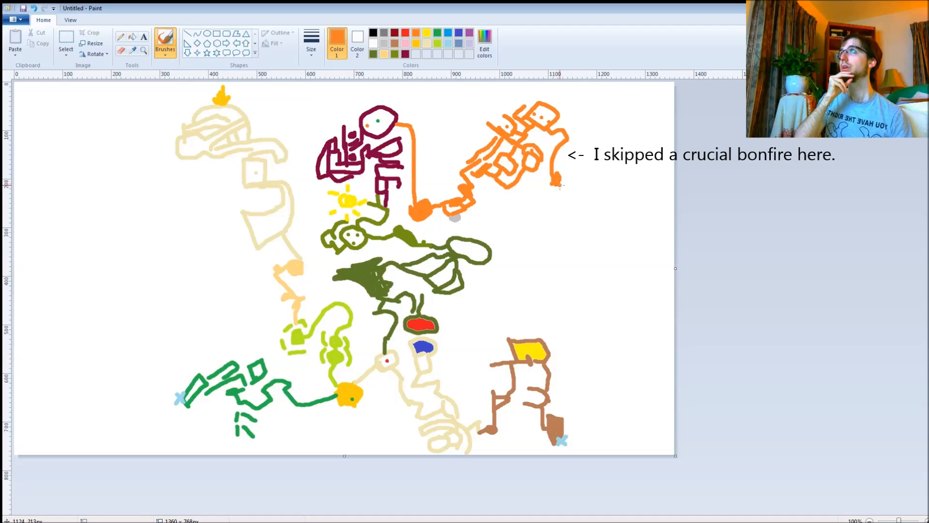
click(416, 43)
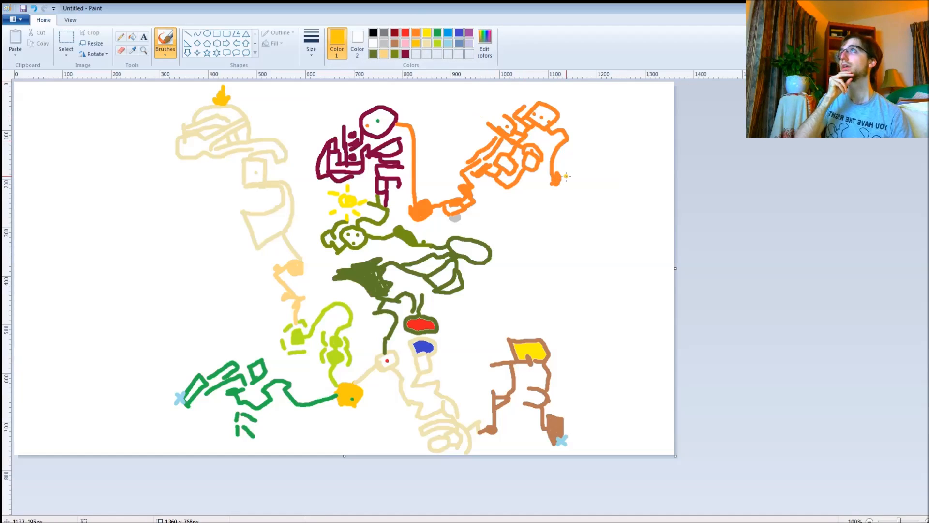
mouse_move(570, 182)
mouse_down()
mouse_move(576, 160)
mouse_move(581, 180)
mouse_up()
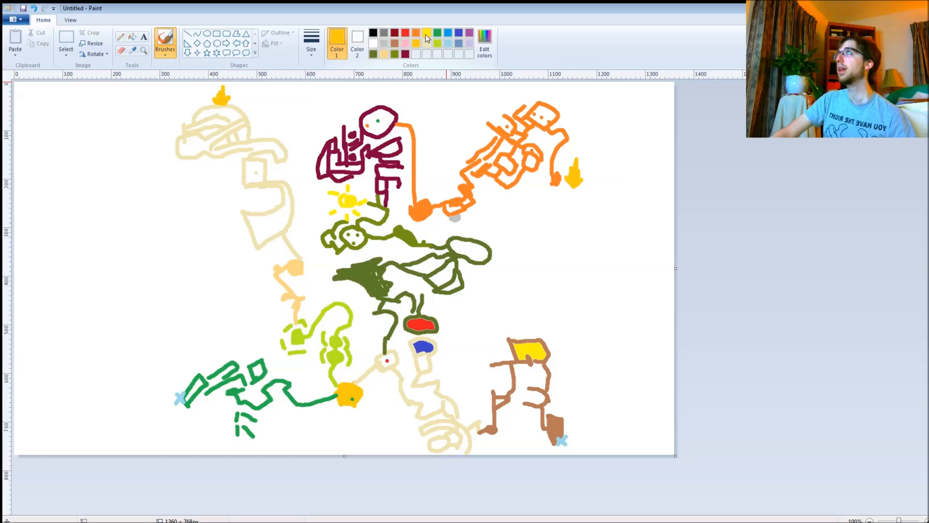
Step: Mark the inside of the central gold blob with a short vertical row of brown dots
click(394, 44)
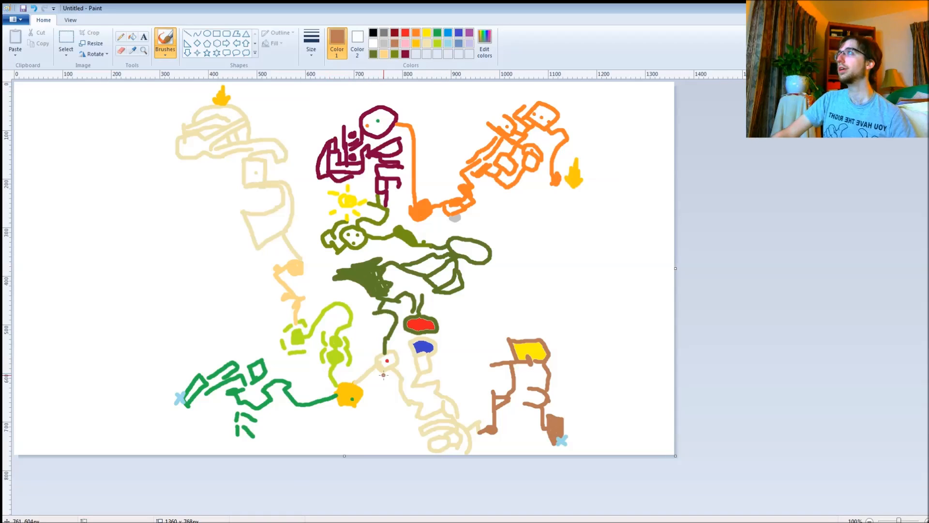
click(385, 372)
click(386, 379)
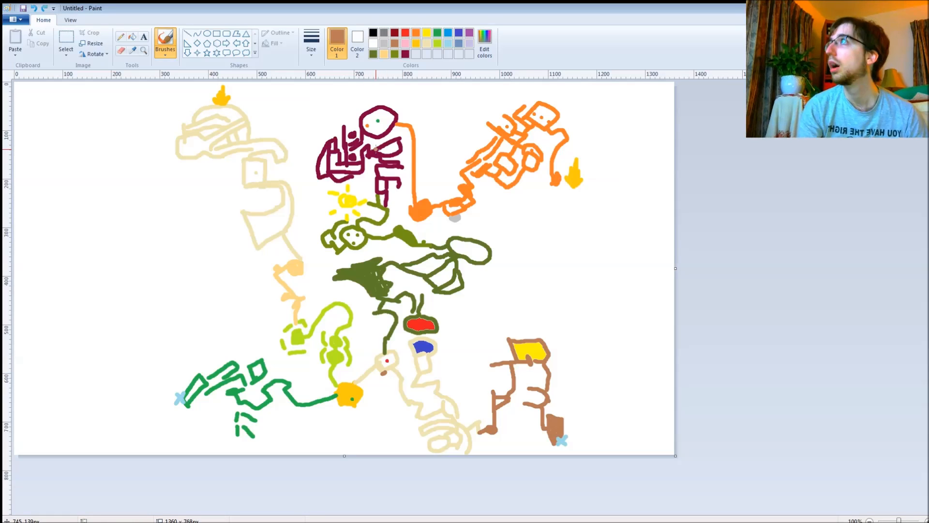
click(347, 391)
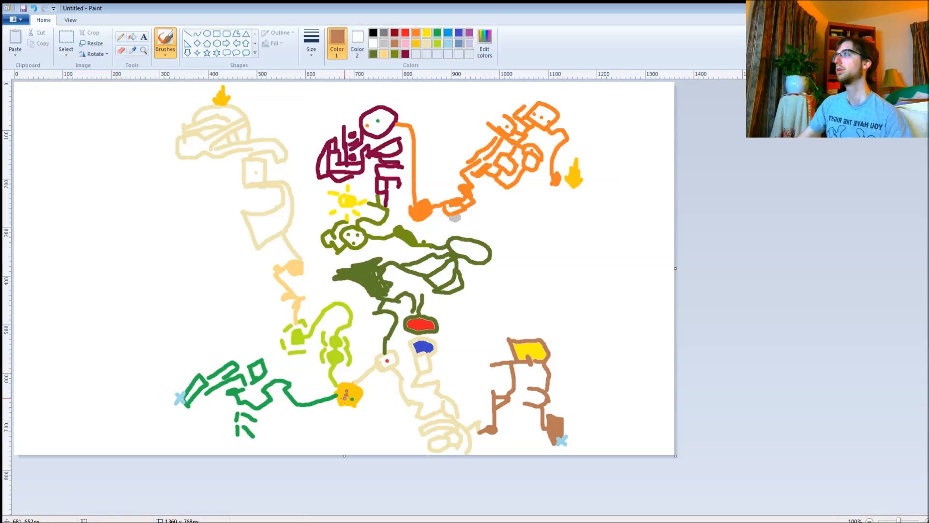
Step: Paint a small brown patch just below the gold blob, with crossed dark grey zigzag strokes beneath it
drag(345, 409, 352, 416)
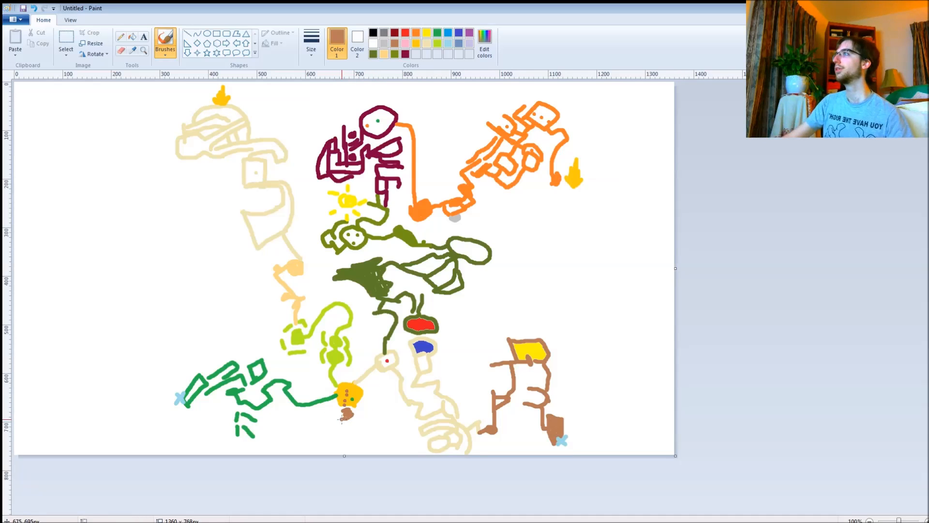
drag(343, 418, 337, 421)
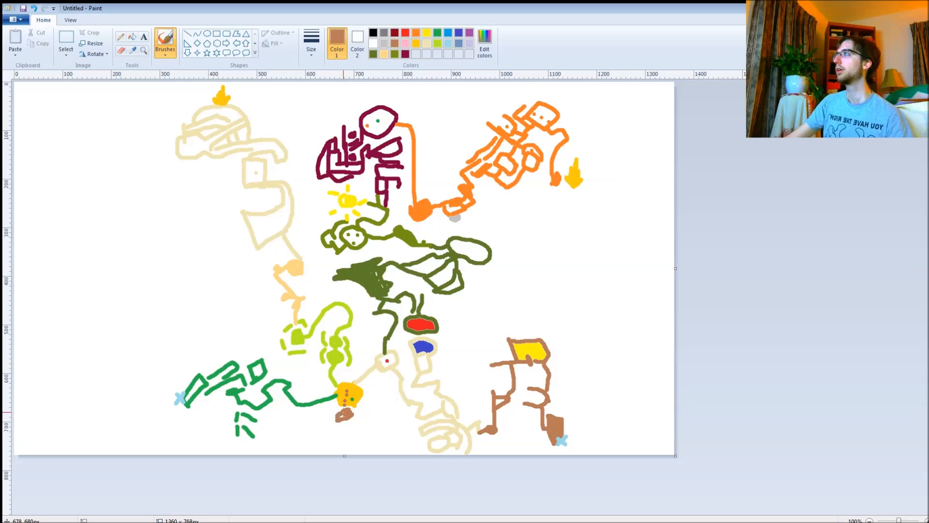
drag(339, 419, 336, 424)
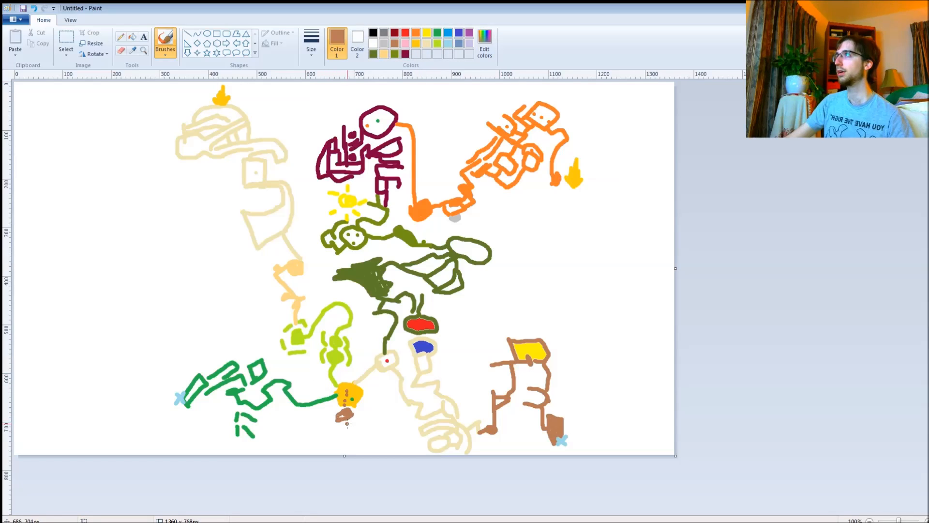
click(384, 32)
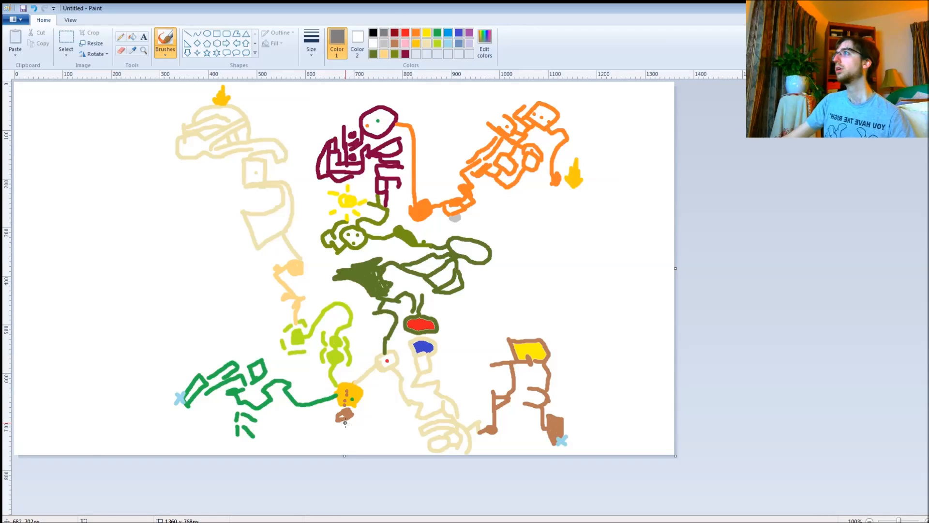
mouse_move(345, 426)
mouse_down()
mouse_move(337, 436)
mouse_move(358, 421)
mouse_move(353, 430)
mouse_move(364, 429)
mouse_move(334, 438)
mouse_move(361, 432)
mouse_up()
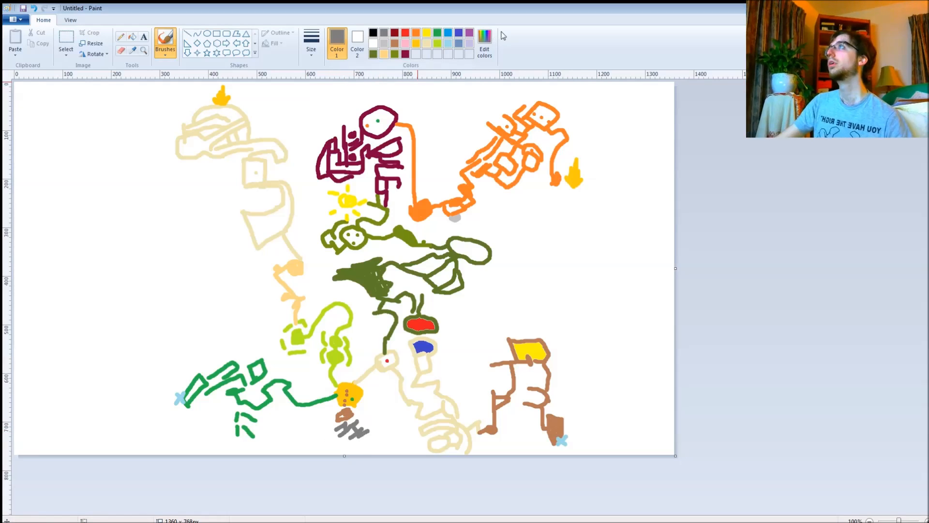
Step: Add a very dark green colour, paint a path leading left from the grey strokes to a filled blob, and top the blob with a gold flame
click(485, 48)
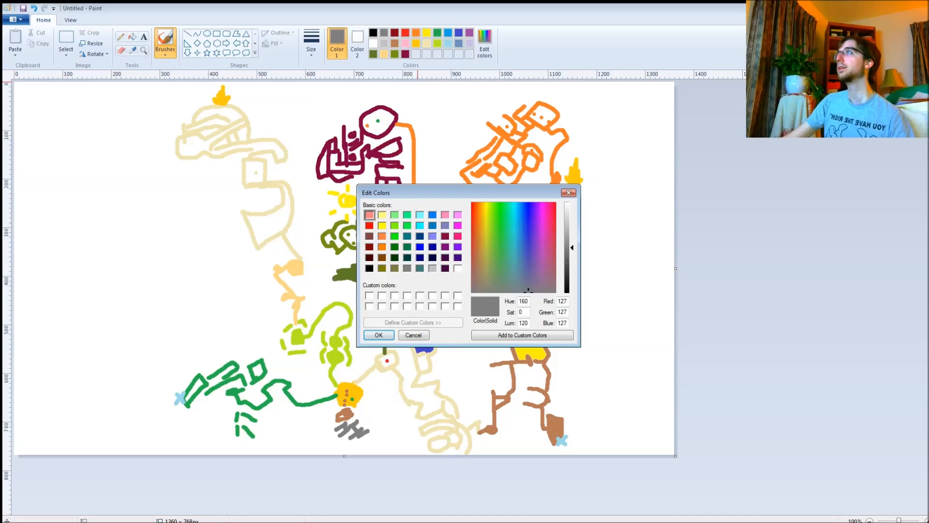
click(395, 258)
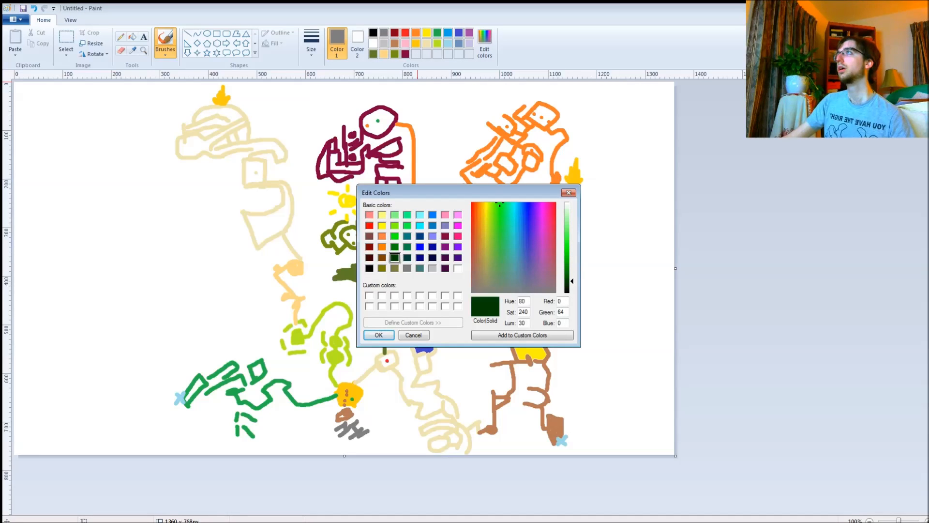
click(379, 335)
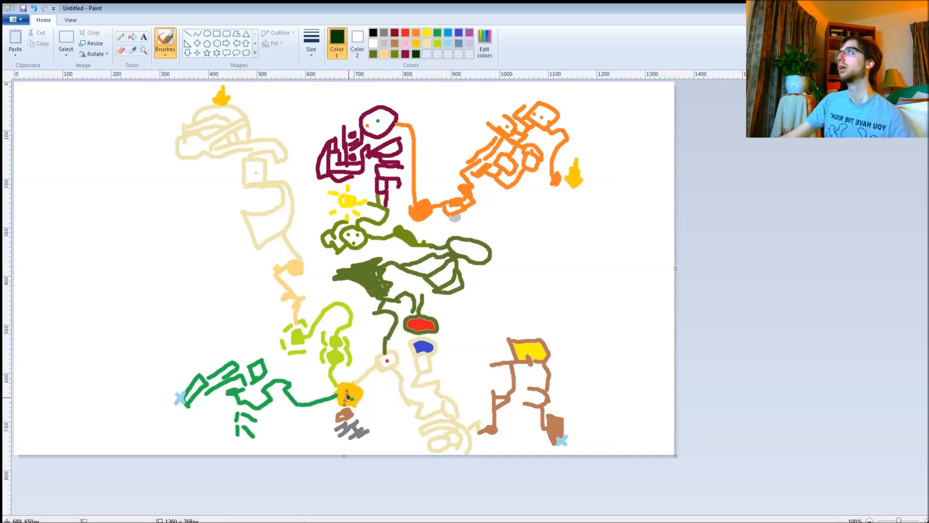
mouse_move(361, 440)
mouse_down()
mouse_move(325, 446)
mouse_move(320, 433)
mouse_move(300, 430)
mouse_move(284, 443)
mouse_move(317, 448)
mouse_move(313, 431)
mouse_move(285, 438)
mouse_up()
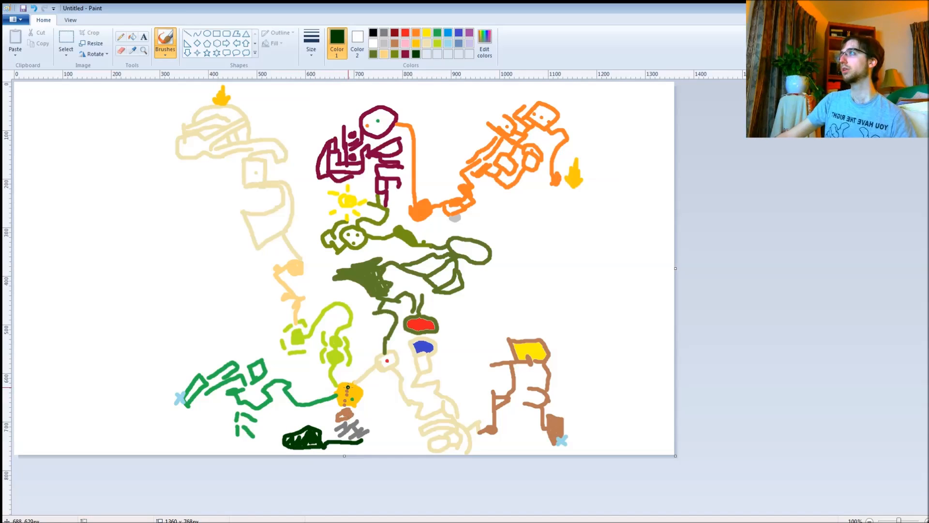
click(416, 43)
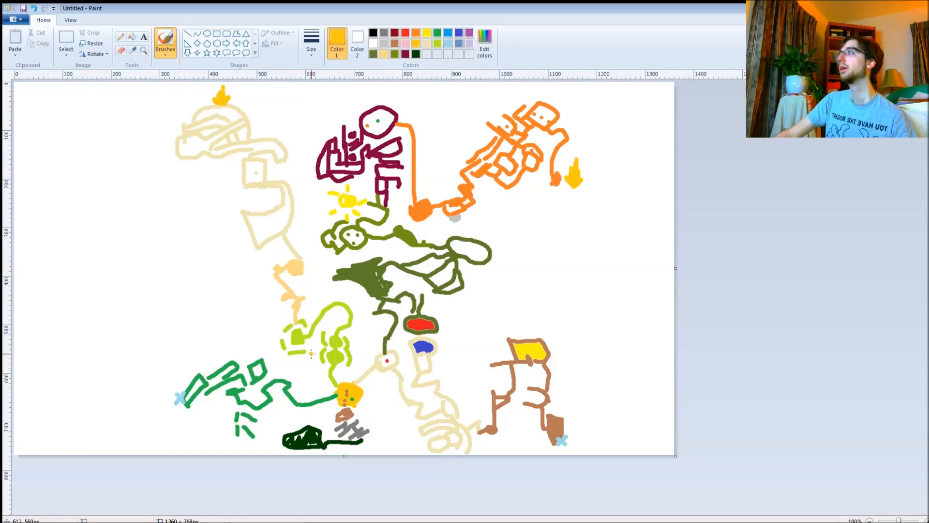
mouse_move(300, 438)
mouse_down()
mouse_move(303, 418)
mouse_move(303, 436)
mouse_up()
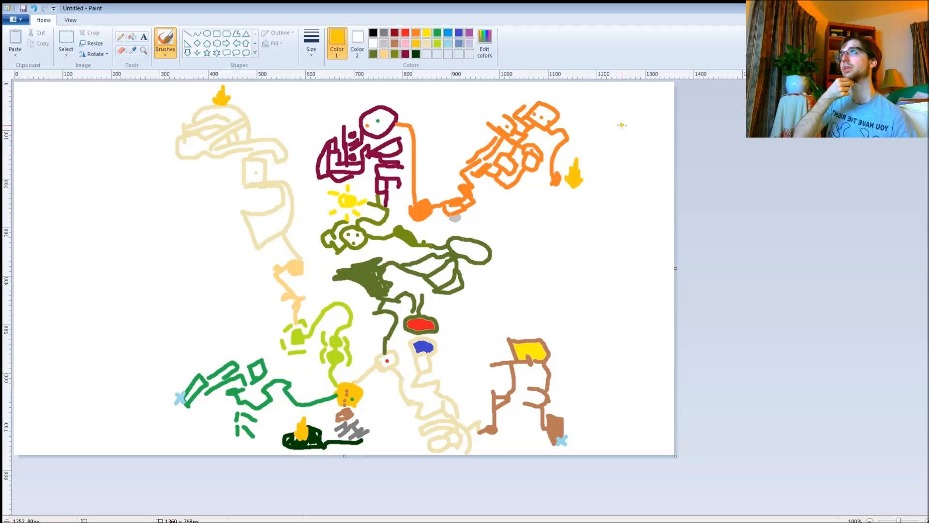
Step: Draw a light-blue cross right of the brown area, with an angular path rising from it around a small square
click(448, 43)
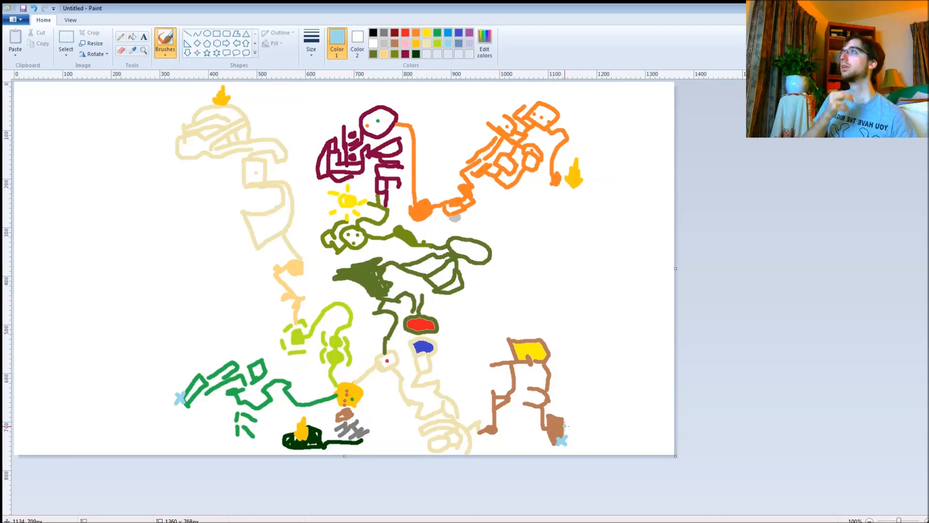
mouse_move(616, 435)
mouse_down()
mouse_move(627, 428)
mouse_move(627, 437)
mouse_up()
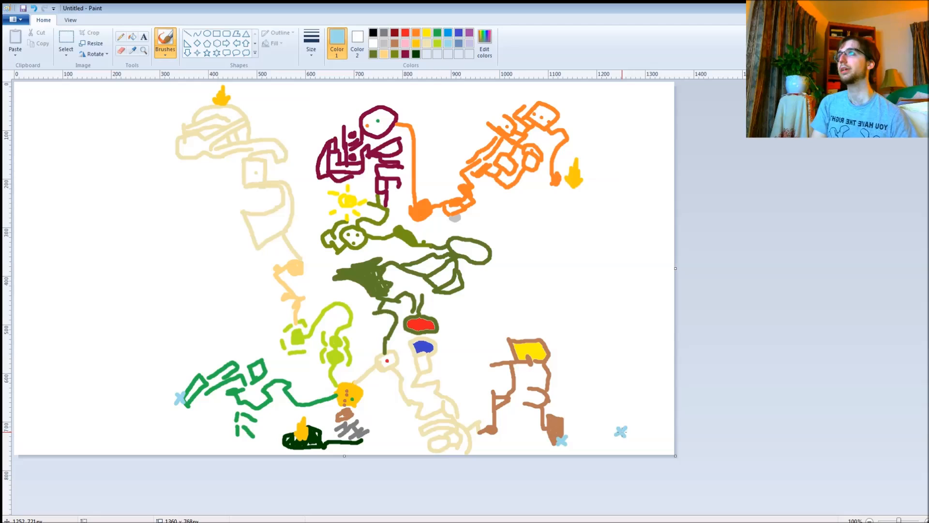
mouse_move(621, 424)
mouse_down()
mouse_move(601, 423)
mouse_move(598, 405)
mouse_move(619, 409)
mouse_up()
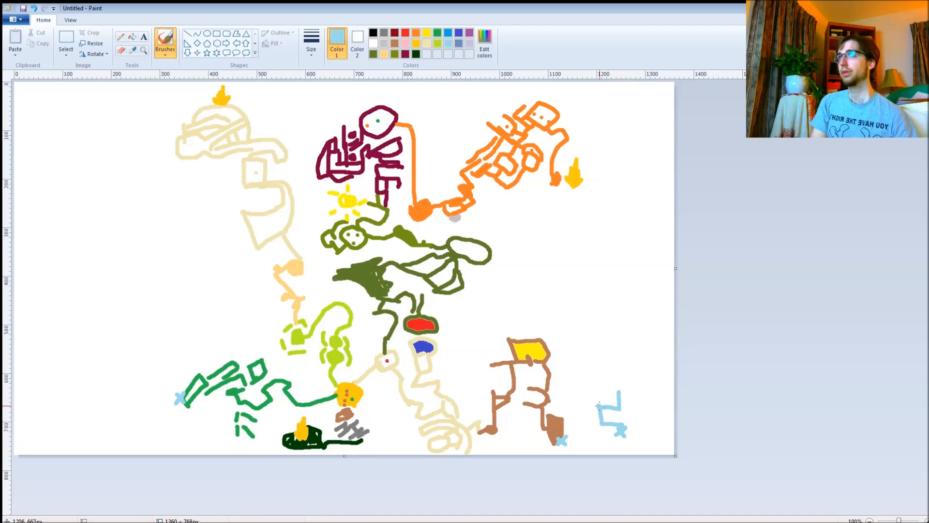
mouse_move(599, 397)
mouse_down()
mouse_move(606, 387)
mouse_move(606, 398)
mouse_up()
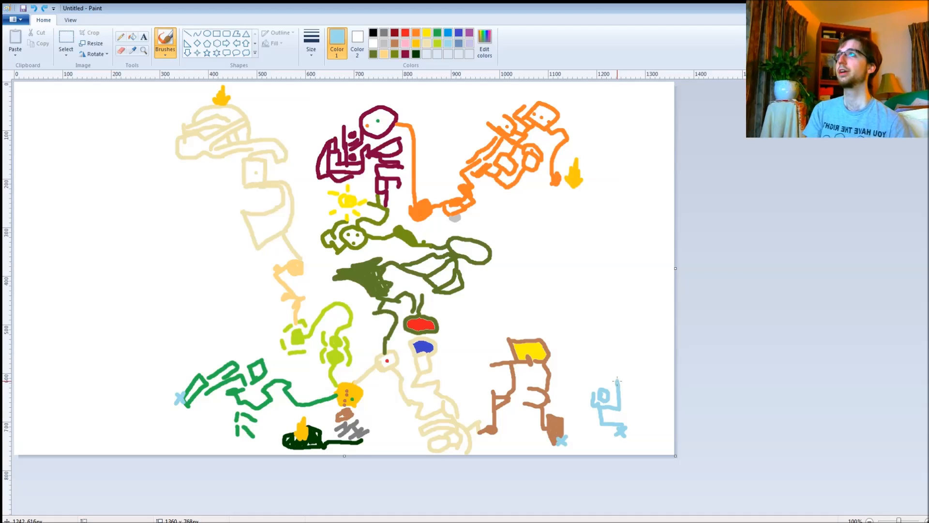
Step: Extend the light-blue path over the small square with short strokes, a vertical line upward and an irregular room on the left side
mouse_move(618, 382)
mouse_down()
mouse_move(624, 375)
mouse_move(594, 372)
mouse_up()
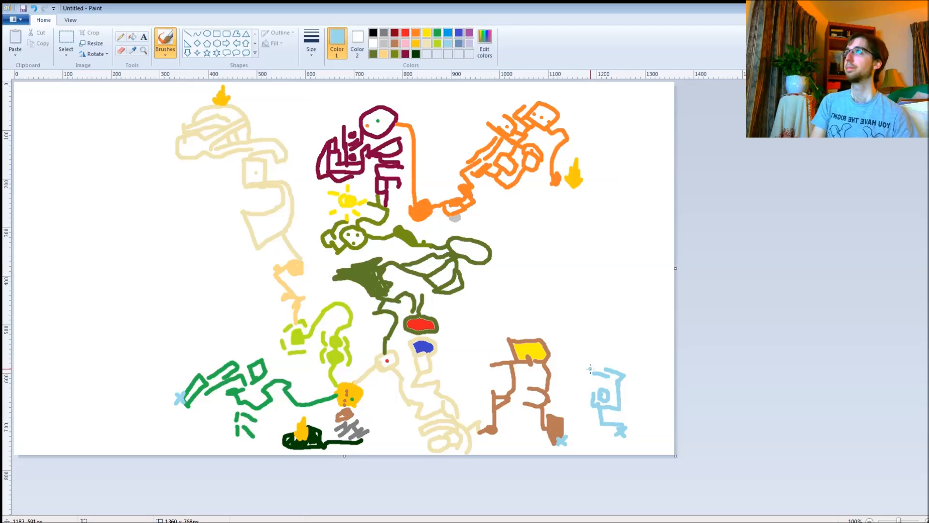
drag(598, 368, 611, 365)
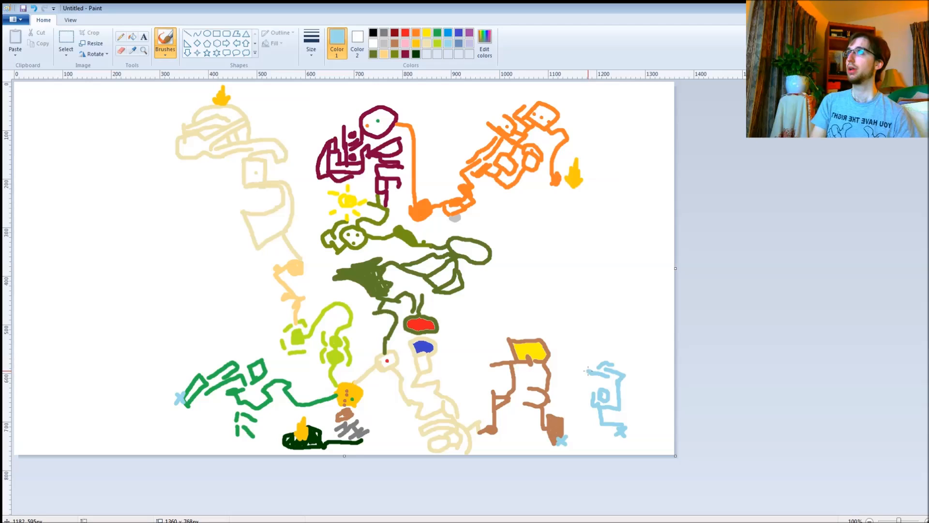
drag(590, 367, 587, 345)
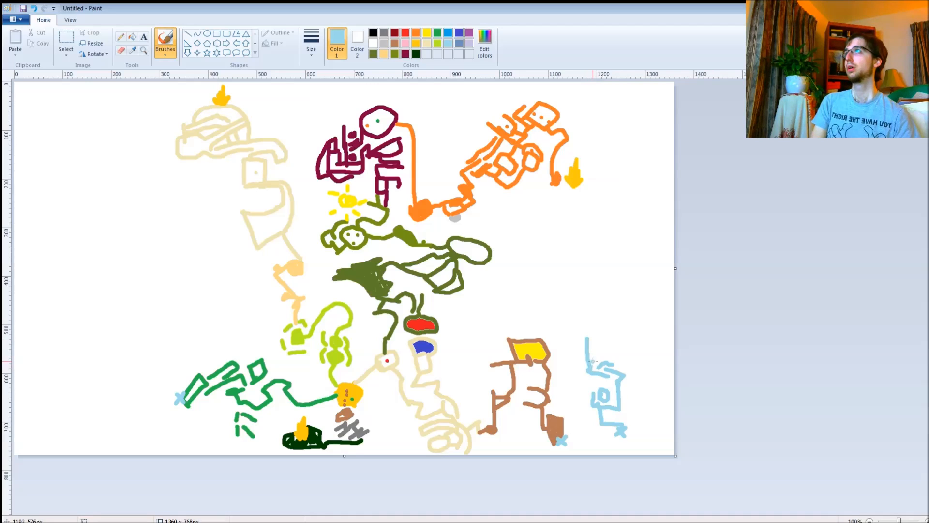
mouse_move(578, 377)
mouse_down()
mouse_move(597, 385)
mouse_move(577, 384)
mouse_move(579, 392)
mouse_move(593, 394)
mouse_up()
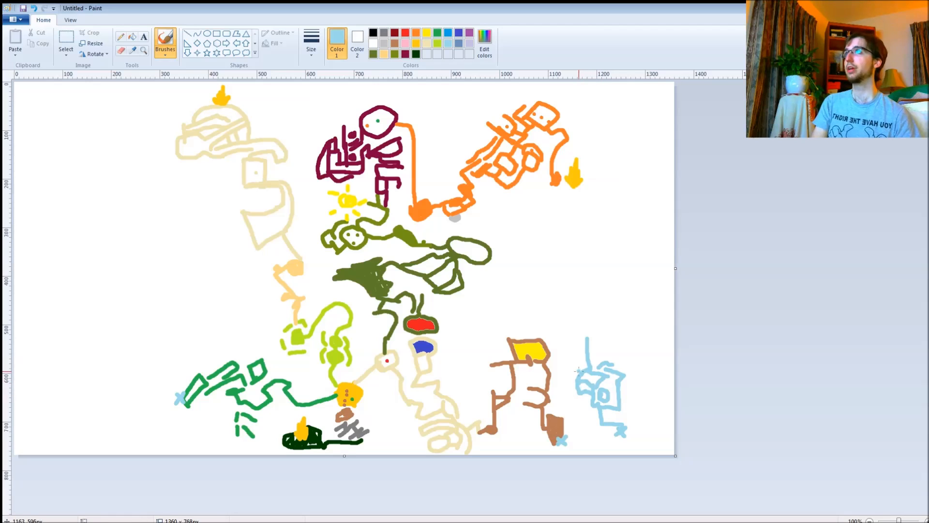
Step: Continue in light blue to a square room with inner dashes, a diagonal arm, and a leftward path to a tall slanted area
mouse_move(595, 344)
mouse_down()
mouse_move(599, 344)
mouse_move(581, 326)
mouse_move(578, 344)
mouse_move(555, 345)
mouse_move(544, 317)
mouse_move(582, 309)
mouse_move(577, 336)
mouse_up()
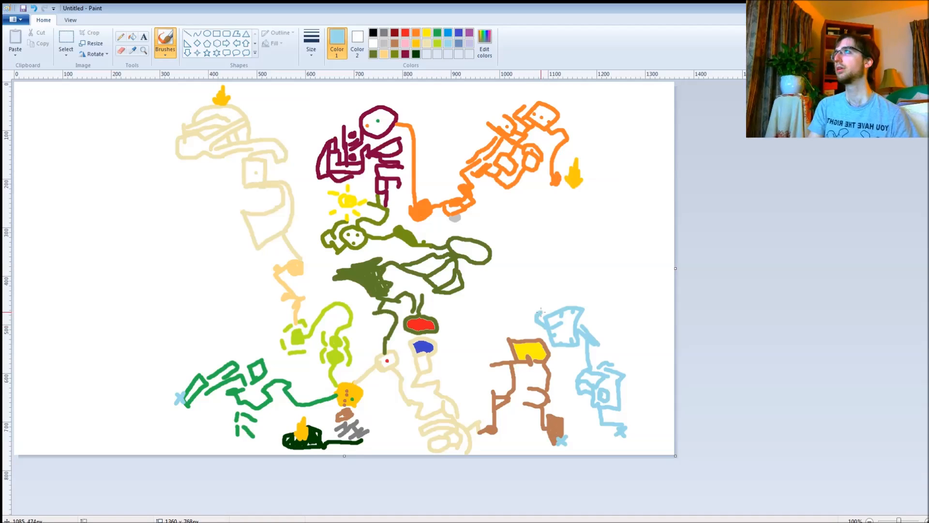
drag(536, 320, 584, 284)
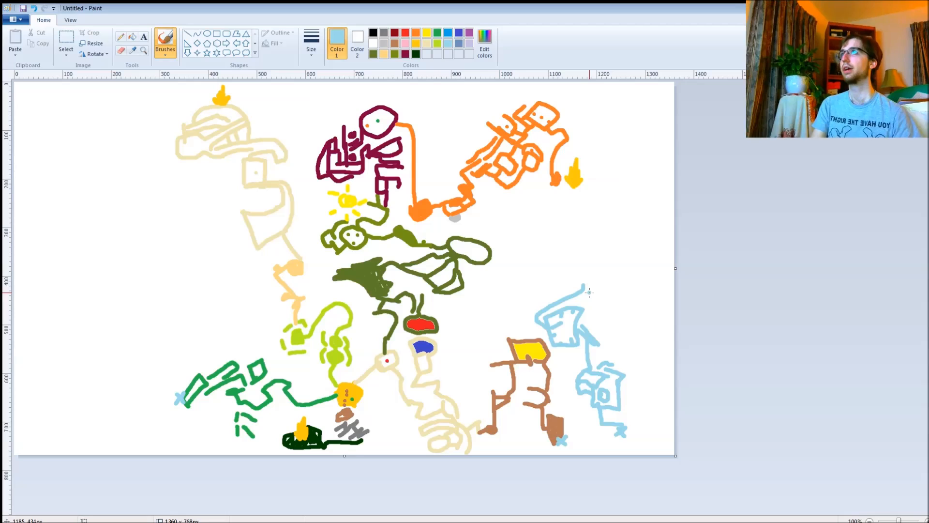
drag(546, 307, 516, 307)
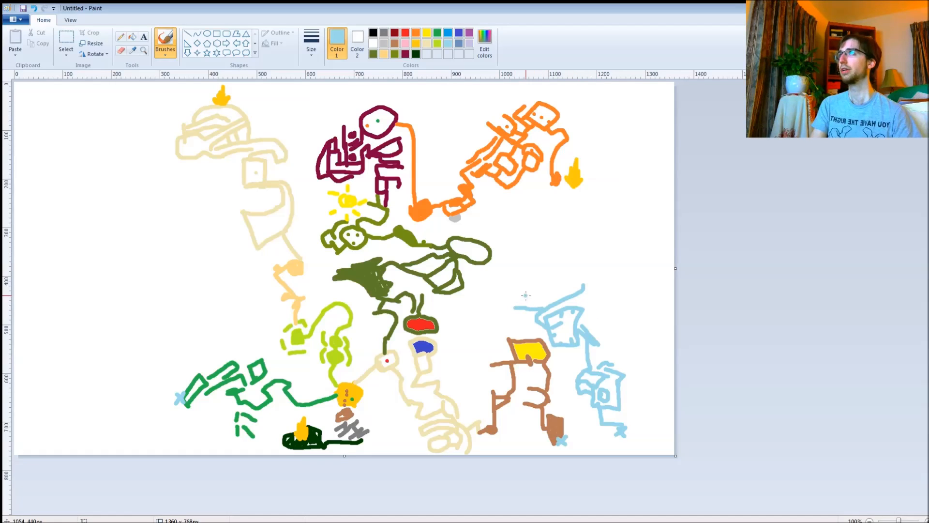
mouse_move(526, 295)
mouse_down()
mouse_move(495, 318)
mouse_move(528, 295)
mouse_move(528, 256)
mouse_move(501, 269)
mouse_move(499, 338)
mouse_up()
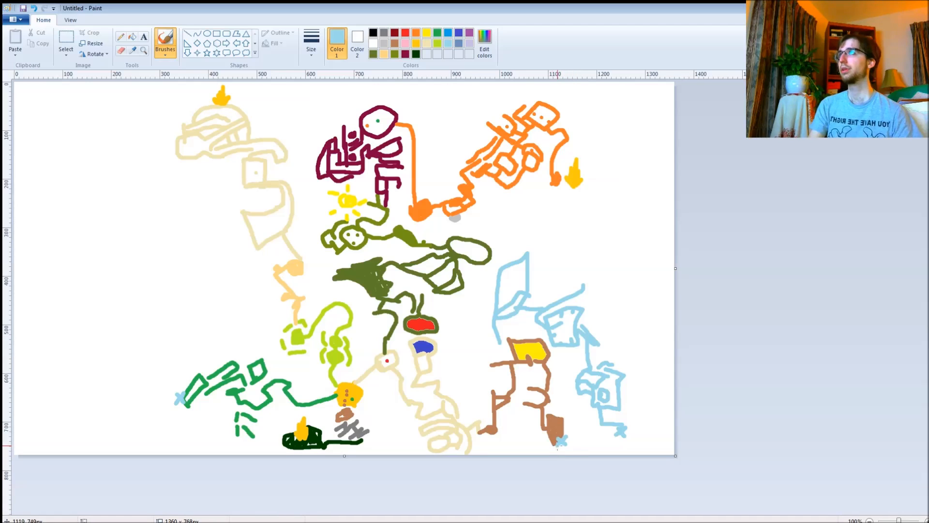
Step: Draw a long light-blue slanted line with a cross at its foot, link it to the lower room, and add a scribbled circle beside its peak
mouse_move(618, 332)
mouse_down()
mouse_move(629, 335)
mouse_move(622, 310)
mouse_move(586, 255)
mouse_up()
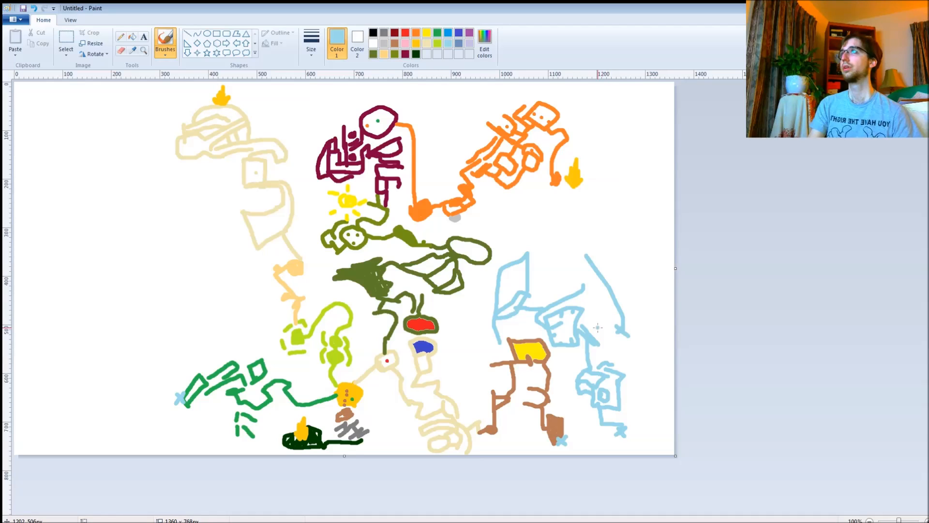
drag(610, 334, 624, 373)
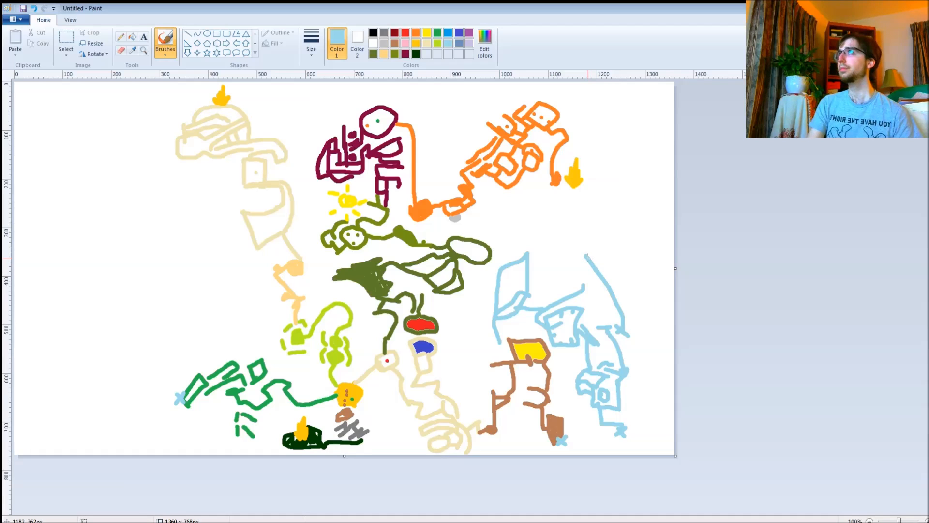
mouse_move(587, 257)
mouse_down()
mouse_move(565, 282)
mouse_move(544, 283)
mouse_move(539, 276)
mouse_move(553, 267)
mouse_move(573, 256)
mouse_move(575, 263)
mouse_move(549, 279)
mouse_move(536, 269)
mouse_move(565, 246)
mouse_move(580, 267)
mouse_move(556, 287)
mouse_move(536, 271)
mouse_move(563, 254)
mouse_move(573, 274)
mouse_move(550, 272)
mouse_up()
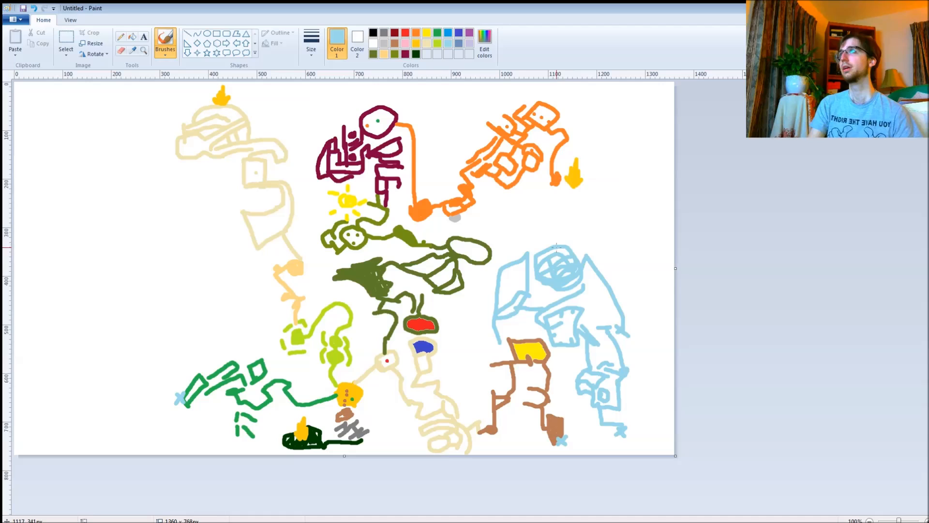
Step: Run a stepped light-blue path from the scribbled circle to a dotted box, and draw two indigo wavy lines from the box toward the canvas edge
mouse_move(560, 242)
mouse_down()
mouse_move(559, 227)
mouse_move(585, 241)
mouse_move(585, 218)
mouse_move(584, 242)
mouse_move(600, 249)
mouse_move(603, 230)
mouse_move(590, 220)
mouse_move(591, 239)
mouse_move(610, 232)
mouse_move(607, 213)
mouse_move(587, 214)
mouse_move(595, 213)
mouse_up()
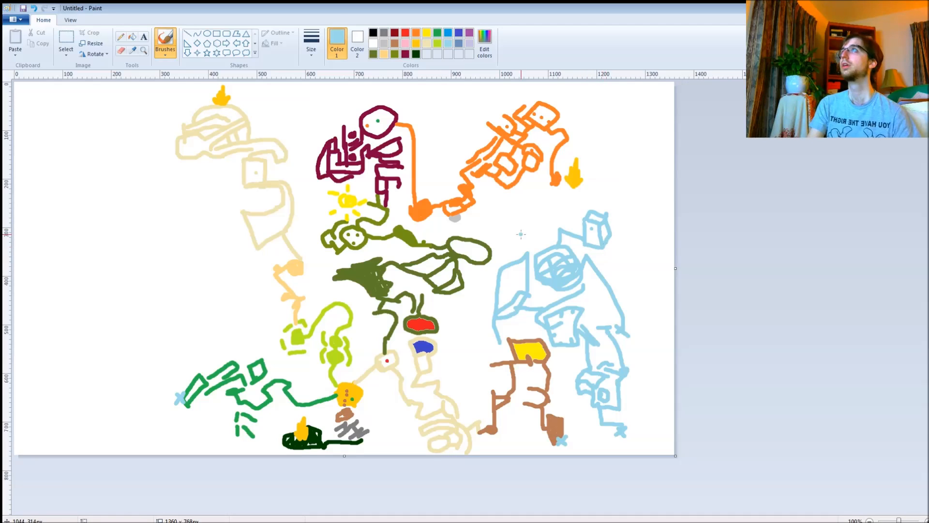
click(458, 33)
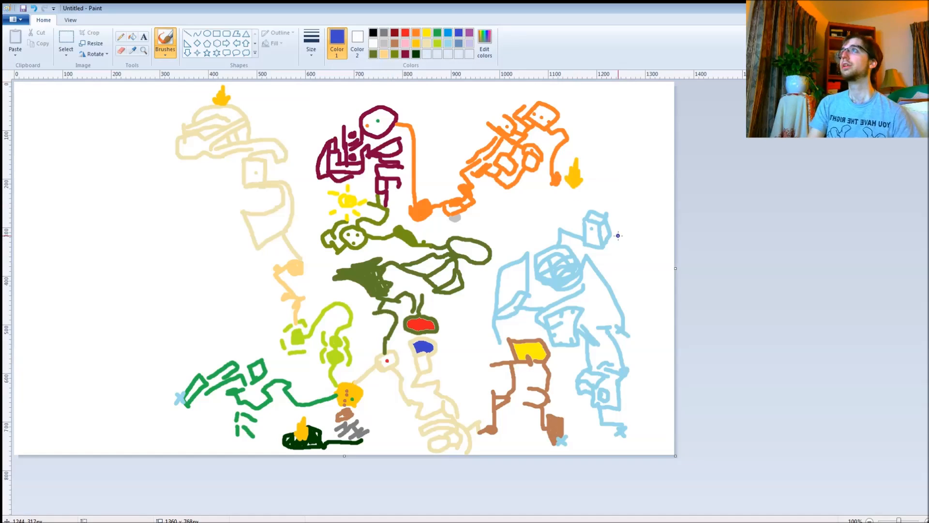
drag(612, 228, 663, 224)
drag(612, 242, 663, 244)
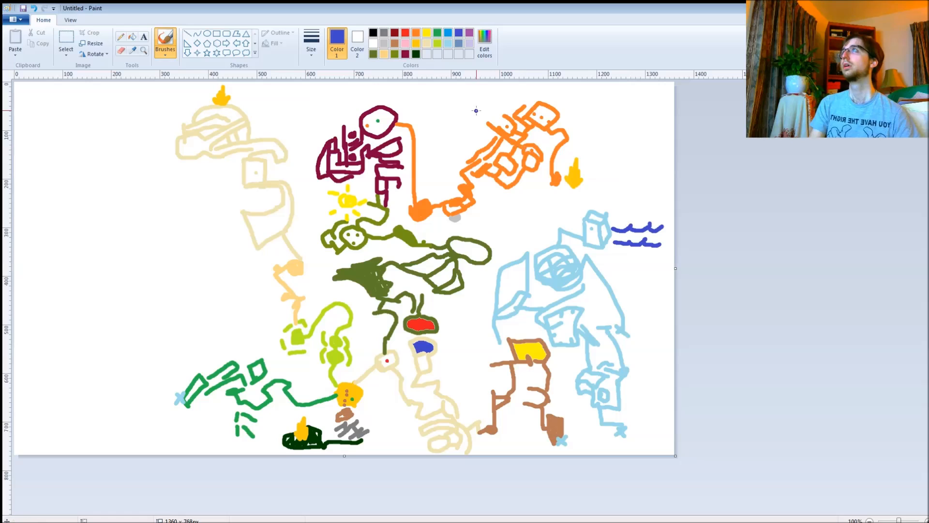
Step: Draw a turquoise loop with a branching tail over the indigo waves, and add a gold flame mark above the loop
click(449, 34)
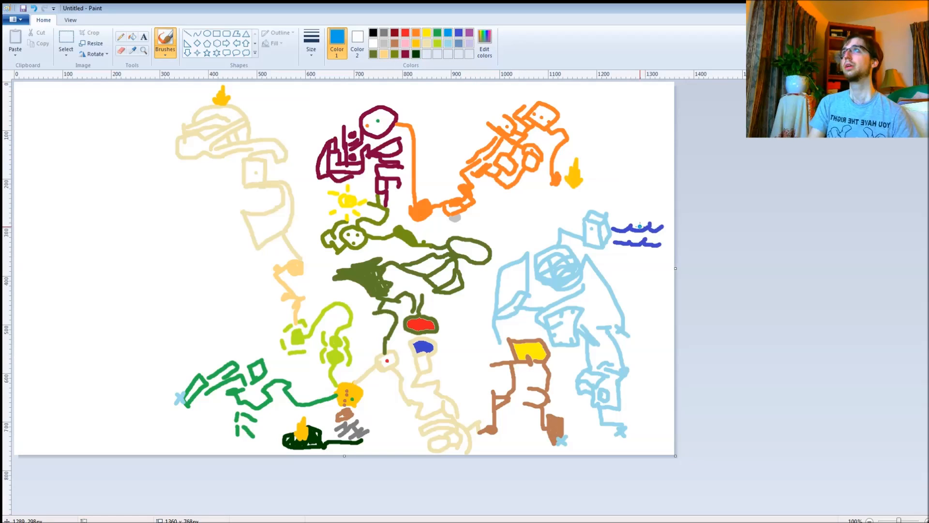
mouse_move(644, 224)
mouse_down()
mouse_move(633, 183)
mouse_move(661, 191)
mouse_move(667, 211)
mouse_move(645, 212)
mouse_move(641, 231)
mouse_move(610, 239)
mouse_move(627, 233)
mouse_move(644, 257)
mouse_up()
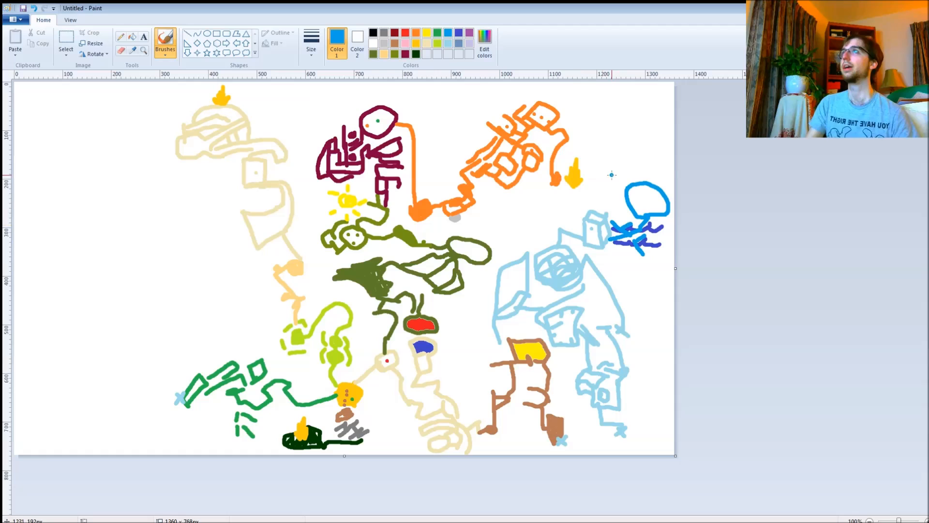
click(384, 54)
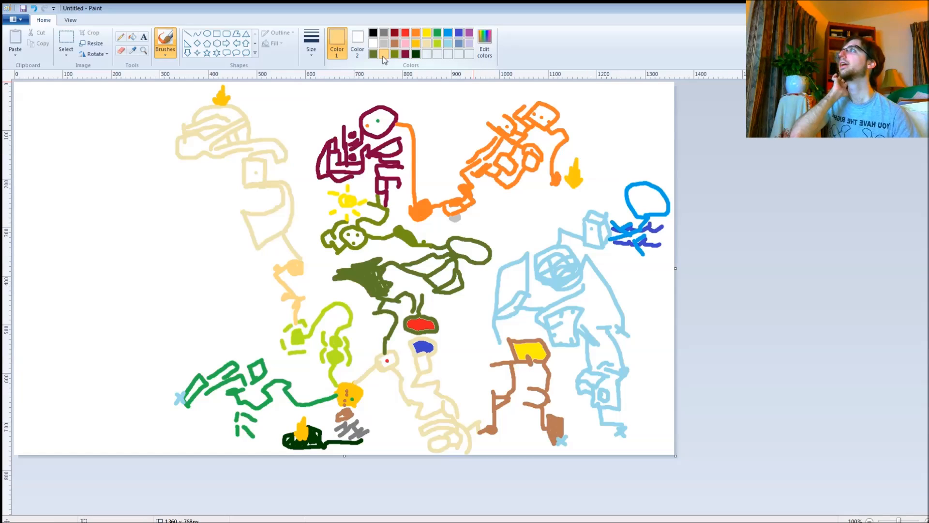
click(416, 44)
mouse_move(652, 172)
mouse_down()
mouse_move(662, 155)
mouse_move(657, 175)
mouse_up()
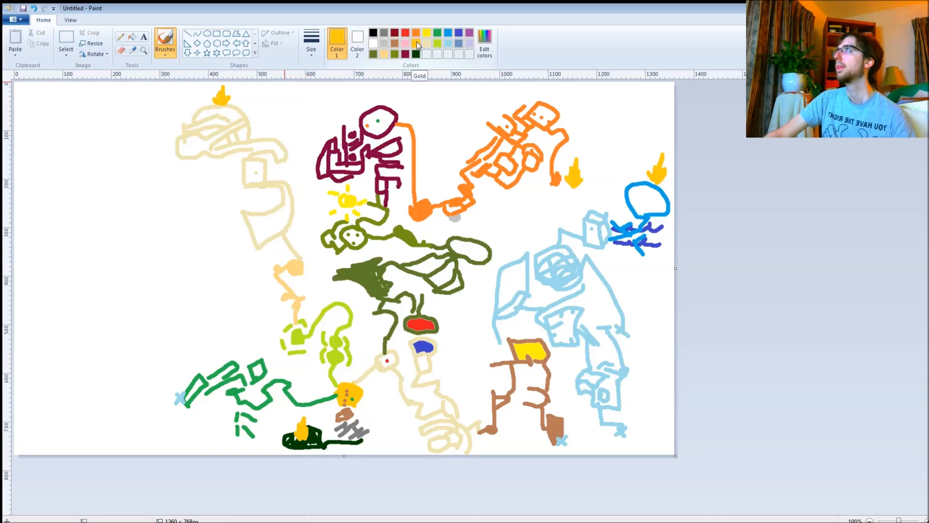
Step: White out the light-orange path's lower tip above the lime area, and draw a narrow lavender path from that area toward the upper left
click(372, 44)
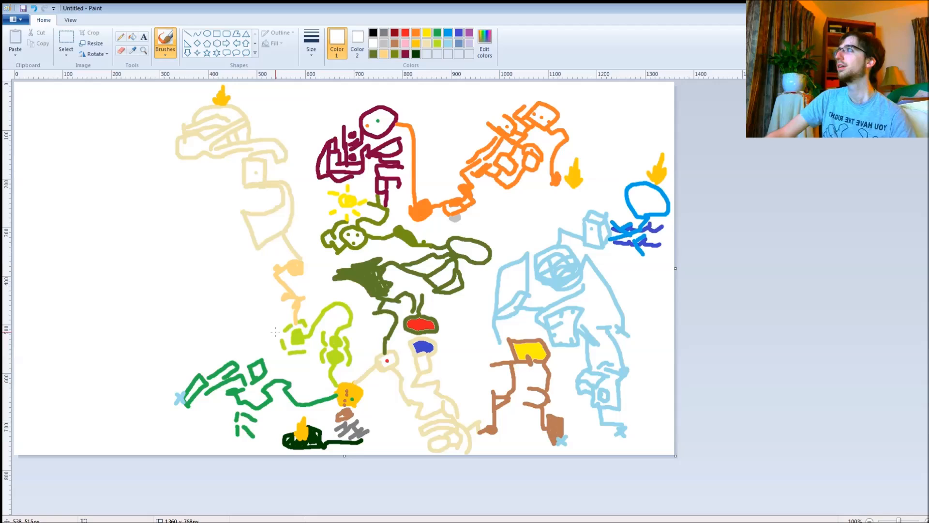
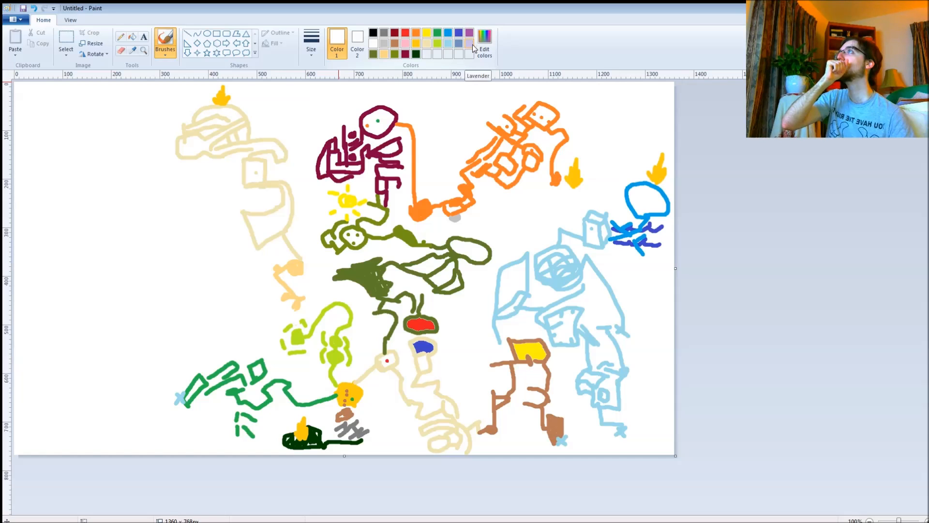
click(473, 44)
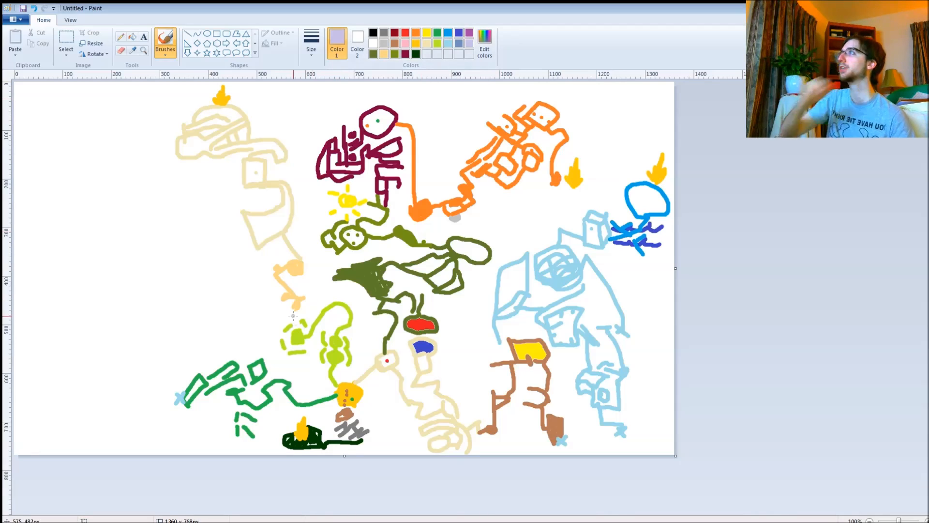
mouse_move(280, 334)
mouse_down()
mouse_move(242, 331)
mouse_move(214, 291)
mouse_up()
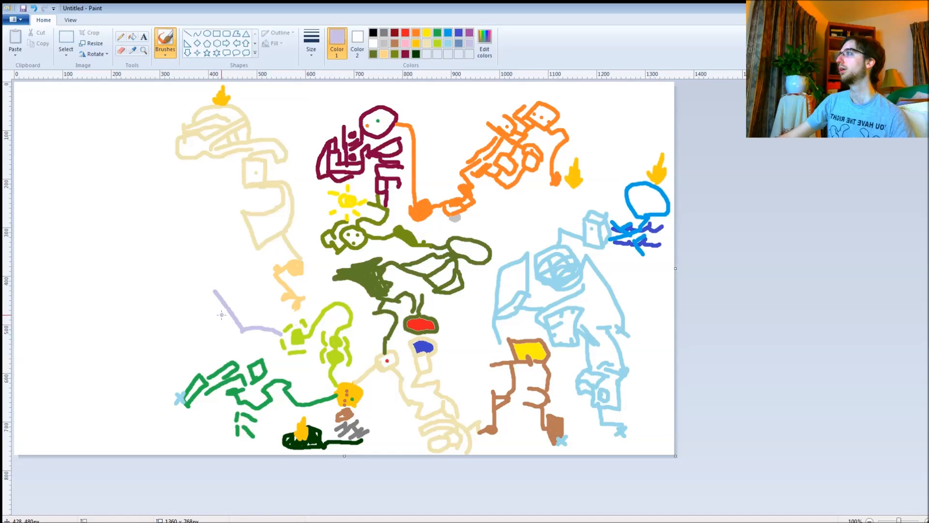
mouse_move(228, 324)
mouse_down()
mouse_move(199, 282)
mouse_move(218, 283)
mouse_move(199, 278)
mouse_up()
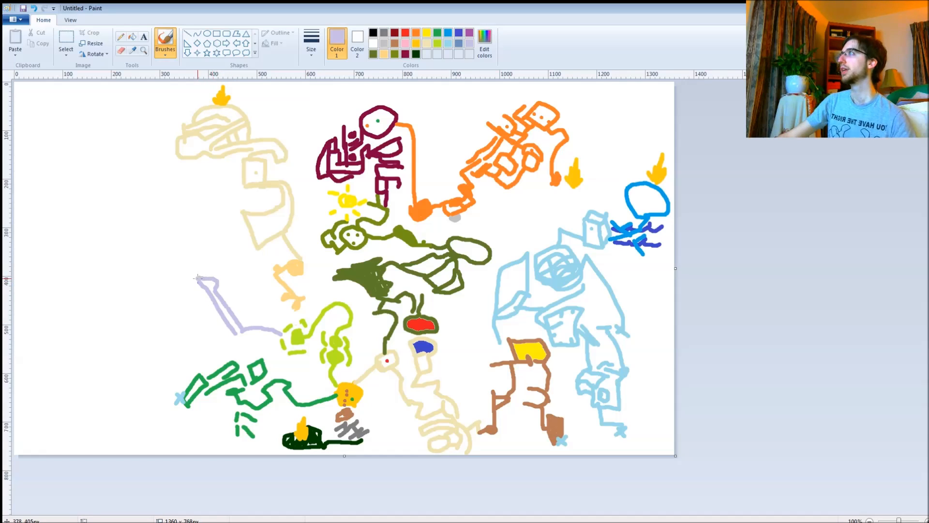
drag(198, 279, 188, 274)
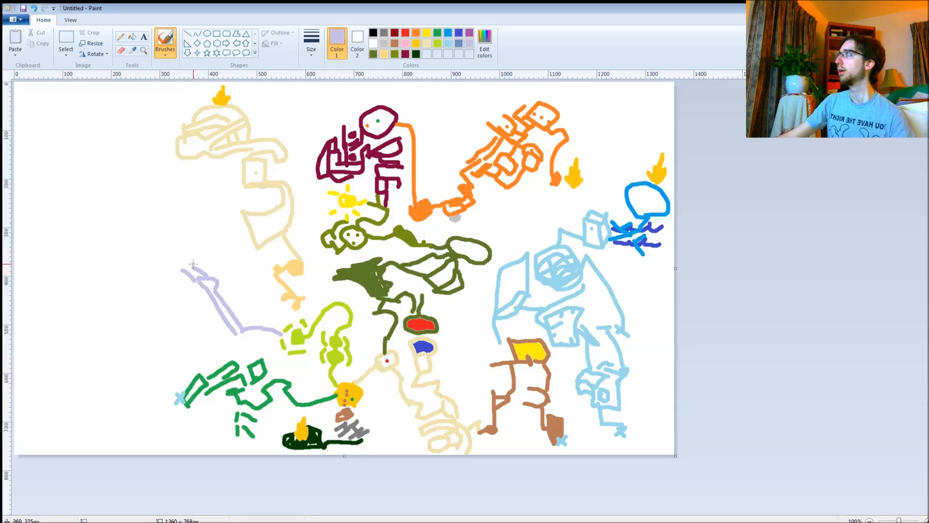
Step: Continue in lavender to a rounded room with inner dots and a small square at its far end, and add a hooked line above it
drag(193, 265, 181, 232)
mouse_move(183, 271)
mouse_down()
mouse_move(149, 263)
mouse_move(176, 254)
mouse_up()
click(166, 250)
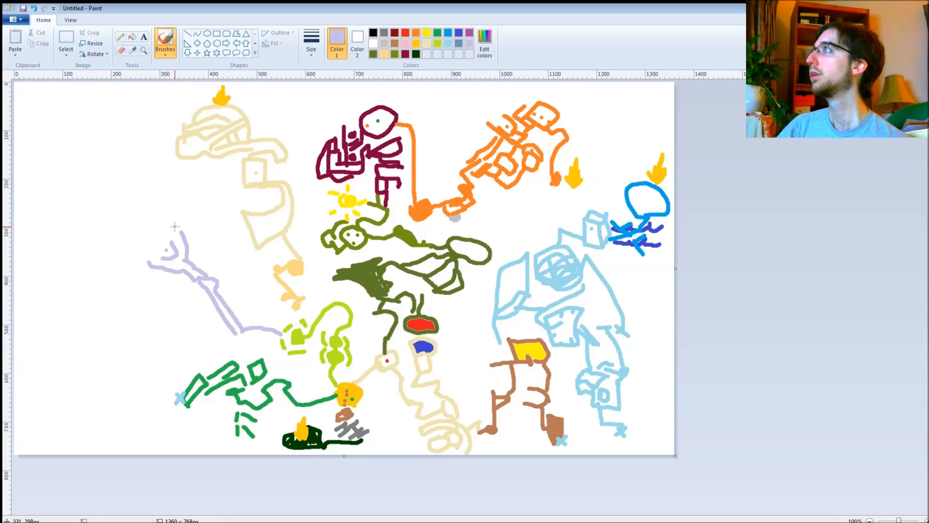
mouse_move(127, 237)
mouse_down()
mouse_move(136, 242)
mouse_move(148, 229)
mouse_move(143, 240)
mouse_move(123, 239)
mouse_up()
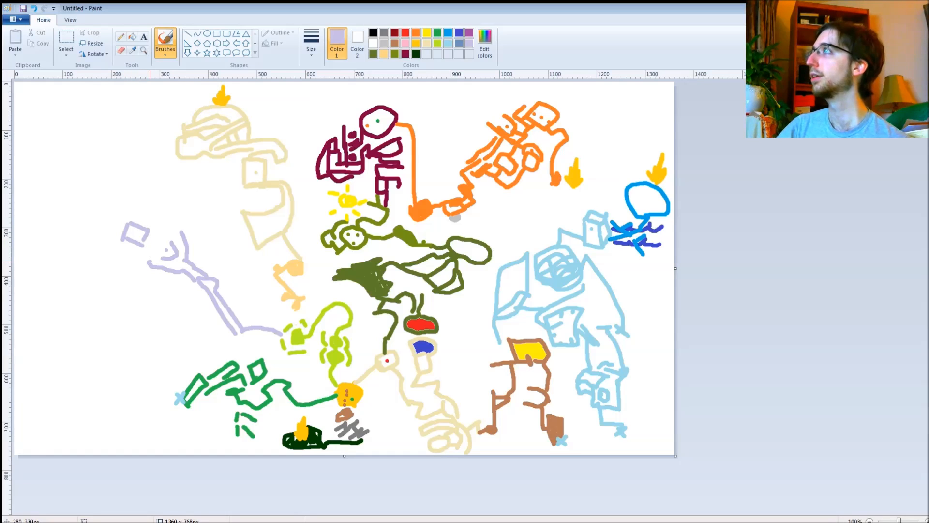
drag(150, 263, 127, 244)
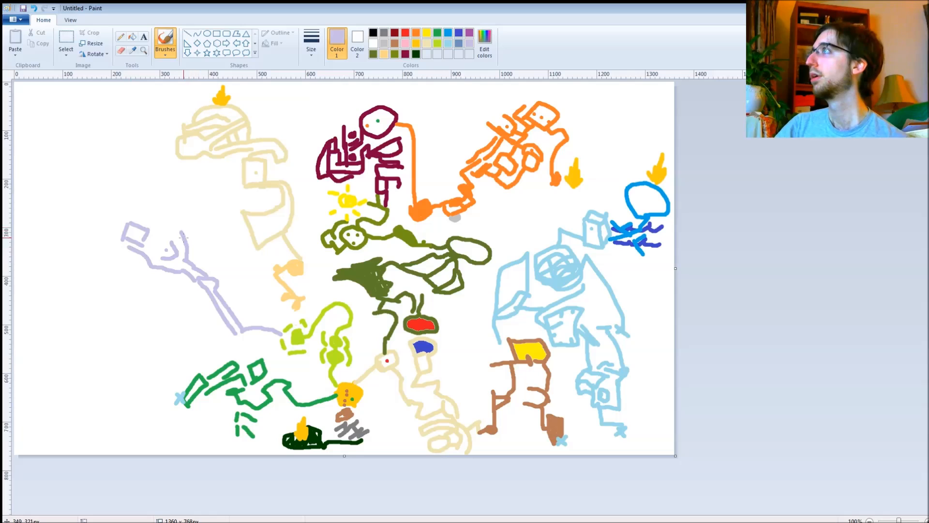
drag(180, 233, 152, 221)
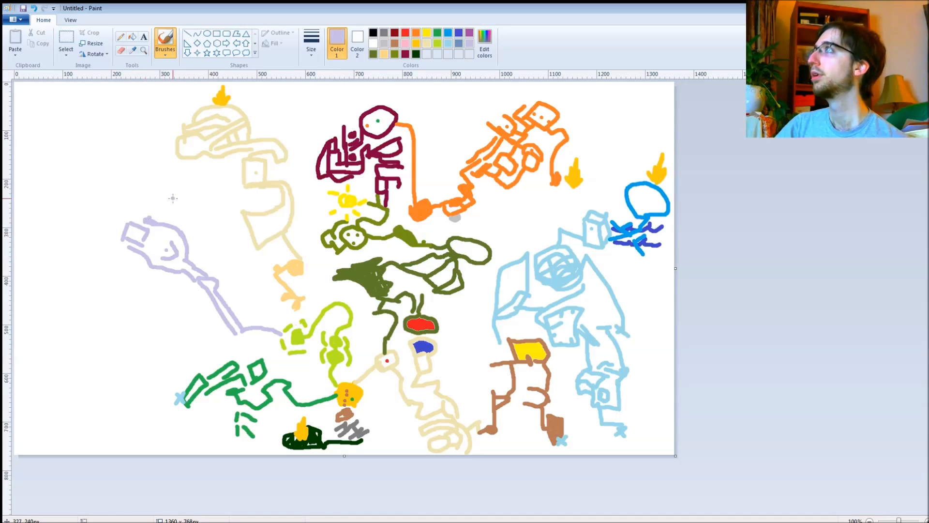
mouse_move(149, 217)
mouse_down()
mouse_move(162, 199)
mouse_move(185, 207)
mouse_up()
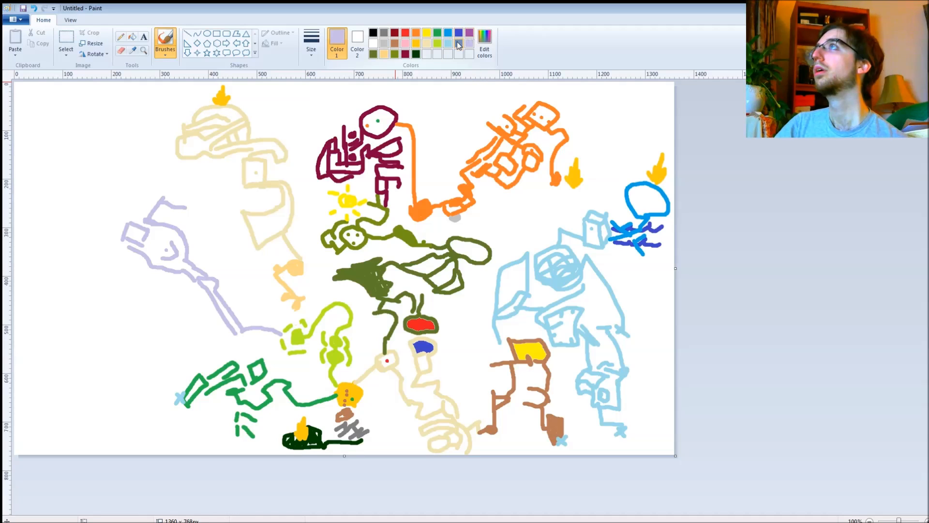
Step: From the lavender hook, draw a blue-grey path to a partly filled oval with an inner arrow, and mark its entrance with a maroon bar
click(459, 46)
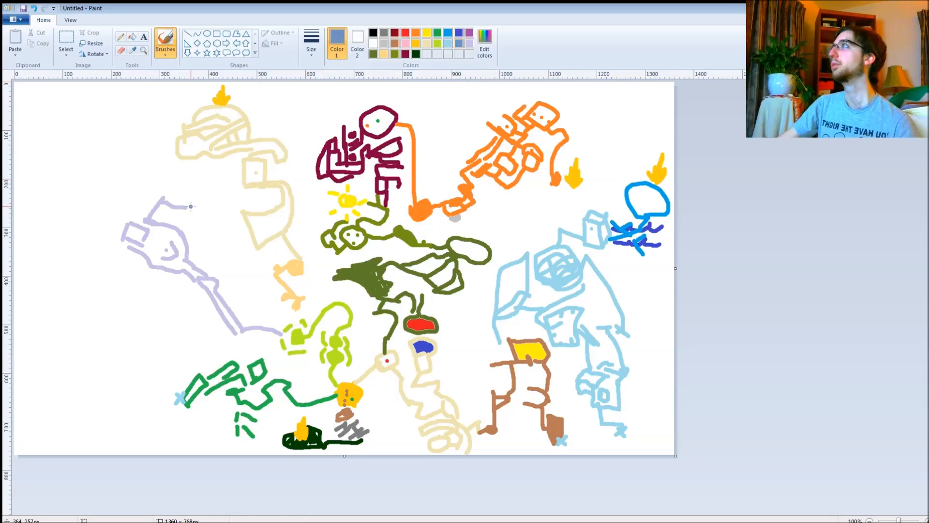
mouse_move(188, 208)
mouse_down()
mouse_move(210, 234)
mouse_move(207, 256)
mouse_move(248, 303)
mouse_move(254, 293)
mouse_move(240, 253)
mouse_move(209, 235)
mouse_move(219, 267)
mouse_move(243, 262)
mouse_up()
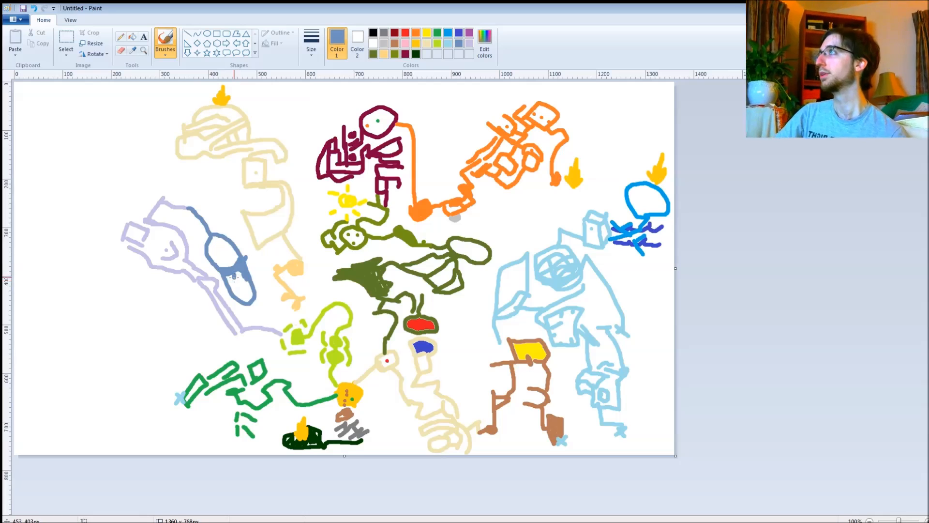
mouse_move(236, 273)
mouse_down()
mouse_move(227, 278)
mouse_move(236, 290)
mouse_up()
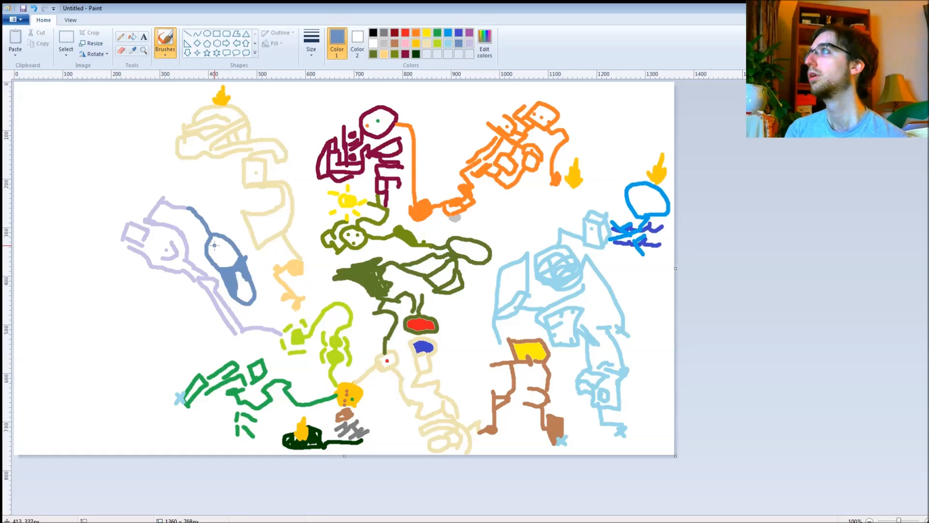
drag(220, 250, 232, 250)
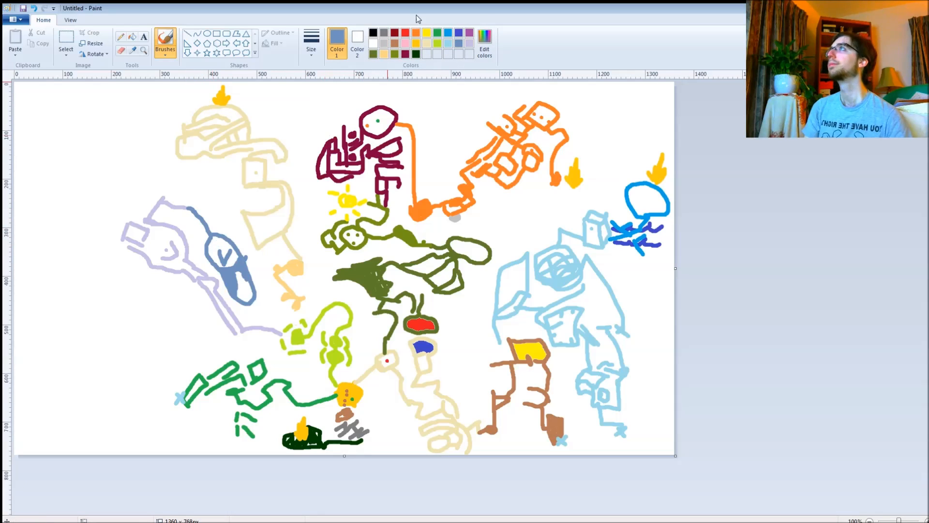
click(406, 54)
drag(208, 236, 215, 228)
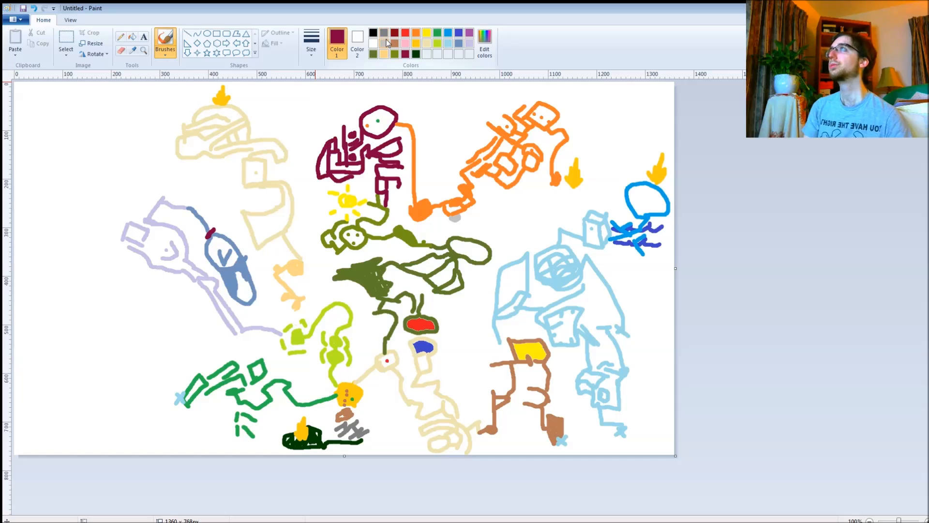
Step: Extend the lavender area above the hook with an angular room, a vertical line and a small square containing a dot
click(470, 43)
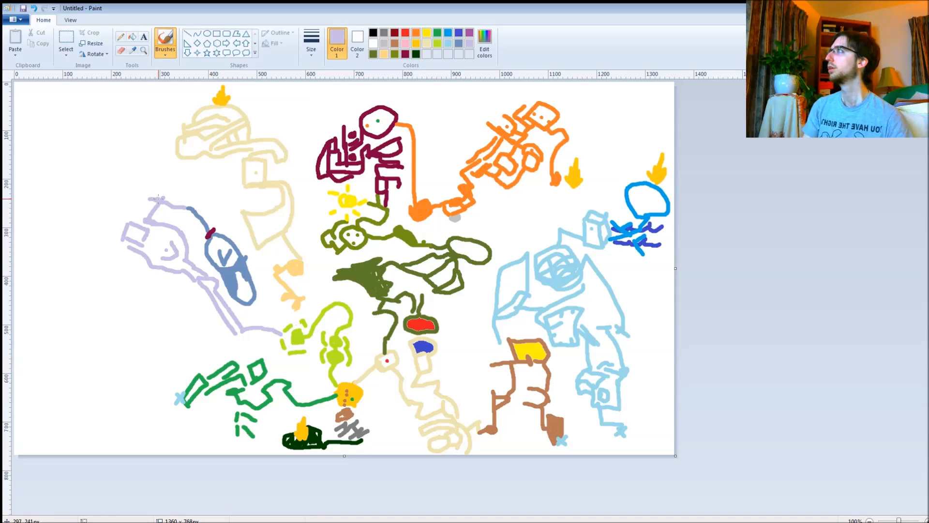
mouse_move(150, 199)
mouse_down()
mouse_move(143, 211)
mouse_move(127, 205)
mouse_move(133, 189)
mouse_move(144, 195)
mouse_move(123, 190)
mouse_move(121, 175)
mouse_move(156, 181)
mouse_up()
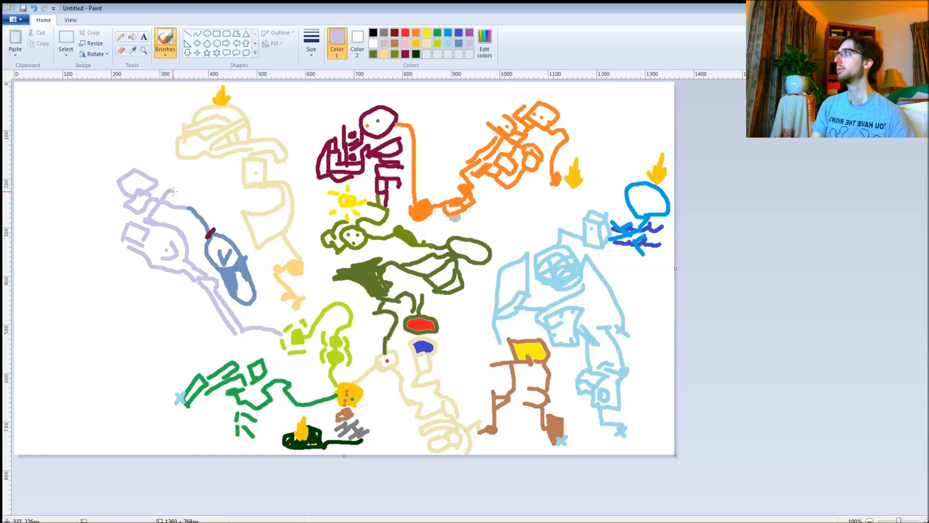
drag(172, 191, 175, 165)
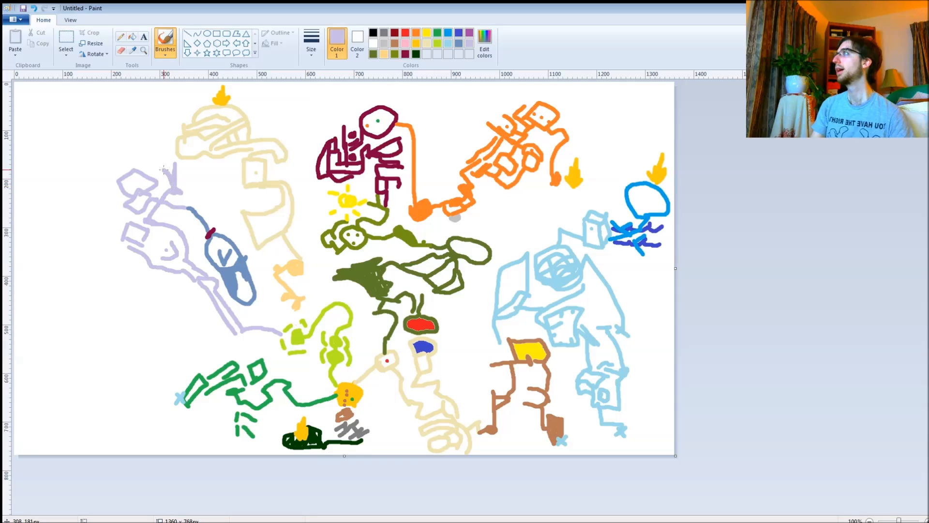
mouse_move(151, 168)
mouse_down()
mouse_move(124, 158)
mouse_move(138, 144)
mouse_move(151, 166)
mouse_move(144, 157)
mouse_up()
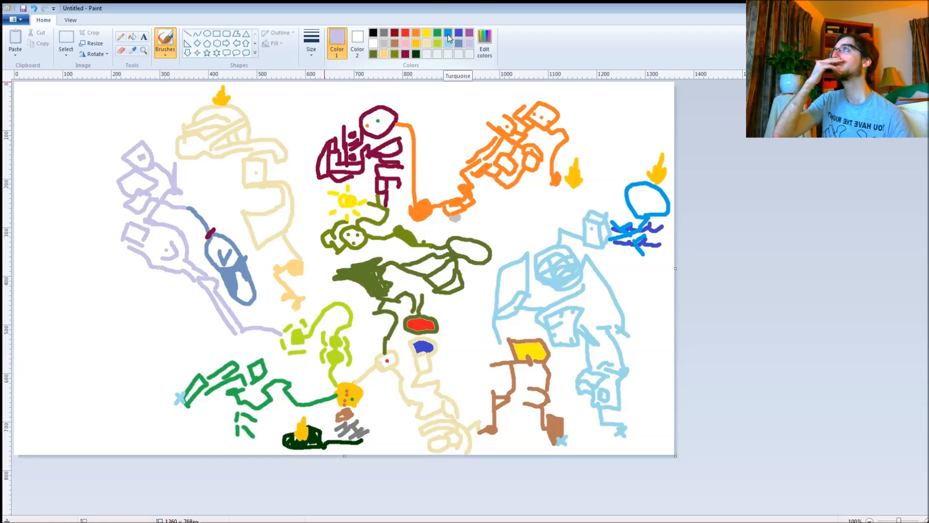
Step: Draw a turquoise path from the dotted lavender square downward, then winding up to a scribbled oval in the canvas's upper-left corner
click(449, 38)
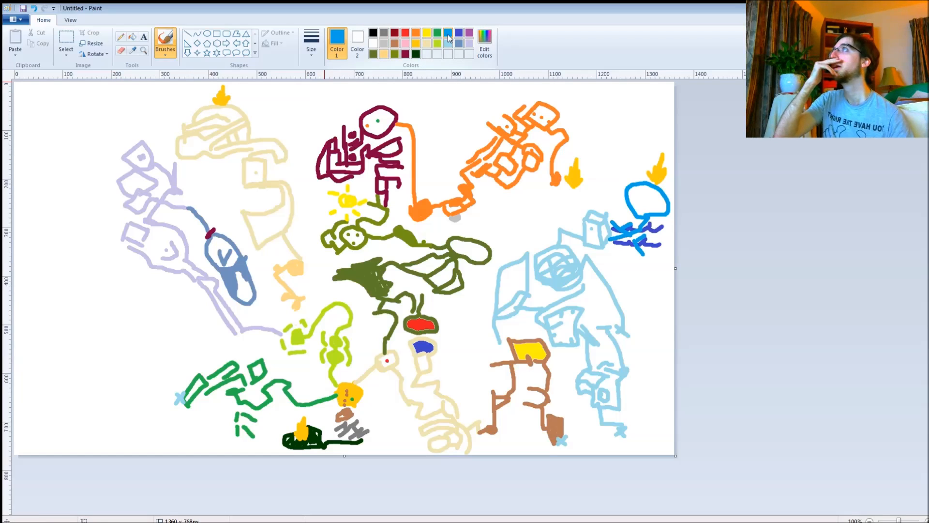
drag(124, 154, 115, 159)
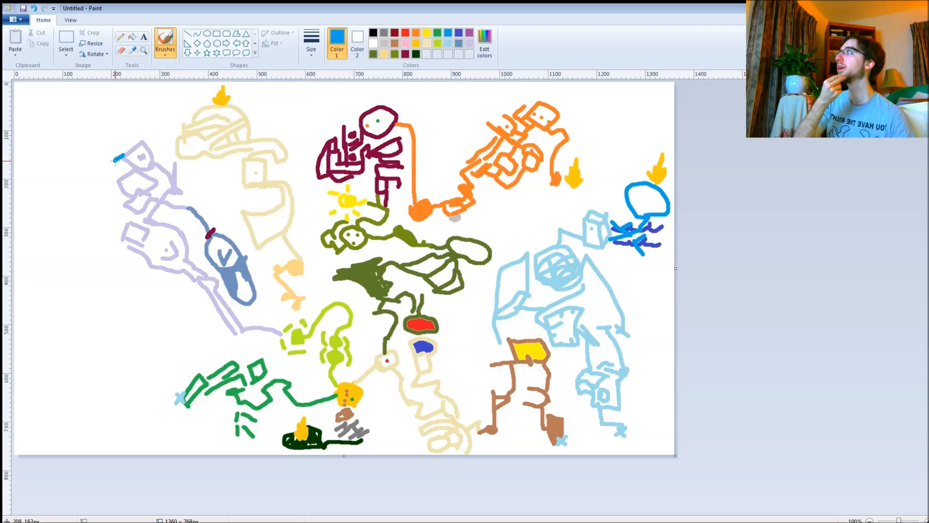
drag(115, 161, 112, 212)
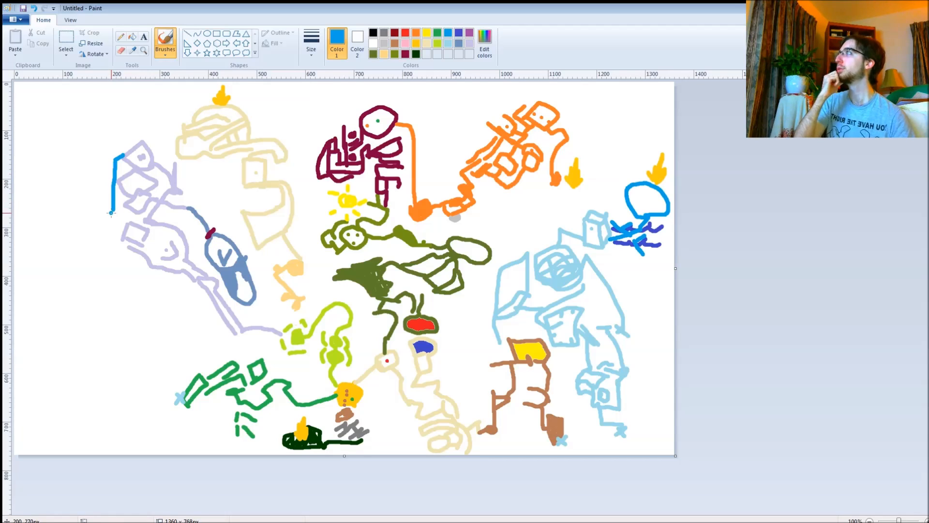
mouse_move(113, 209)
mouse_down()
mouse_move(90, 182)
mouse_move(69, 177)
mouse_move(89, 166)
mouse_move(84, 156)
mouse_move(55, 165)
mouse_move(78, 143)
mouse_move(52, 142)
mouse_move(57, 127)
mouse_move(71, 123)
mouse_move(51, 124)
mouse_move(44, 109)
mouse_move(55, 89)
mouse_move(70, 89)
mouse_move(59, 103)
mouse_move(73, 113)
mouse_move(95, 97)
mouse_move(72, 95)
mouse_move(91, 97)
mouse_move(68, 110)
mouse_move(68, 96)
mouse_move(86, 107)
mouse_up()
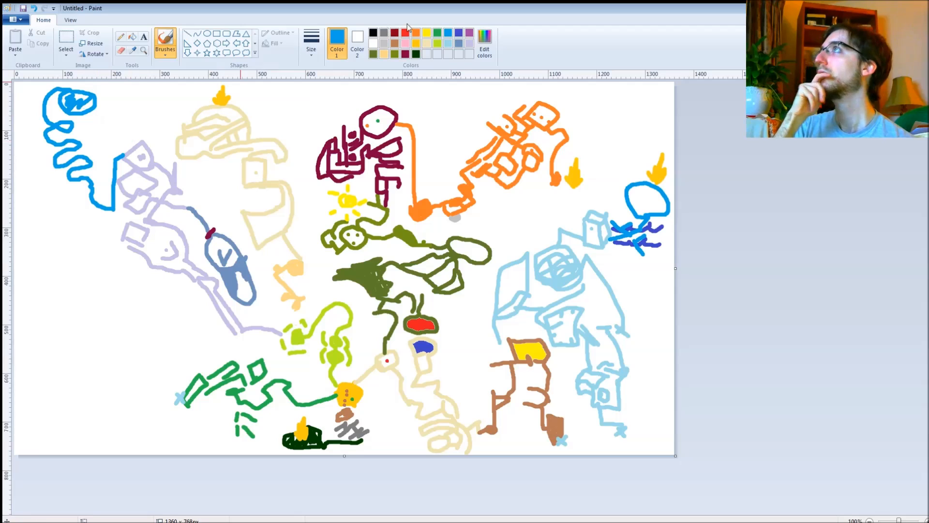
Step: Paint a red face-like circle beside the winding turquoise path and draw a red X across the path below it
click(408, 33)
mouse_move(76, 130)
mouse_down()
mouse_move(61, 138)
mouse_move(82, 144)
mouse_move(77, 127)
mouse_move(72, 137)
mouse_up()
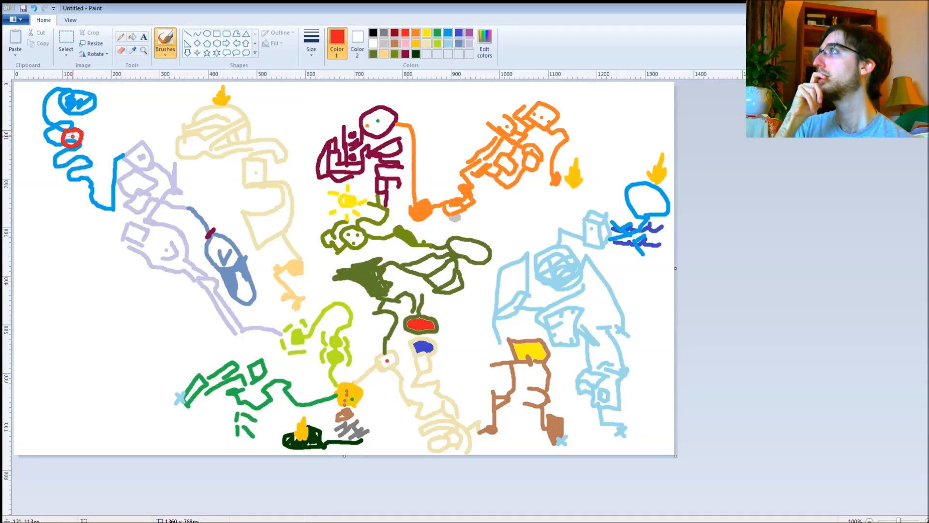
drag(74, 138, 69, 147)
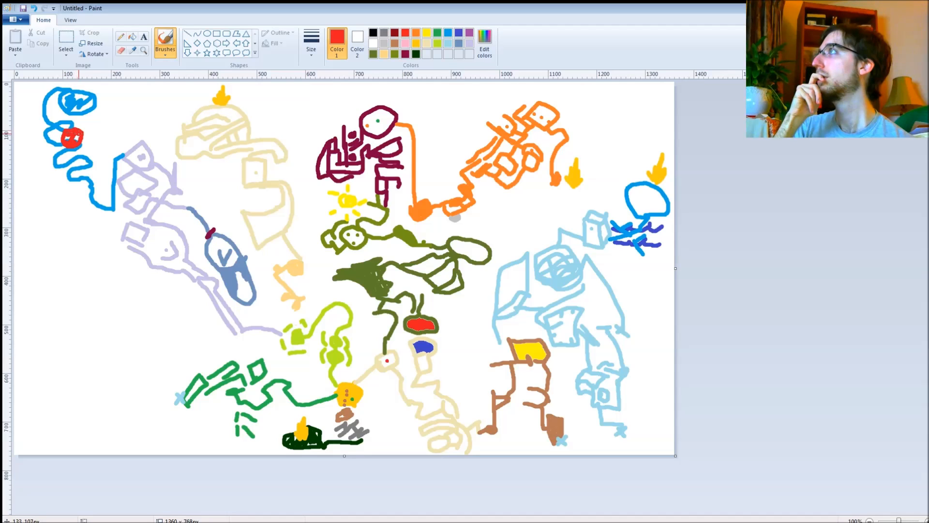
mouse_move(52, 148)
mouse_down()
mouse_move(77, 169)
mouse_move(74, 157)
mouse_move(52, 166)
mouse_up()
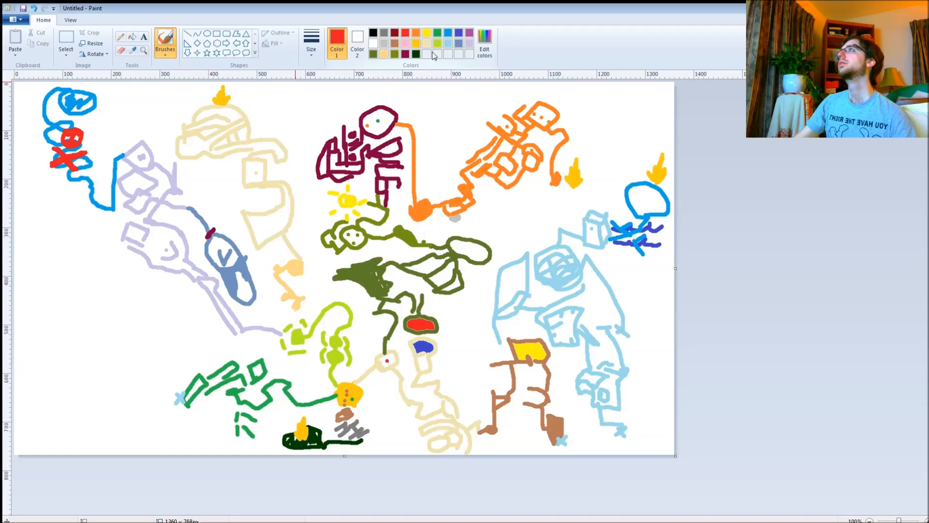
Step: Pick the basic grey with red, green and blue 128, and draw a broken grey line along the upper lavender area's outer side
click(484, 44)
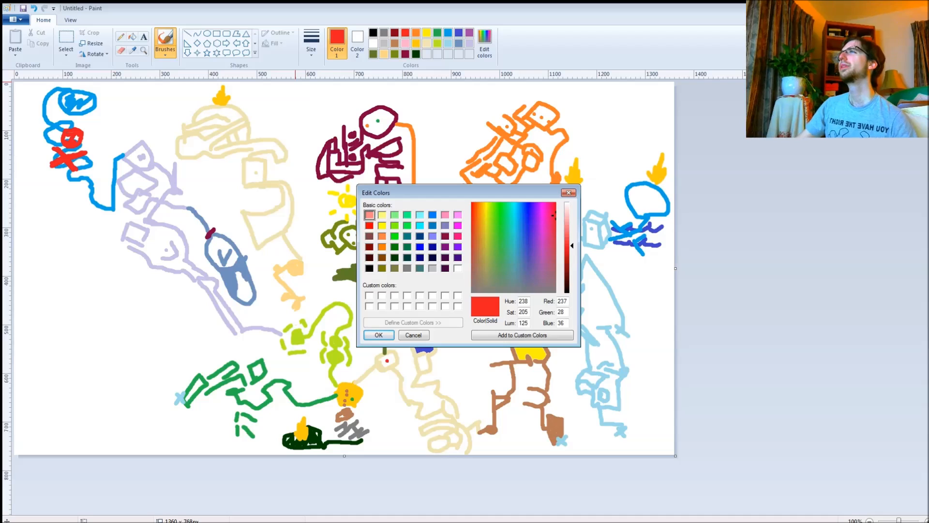
click(407, 268)
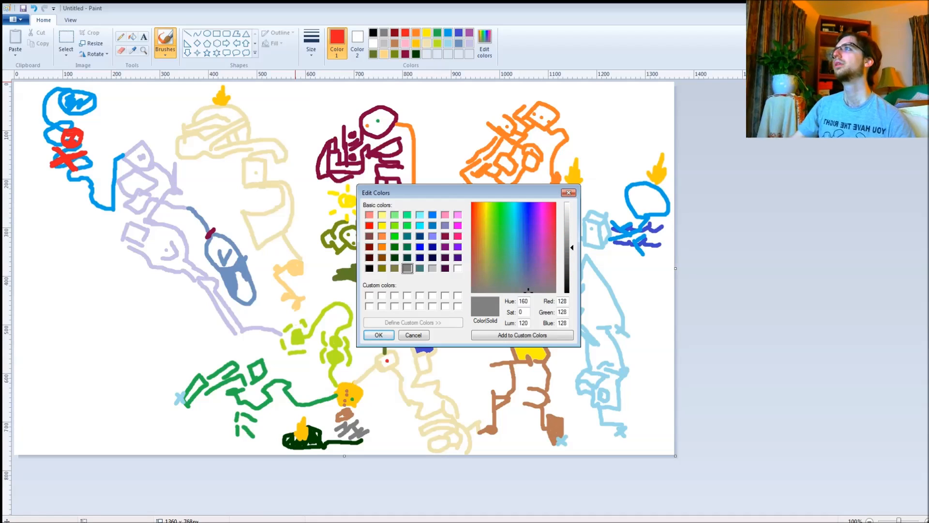
click(378, 335)
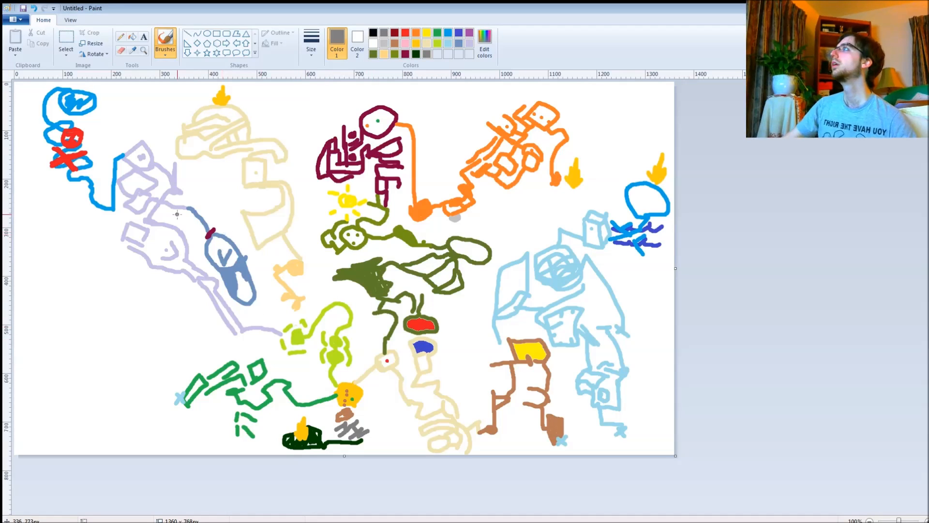
drag(178, 187, 151, 141)
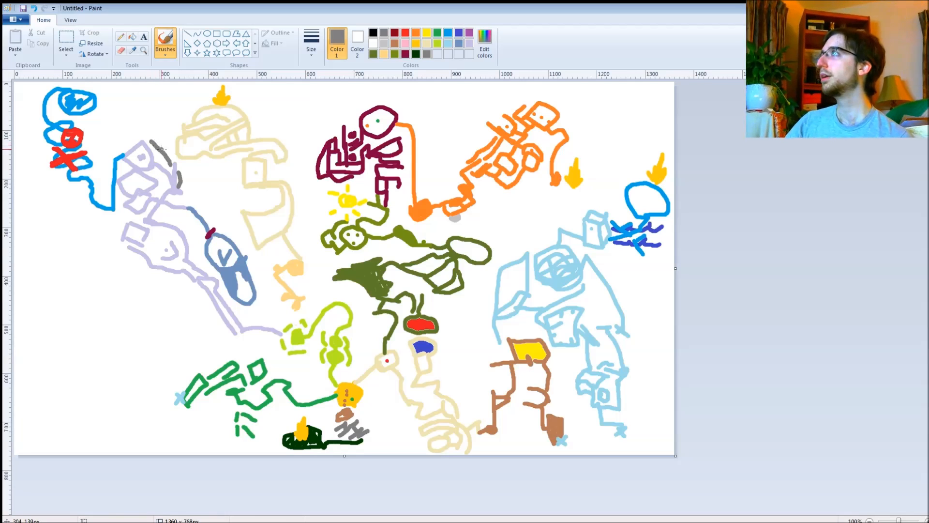
Step: Continue the grey line upward as a scribbled path ending in a small circle at the canvas's upper edge
mouse_move(155, 137)
mouse_down()
mouse_move(161, 121)
mouse_move(144, 130)
mouse_move(165, 112)
mouse_move(170, 144)
mouse_move(164, 129)
mouse_up()
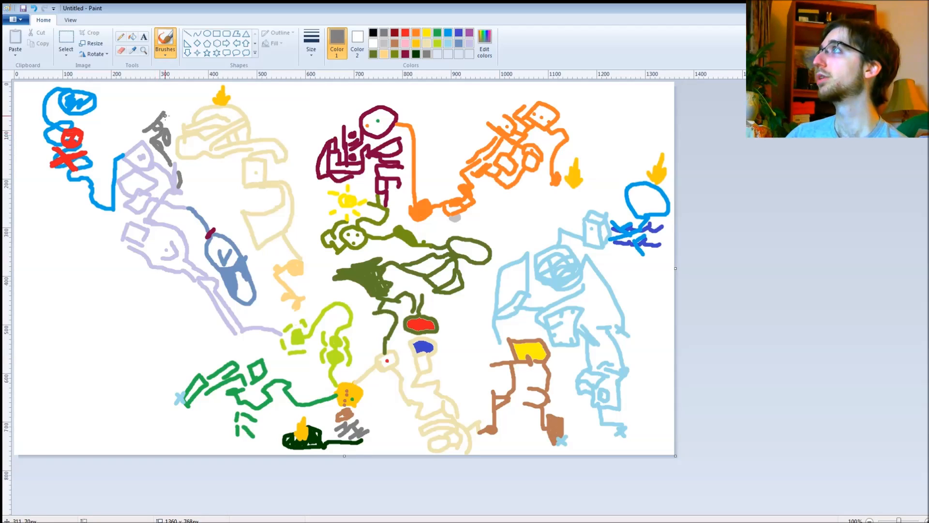
mouse_move(164, 112)
mouse_down()
mouse_move(160, 100)
mouse_move(166, 108)
mouse_move(173, 102)
mouse_move(163, 93)
mouse_move(181, 100)
mouse_move(188, 90)
mouse_move(165, 99)
mouse_move(178, 85)
mouse_up()
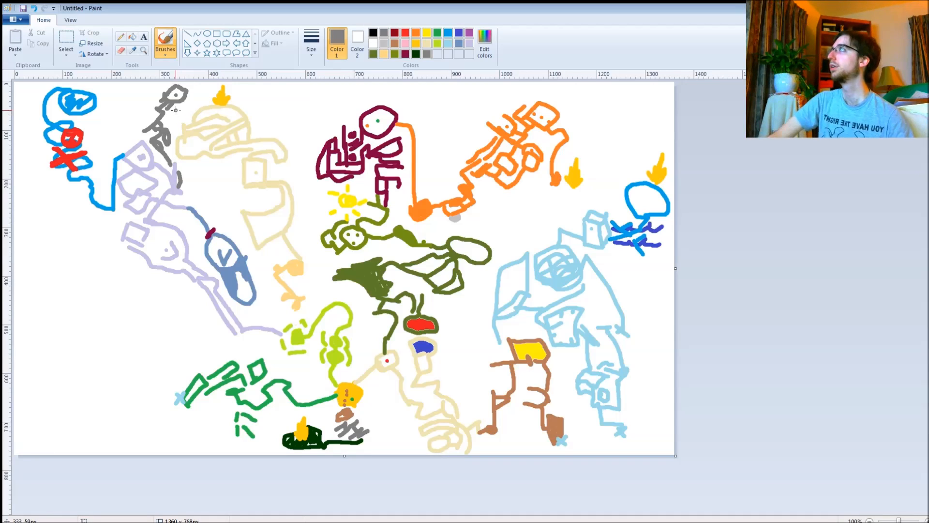
Step: Add maroon marks above the grey circle, beside the lime area's lower edge and at the lower edge of the green area
click(405, 55)
click(177, 92)
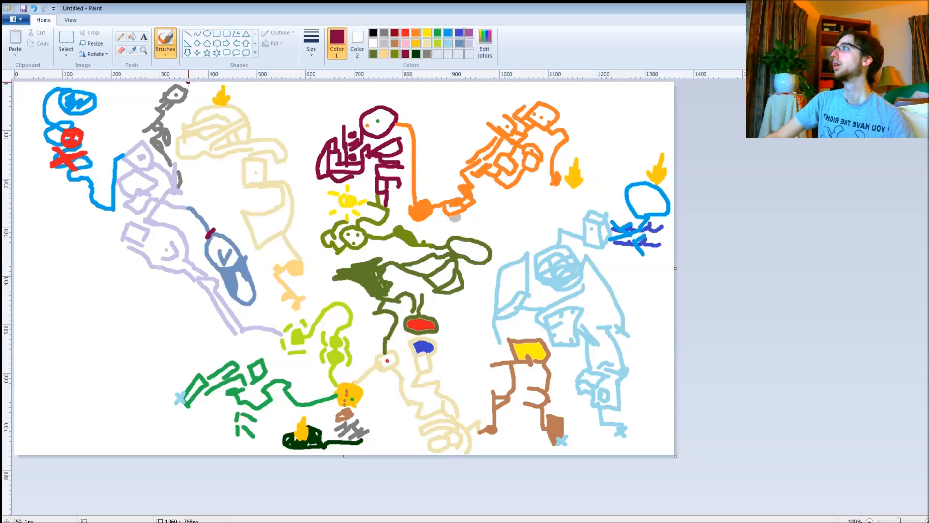
mouse_move(189, 82)
mouse_down()
mouse_move(196, 85)
mouse_move(179, 83)
mouse_up()
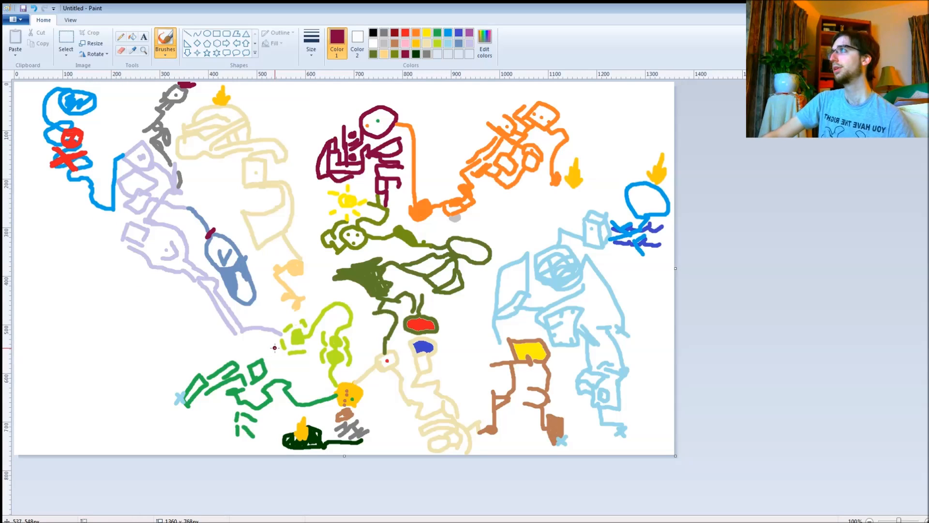
drag(279, 348, 287, 360)
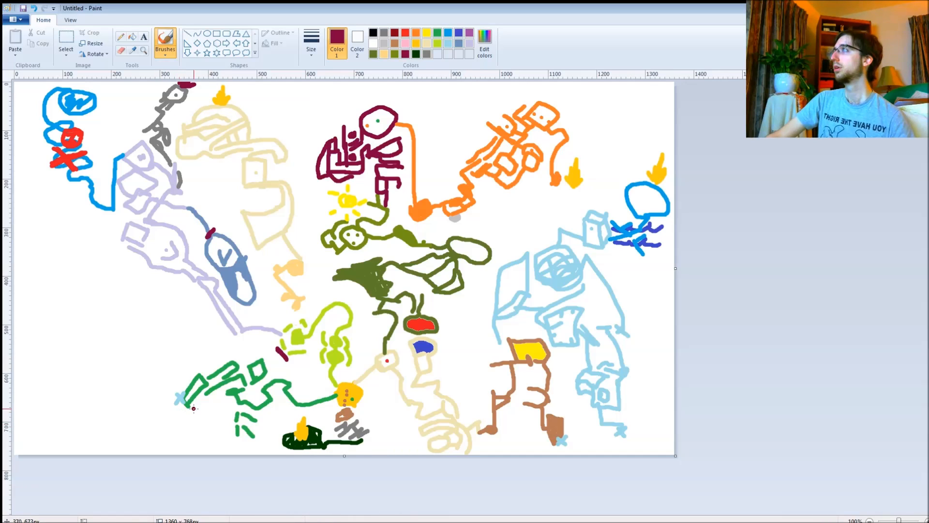
drag(223, 394, 233, 400)
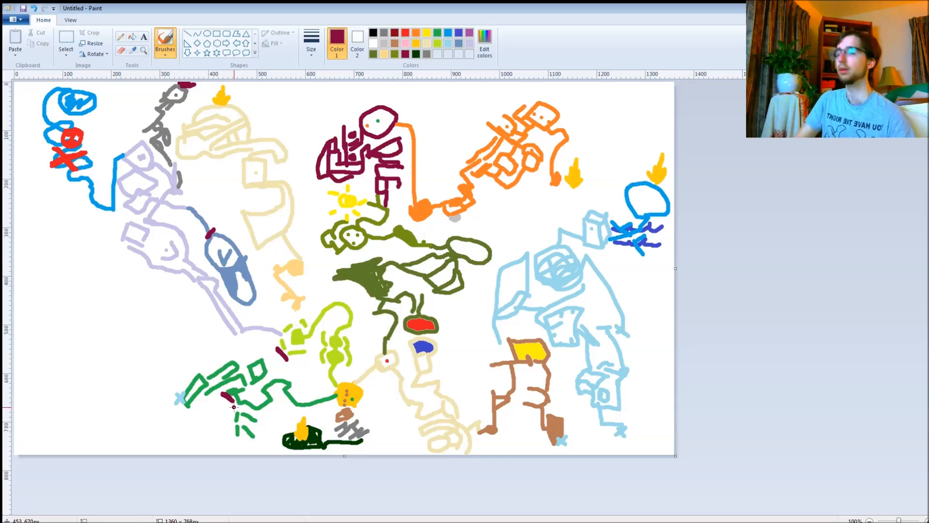
Step: Draw a pink corridor leftward from the maroon dash by the lime area, with a small room and a dotted circle at its end
click(405, 45)
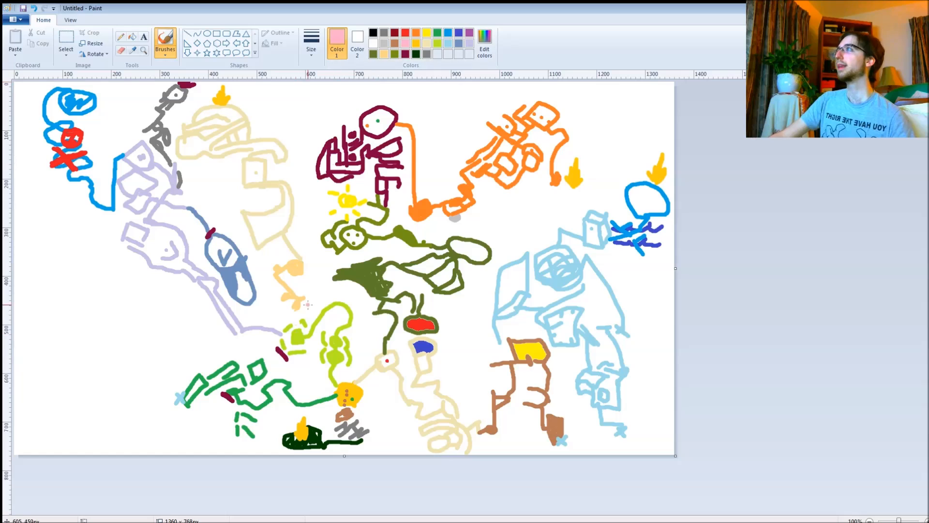
mouse_move(281, 356)
mouse_down()
mouse_move(220, 351)
mouse_move(203, 329)
mouse_move(201, 351)
mouse_move(189, 351)
mouse_move(187, 340)
mouse_move(203, 332)
mouse_up()
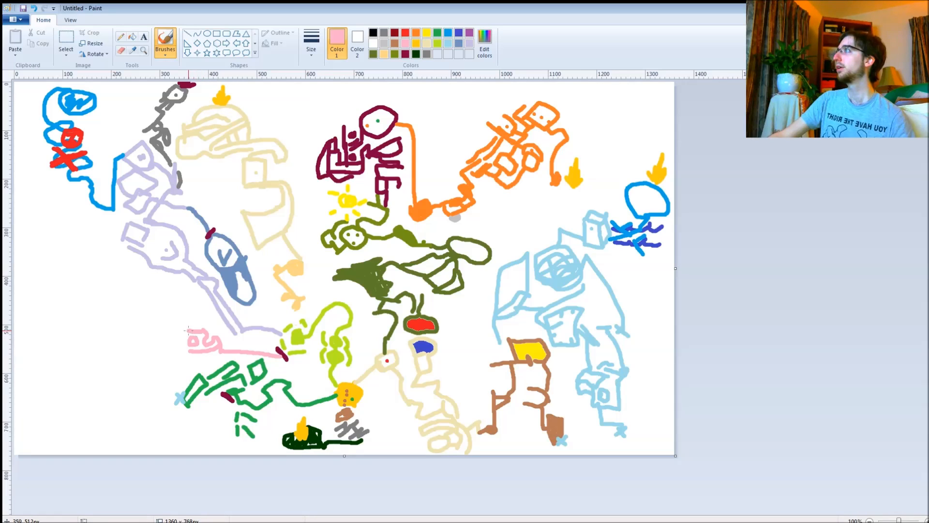
mouse_move(165, 329)
mouse_down()
mouse_move(153, 330)
mouse_move(188, 337)
mouse_up()
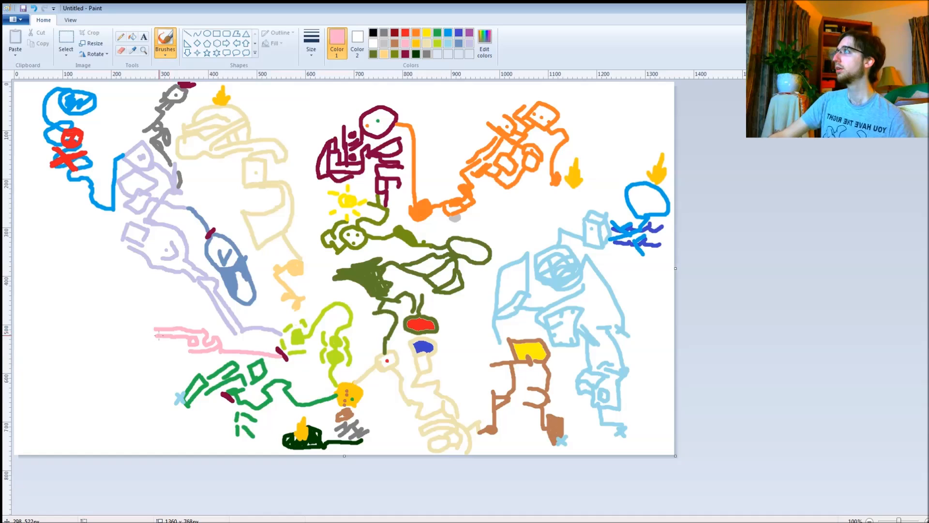
mouse_move(161, 338)
mouse_down()
mouse_move(129, 326)
mouse_move(152, 328)
mouse_up()
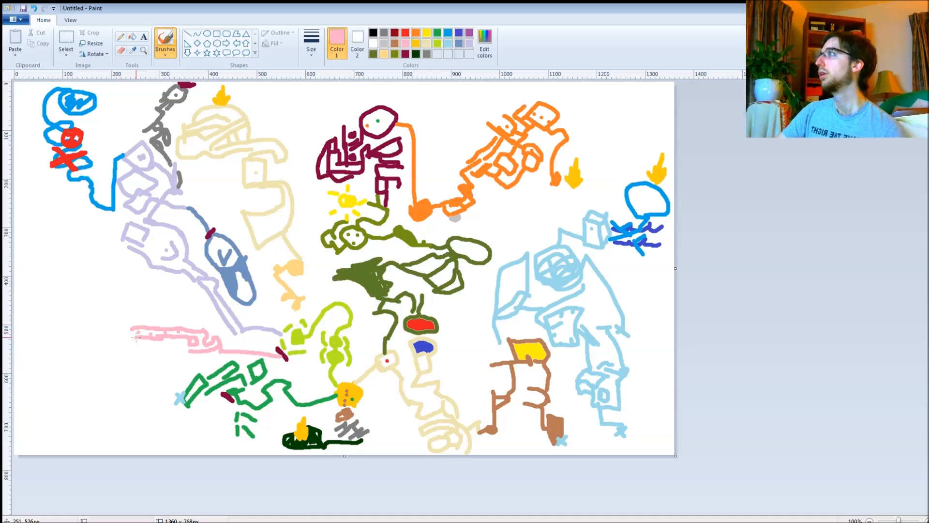
mouse_move(110, 322)
mouse_down()
mouse_move(99, 342)
mouse_move(108, 318)
mouse_move(99, 324)
mouse_move(95, 340)
mouse_move(107, 342)
mouse_up()
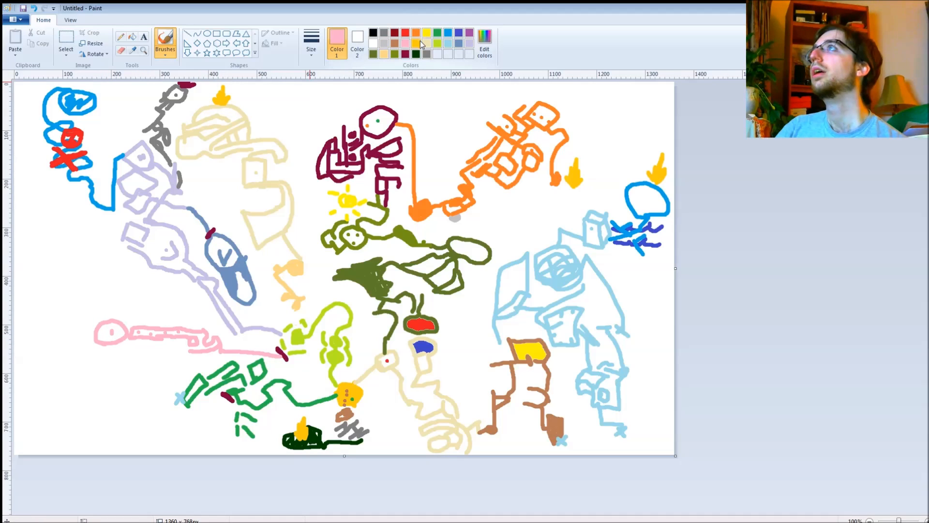
Step: Draw a gold path down from the pink circle, winding left through several filled blobs
click(417, 44)
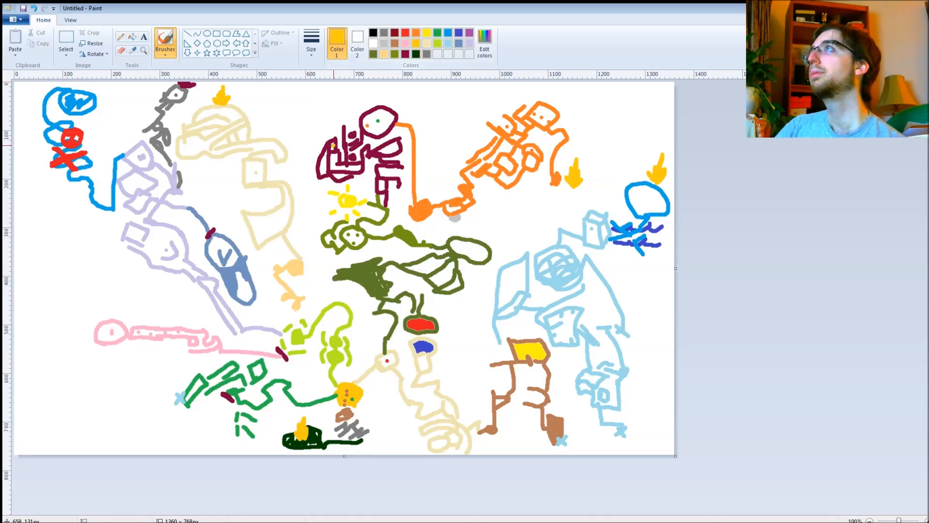
drag(115, 346, 116, 377)
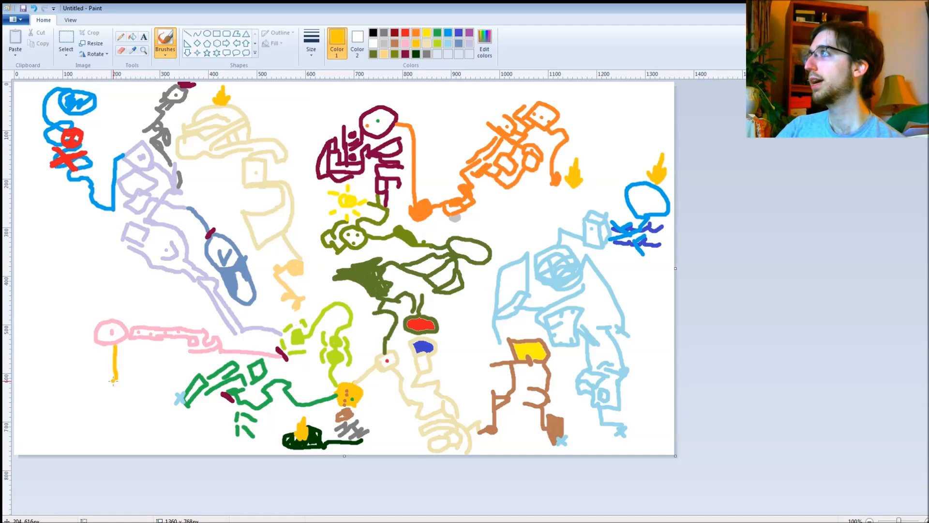
mouse_move(113, 381)
mouse_down()
mouse_move(127, 396)
mouse_move(111, 381)
mouse_move(106, 392)
mouse_move(110, 398)
mouse_move(117, 381)
mouse_move(108, 397)
mouse_move(117, 387)
mouse_move(131, 402)
mouse_move(125, 417)
mouse_move(131, 401)
mouse_move(130, 422)
mouse_move(129, 413)
mouse_move(106, 414)
mouse_move(108, 430)
mouse_move(110, 416)
mouse_move(101, 430)
mouse_move(100, 414)
mouse_move(96, 431)
mouse_move(111, 412)
mouse_move(101, 424)
mouse_move(87, 400)
mouse_move(81, 416)
mouse_move(83, 416)
mouse_up()
drag(69, 408, 55, 438)
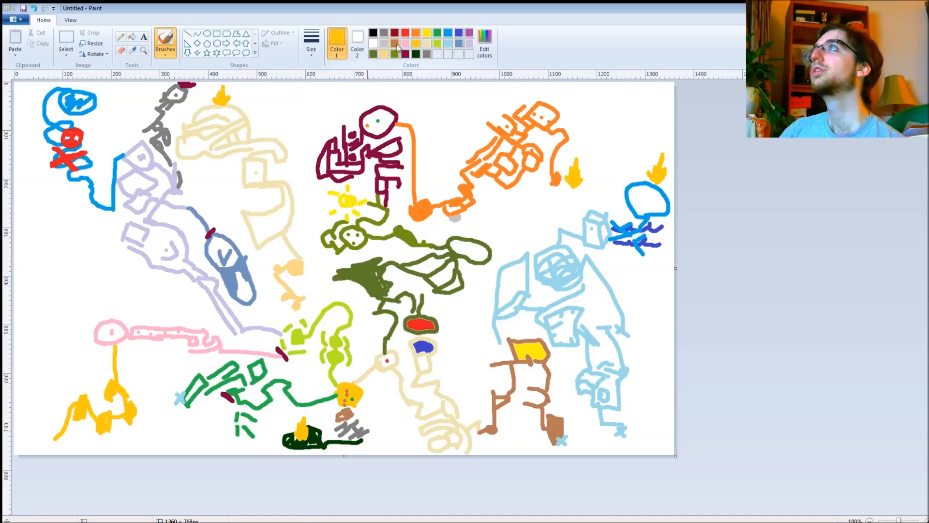
Step: Pick the basic cyan with red 0, green 255 and blue 255, and start a winding path up from the canvas's lower-left corner
click(485, 42)
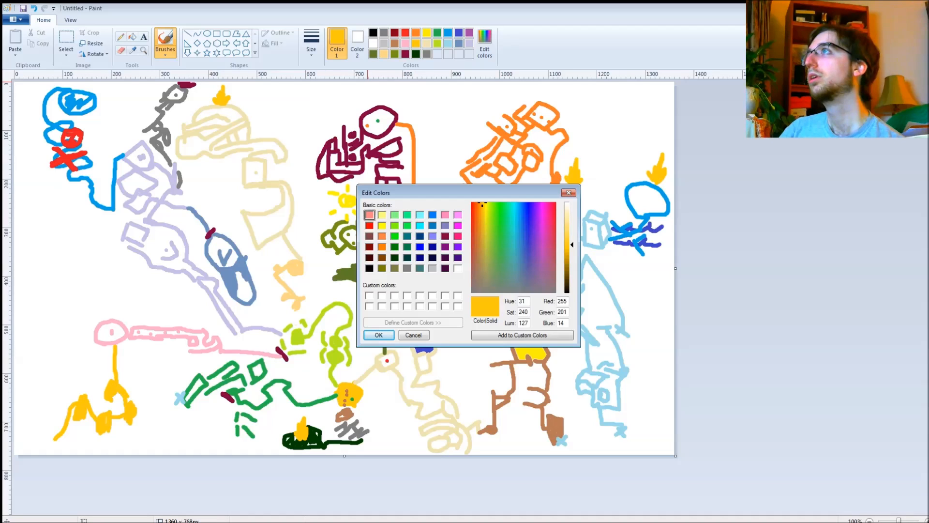
click(382, 247)
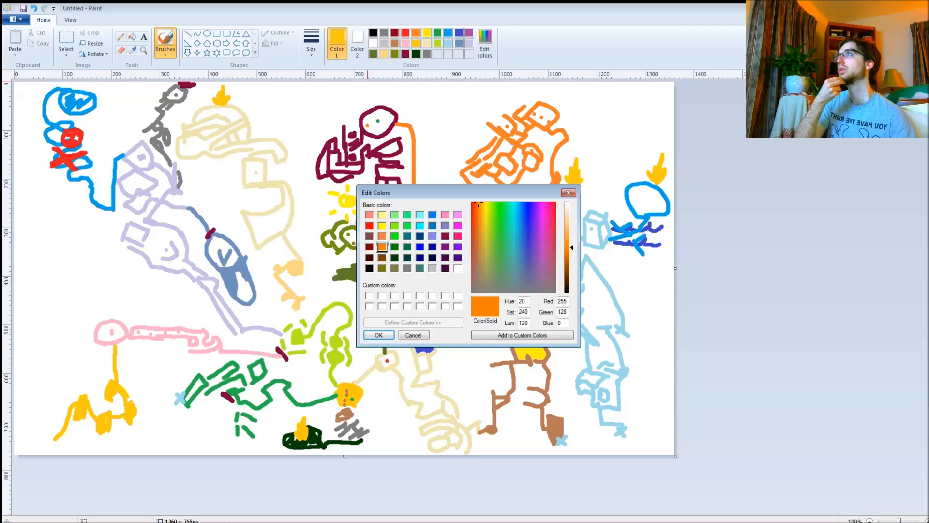
click(420, 226)
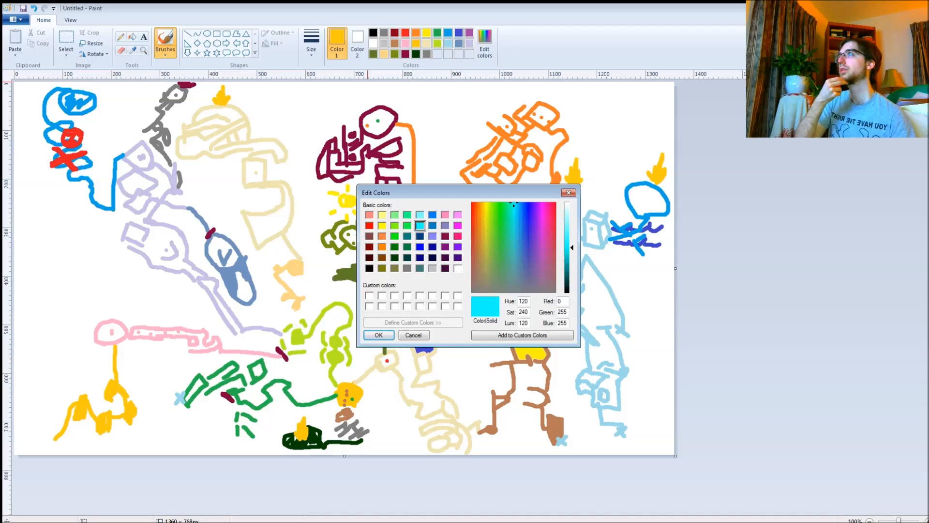
click(378, 335)
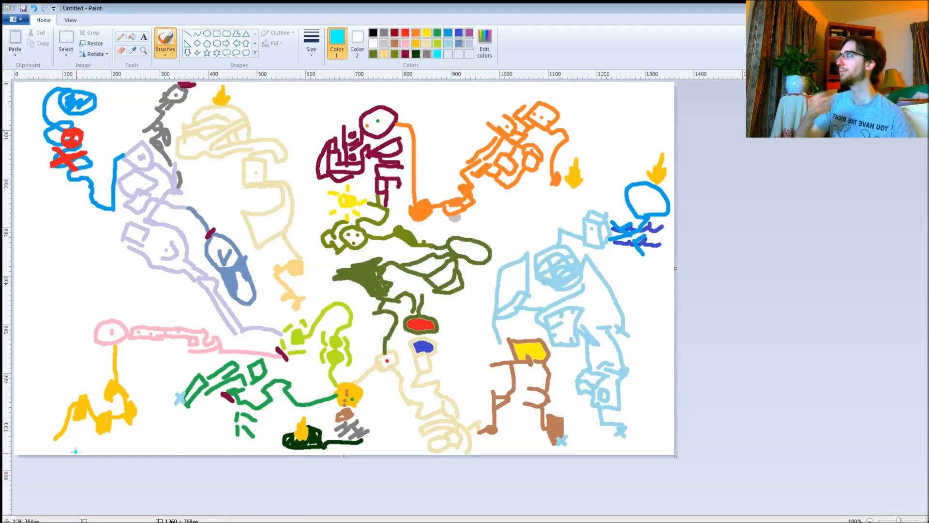
mouse_move(47, 442)
mouse_down()
mouse_move(31, 433)
mouse_move(41, 452)
mouse_move(51, 448)
mouse_move(45, 443)
mouse_up()
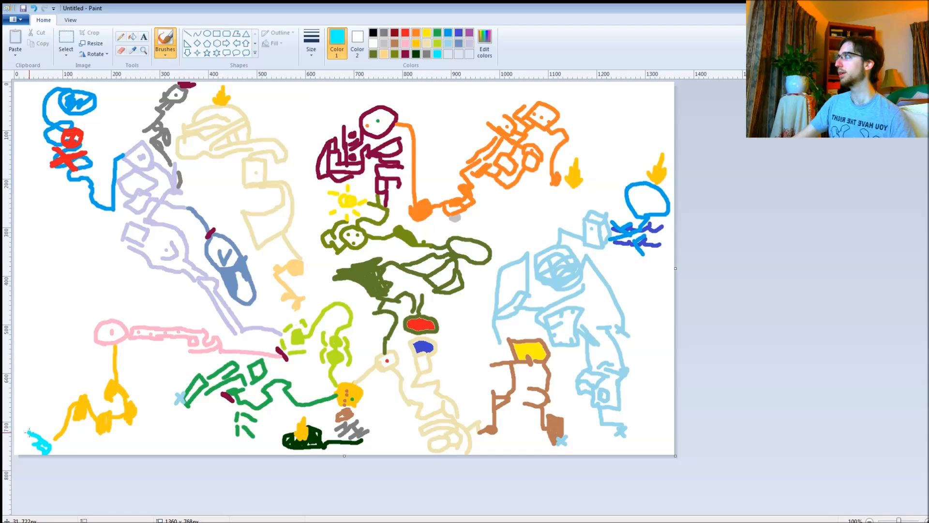
drag(31, 432, 36, 418)
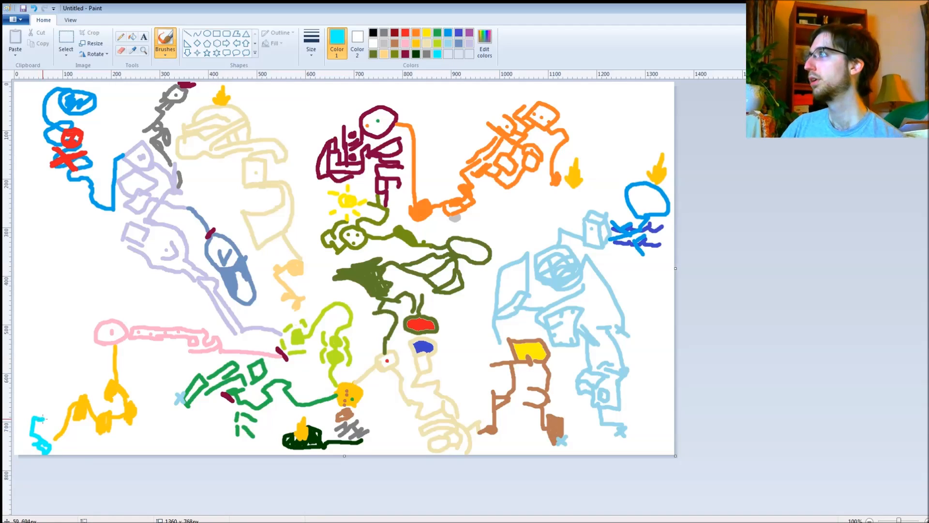
mouse_move(43, 419)
mouse_down()
mouse_move(53, 420)
mouse_move(41, 402)
mouse_up()
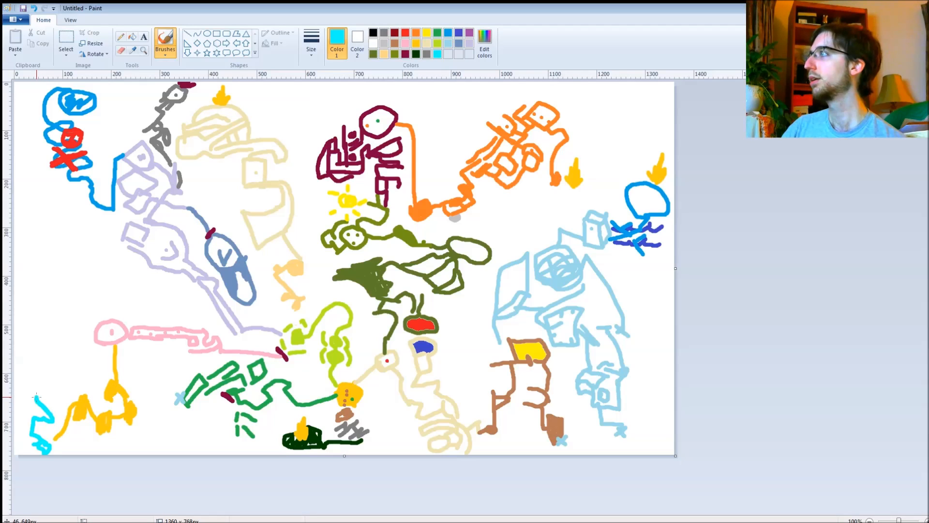
Step: Extend the cyan path upward with an angular room and a large rounded loop containing a scribble
mouse_move(37, 397)
mouse_down()
mouse_move(51, 379)
mouse_move(28, 370)
mouse_move(27, 355)
mouse_move(40, 369)
mouse_move(46, 365)
mouse_move(55, 351)
mouse_move(28, 355)
mouse_move(44, 334)
mouse_move(42, 376)
mouse_move(57, 371)
mouse_move(60, 343)
mouse_move(46, 329)
mouse_move(58, 347)
mouse_move(44, 328)
mouse_up()
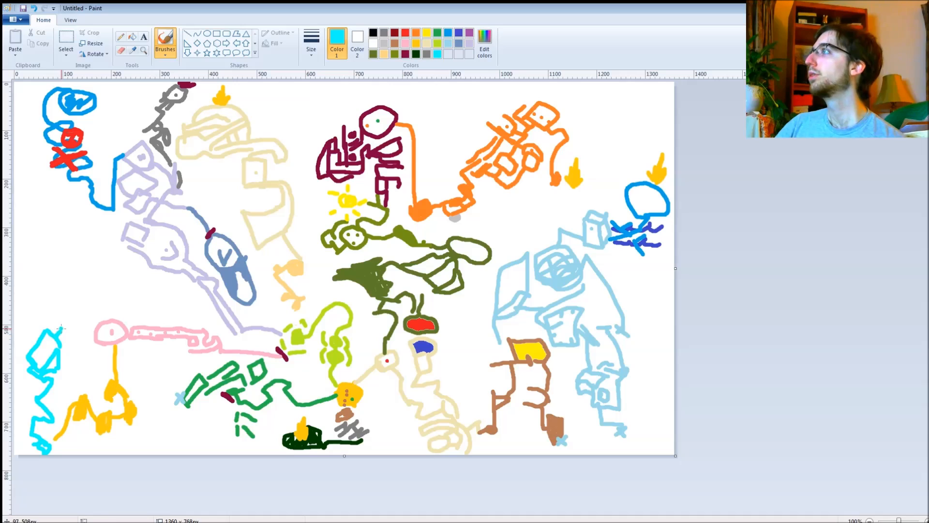
mouse_move(61, 329)
mouse_down()
mouse_move(38, 289)
mouse_move(50, 280)
mouse_move(77, 282)
mouse_move(90, 298)
mouse_move(94, 322)
mouse_move(82, 332)
mouse_up()
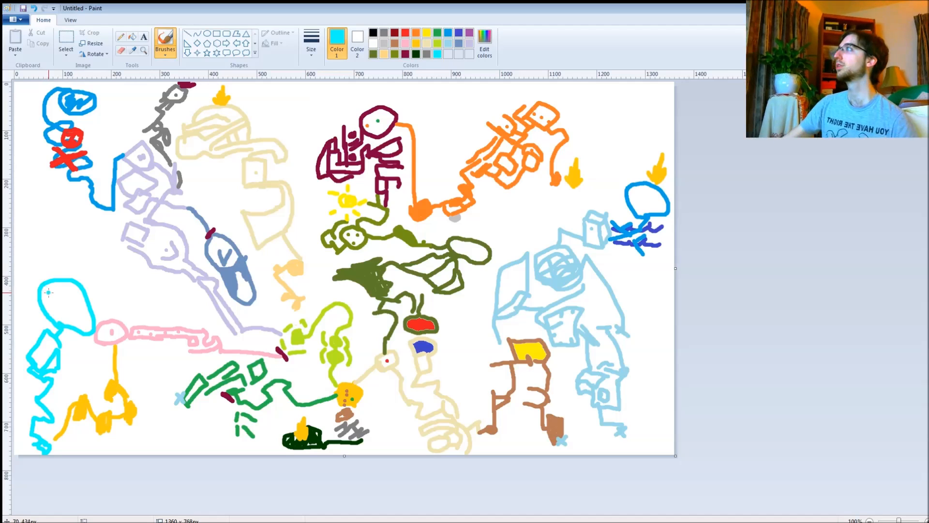
mouse_move(57, 299)
mouse_down()
mouse_move(79, 310)
mouse_move(55, 299)
mouse_up()
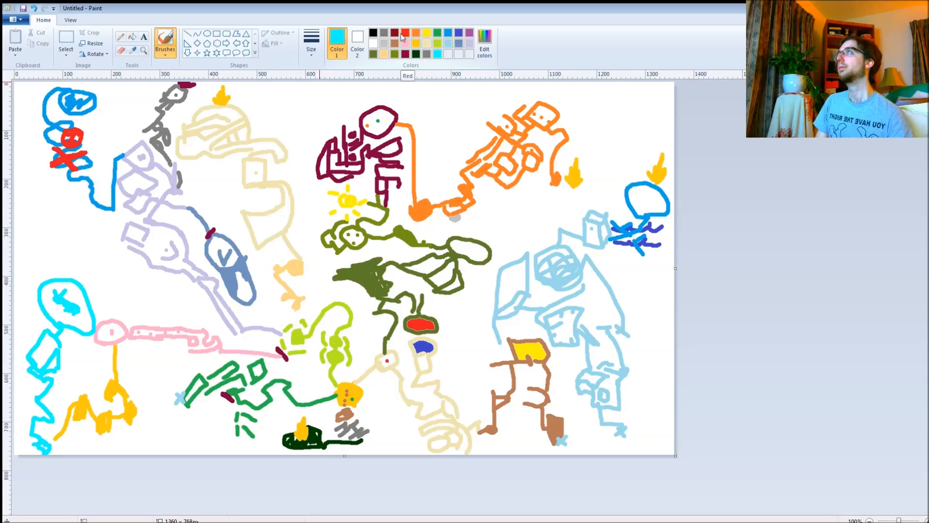
Step: Add a light-grey squiggle rising from the cyan loop and a red mark with a gold centre on the loop's left side
click(385, 43)
drag(51, 291, 49, 267)
click(405, 33)
drag(52, 301, 38, 295)
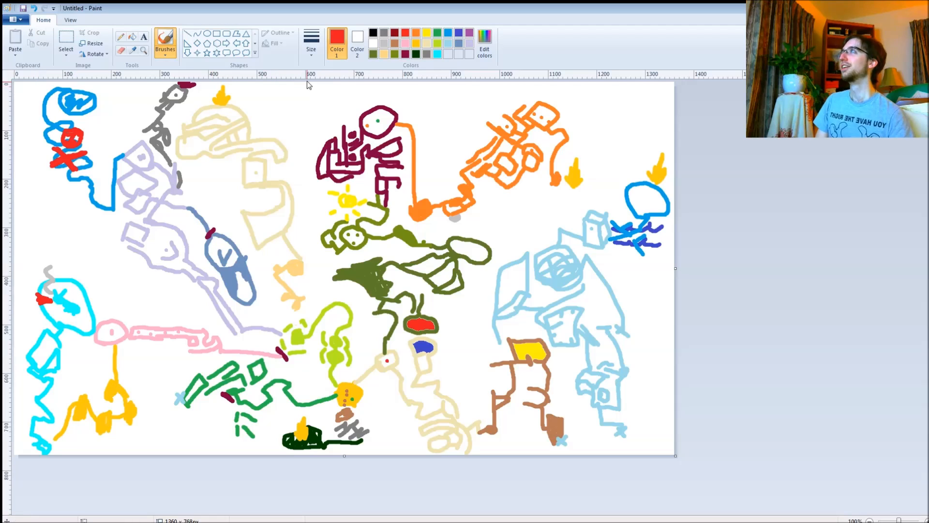
click(417, 43)
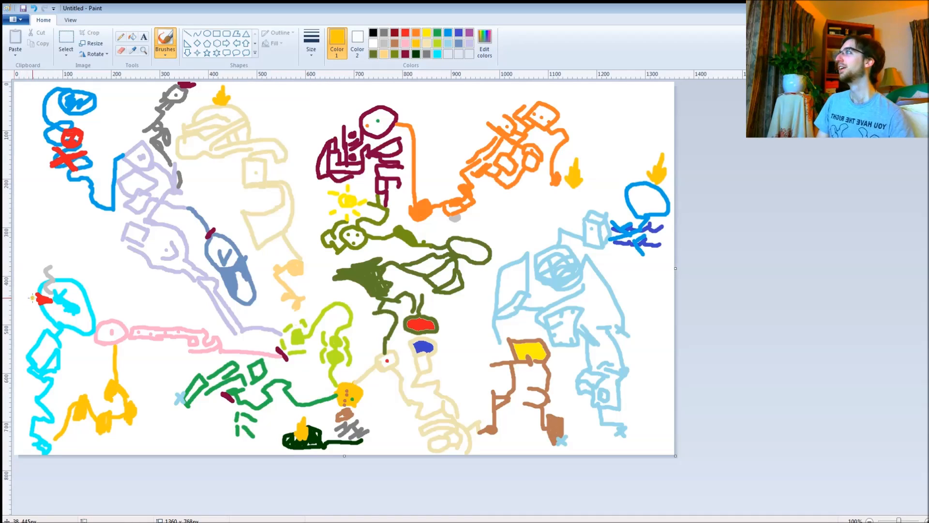
drag(40, 298, 46, 300)
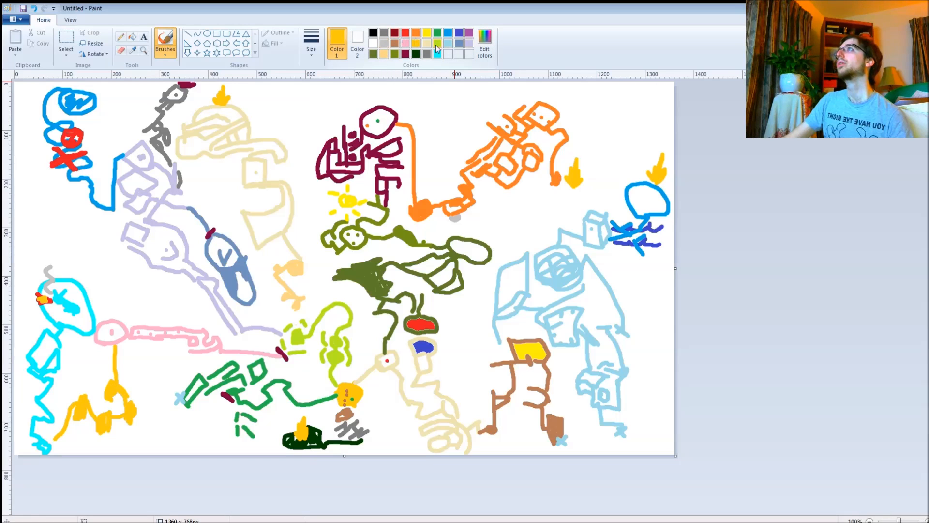
Step: Mix a pale pink drawing colour with red 255, green 217 and blue 217
click(485, 43)
click(446, 215)
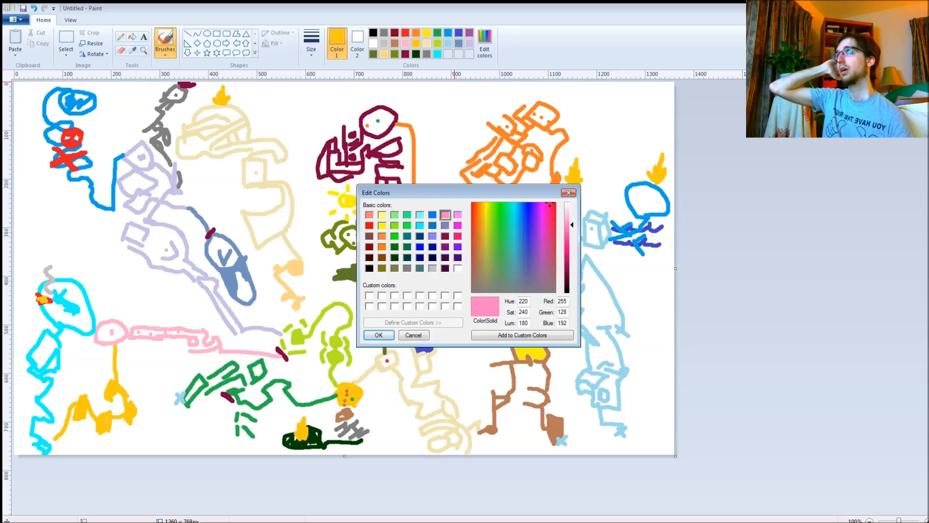
click(369, 214)
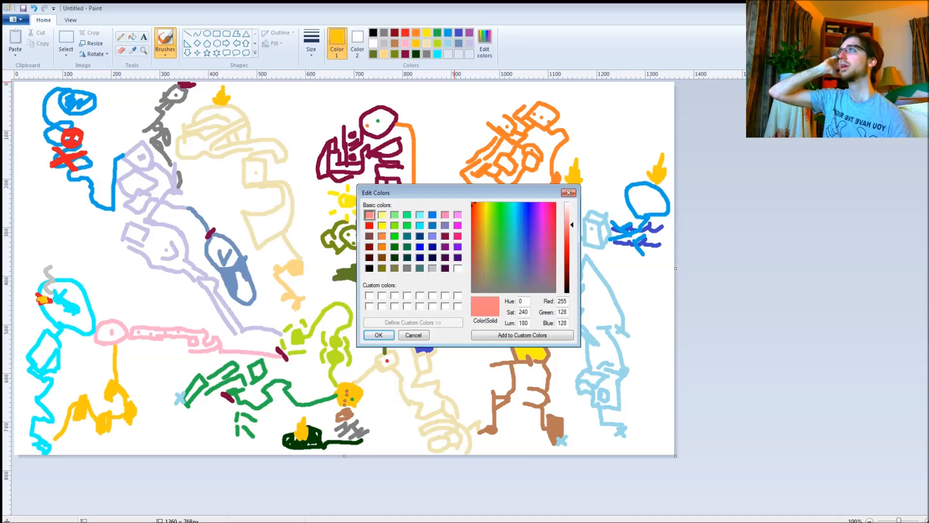
drag(572, 225, 571, 207)
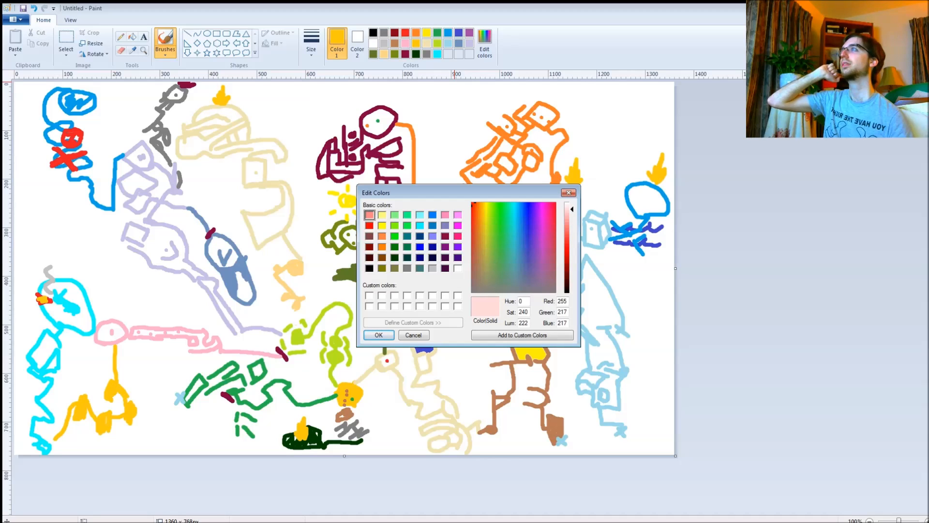
click(378, 335)
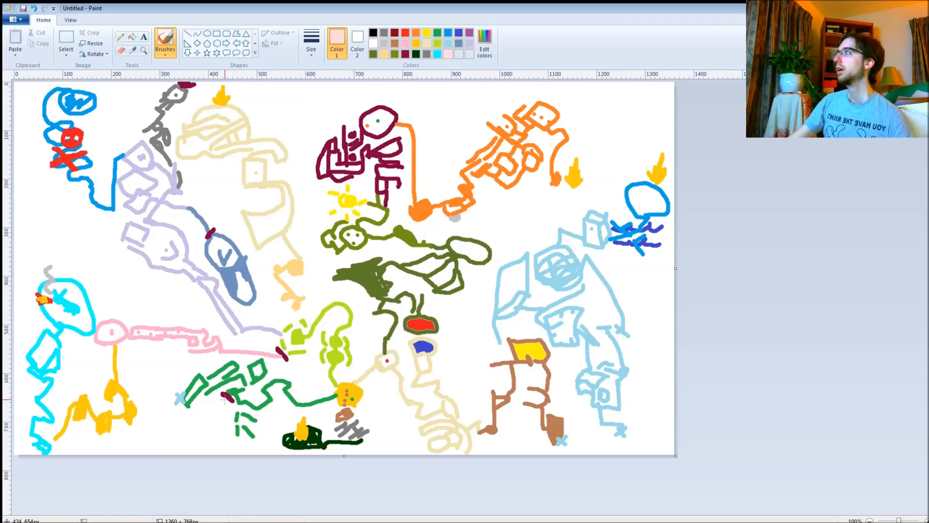
Step: Draw a pale-pink path with two filled blobs down-left from the green area's maroon dash, and add pale-pink strokes inside the blue-grey oval
drag(225, 400, 175, 433)
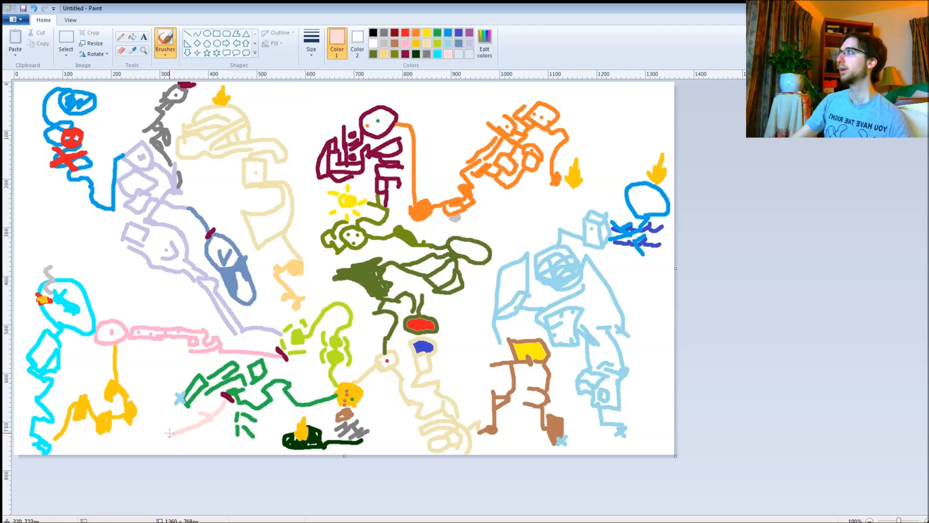
mouse_move(201, 418)
mouse_down()
mouse_move(210, 425)
mouse_move(205, 414)
mouse_up()
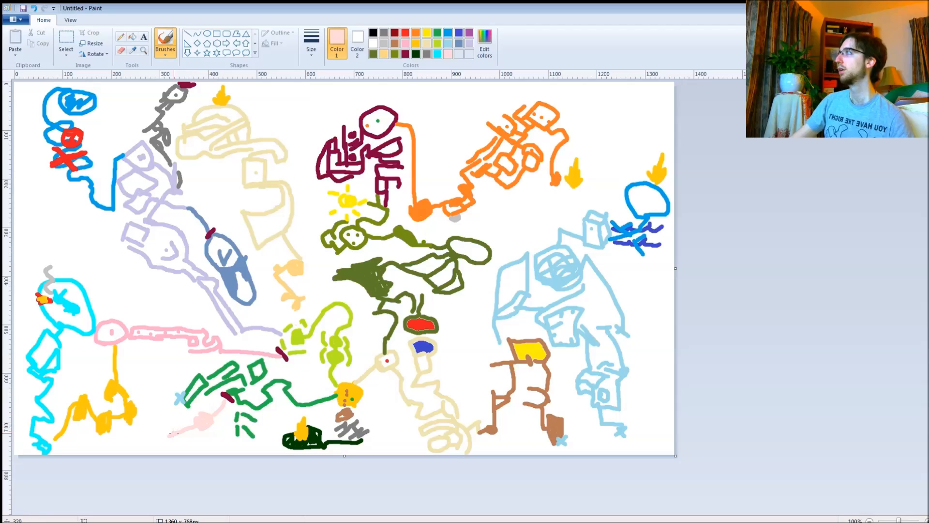
drag(173, 433, 161, 431)
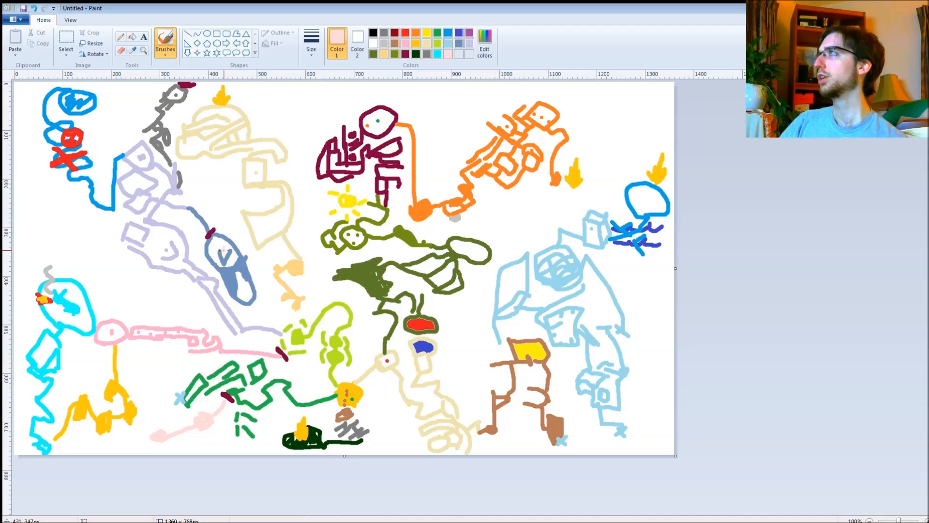
mouse_move(225, 253)
mouse_down()
mouse_move(220, 245)
mouse_move(233, 243)
mouse_move(236, 264)
mouse_up()
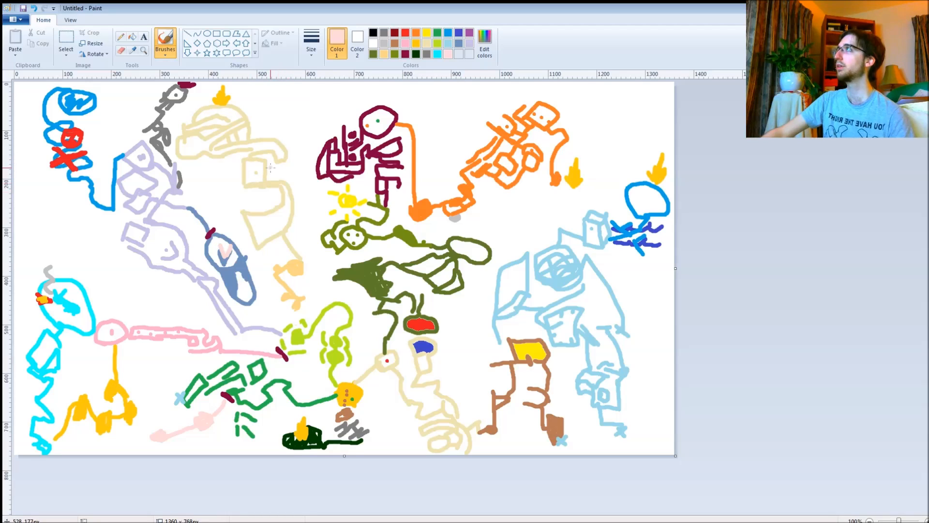
Step: Set the drawing colour to red
click(405, 32)
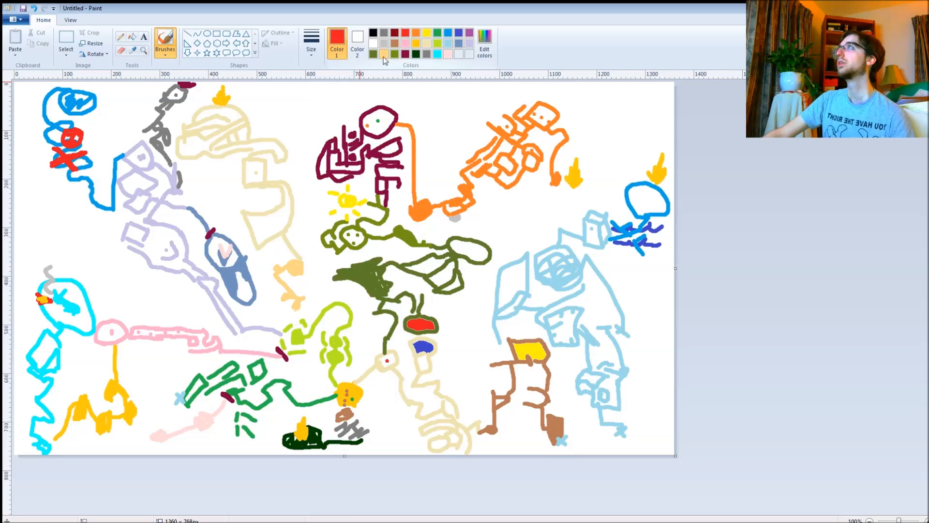
mouse_move(269, 172)
mouse_down()
mouse_move(278, 166)
mouse_move(280, 176)
mouse_up()
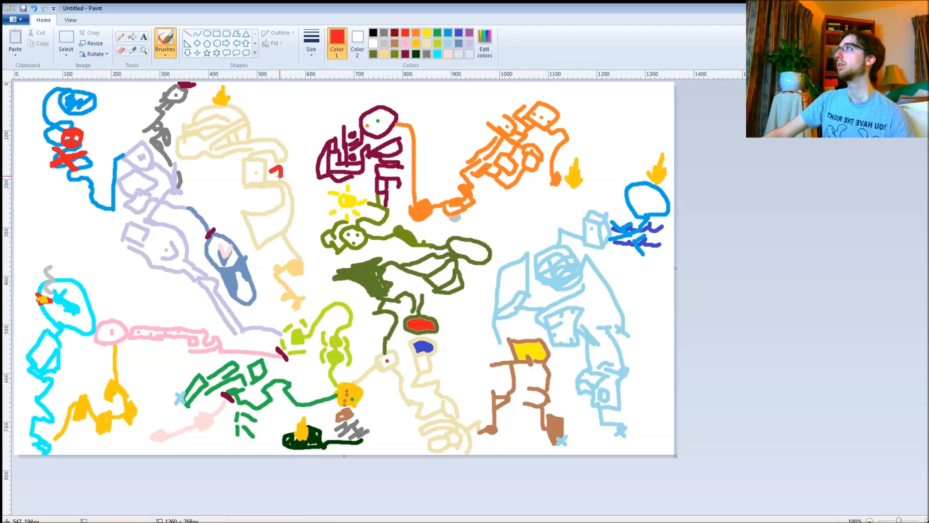
key(ctrl+z)
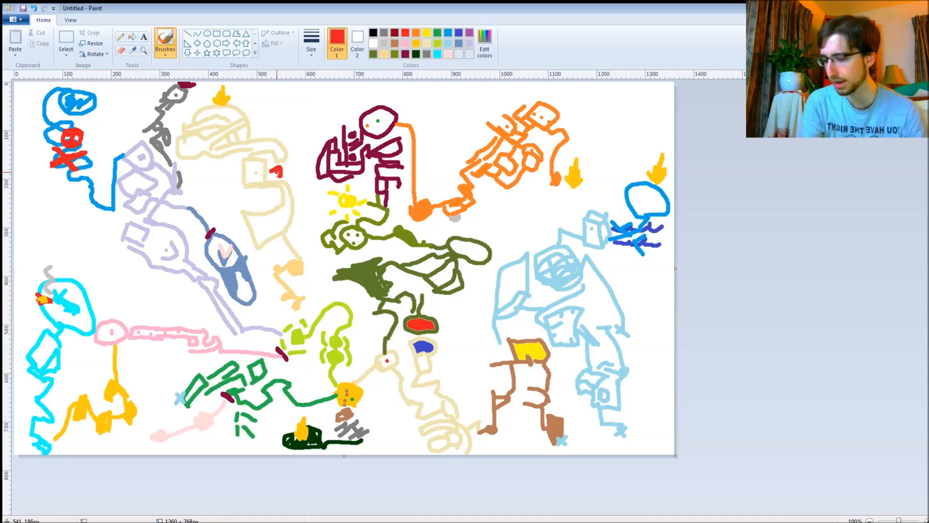
key(ctrl+z)
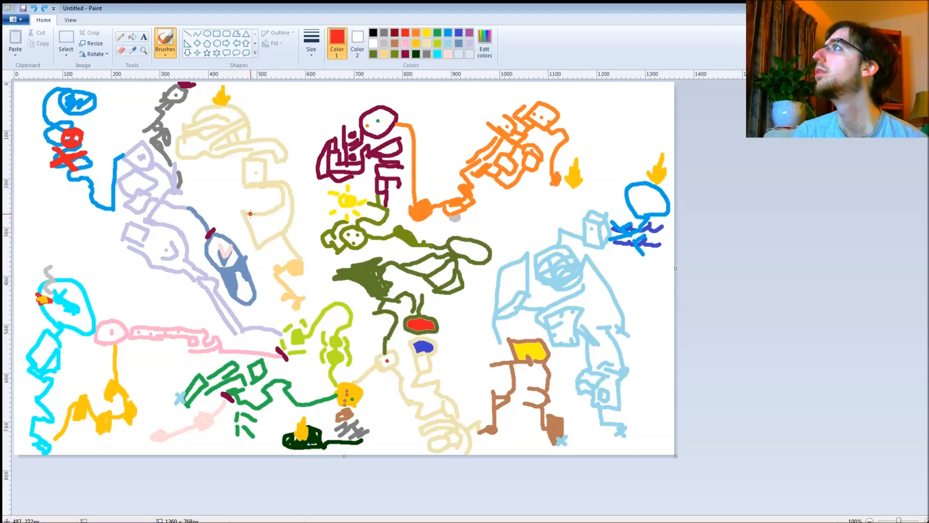
Step: Draw a red question mark and left-pointing arrow above the upper beige square room, and a red dot inside the beige dome
drag(257, 132, 263, 149)
click(264, 154)
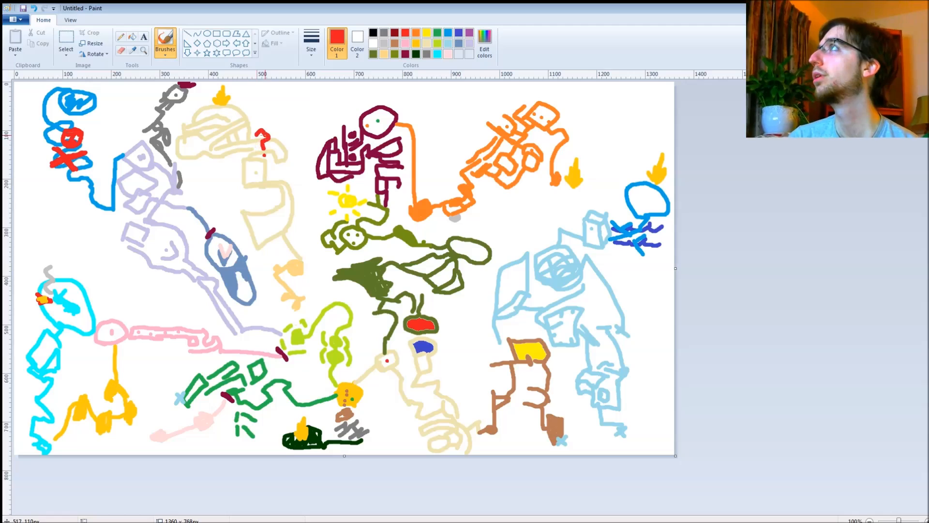
mouse_move(262, 143)
mouse_down()
mouse_move(244, 144)
mouse_move(254, 140)
mouse_move(251, 152)
mouse_up()
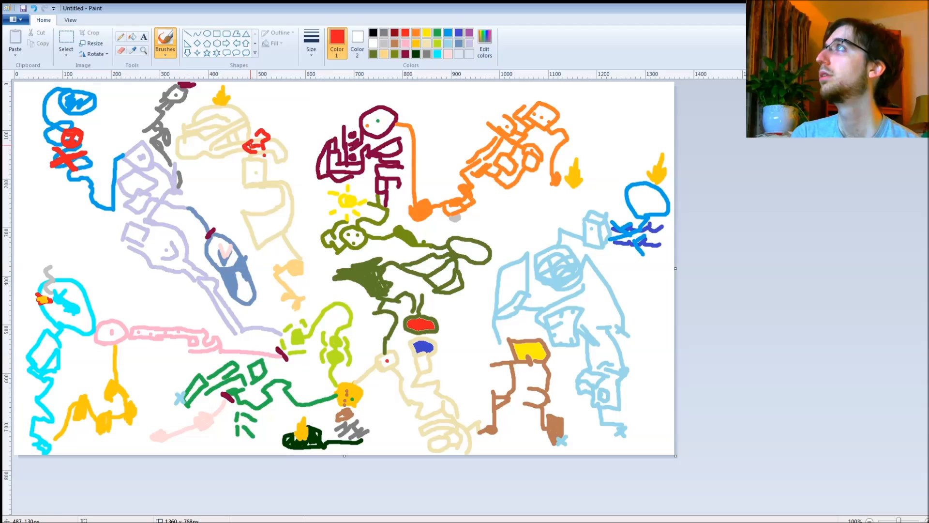
click(217, 111)
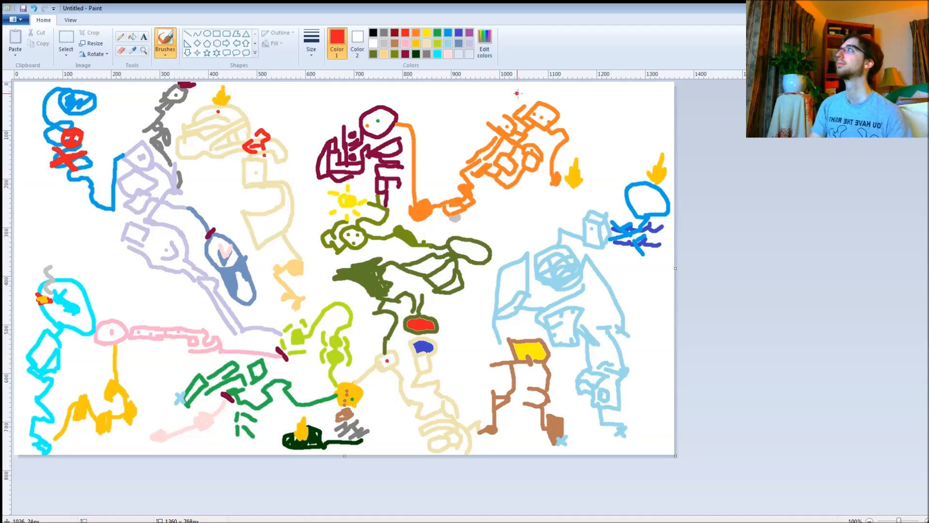
Step: Close the drawing and choose to save its changes, but decline to replace the existing Untitled.png
click(917, 7)
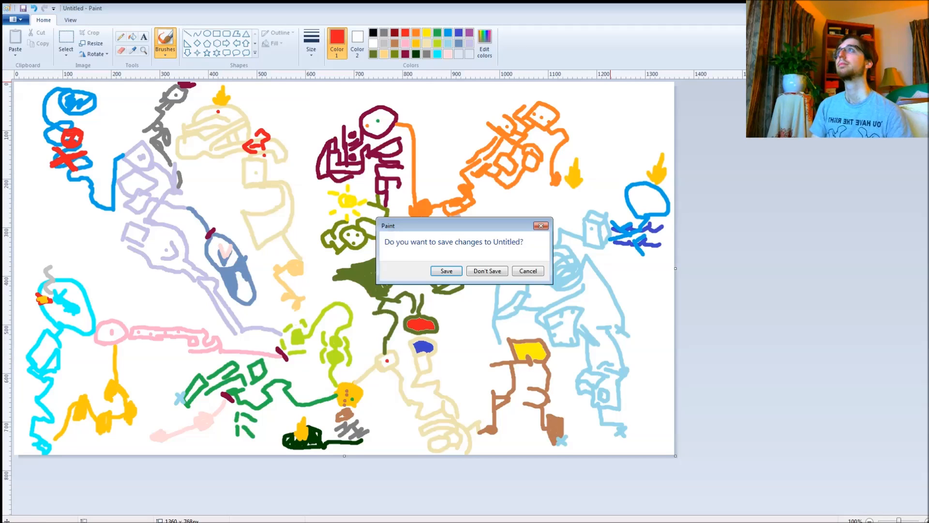
key(Return)
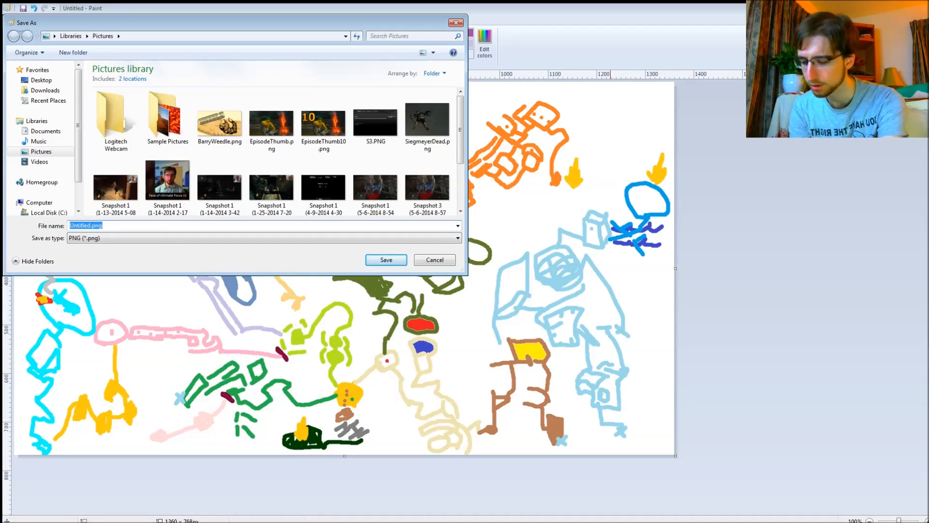
key(Return)
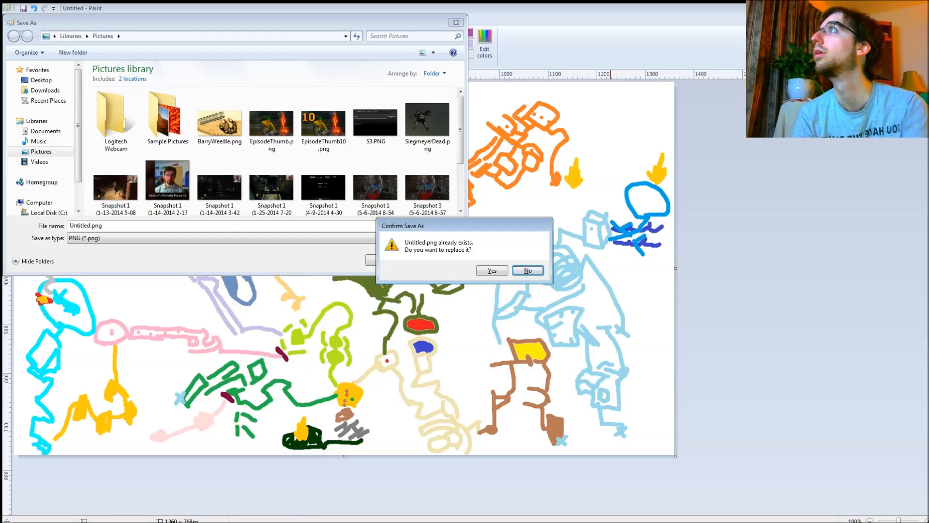
key(Return)
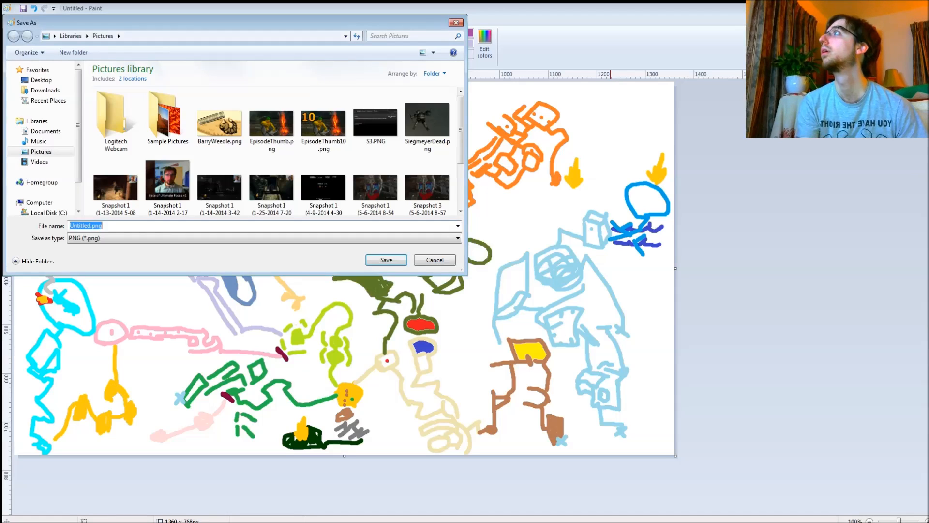
Step: Name the PNG file MapDrangleic in the Pictures library
text(Map ofDr)
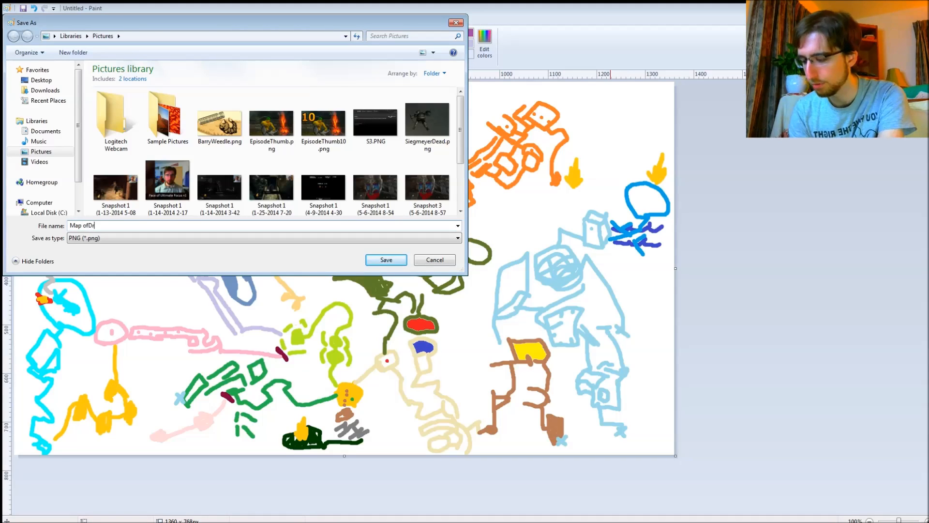
key(BackSpace)
key(BackSpace)
key(BackSpace)
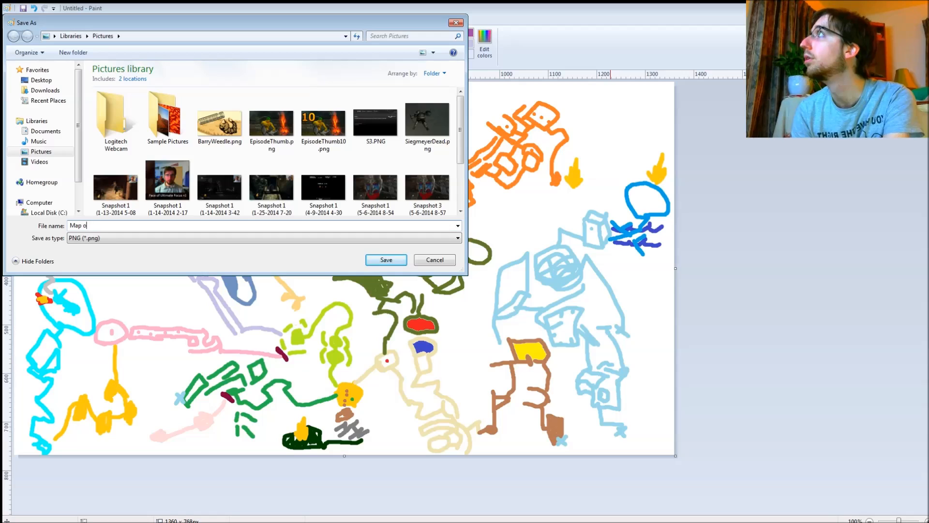
key(BackSpace)
key(BackSpace)
text(Drange)
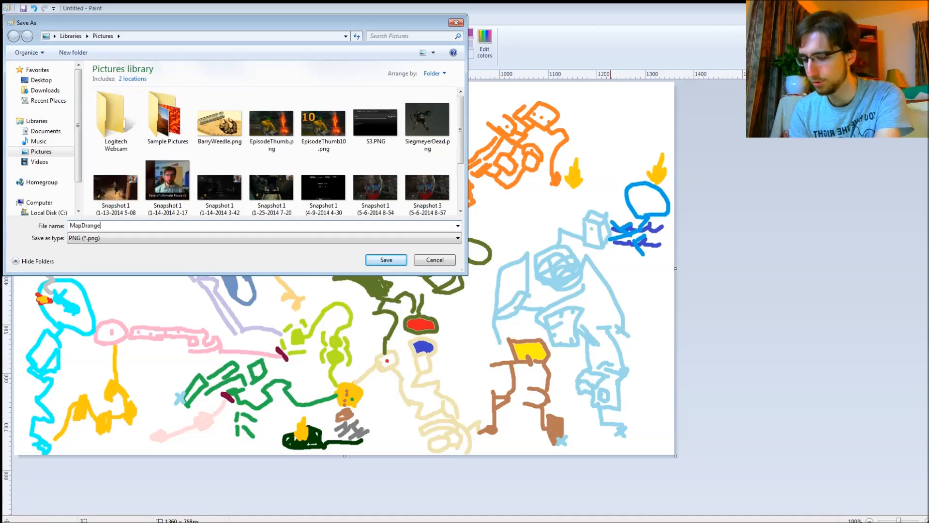
key(BackSpace)
text(leic)
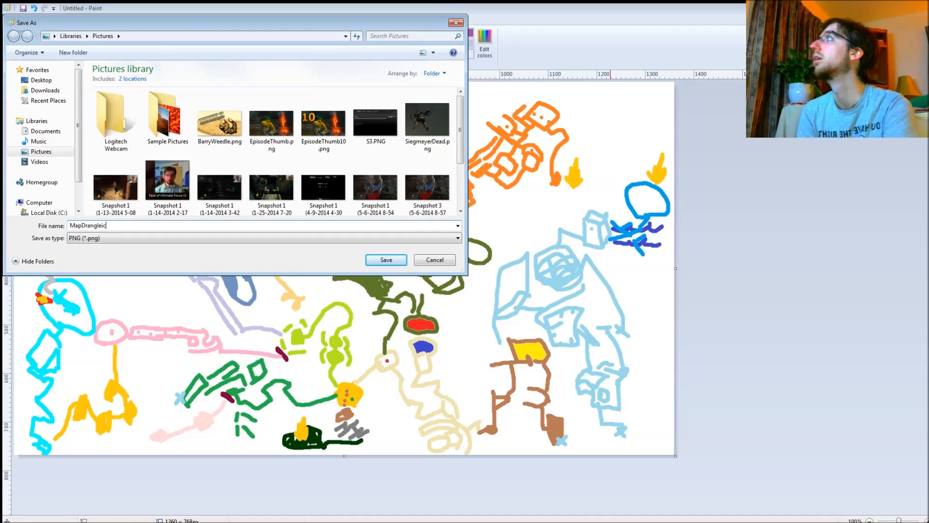